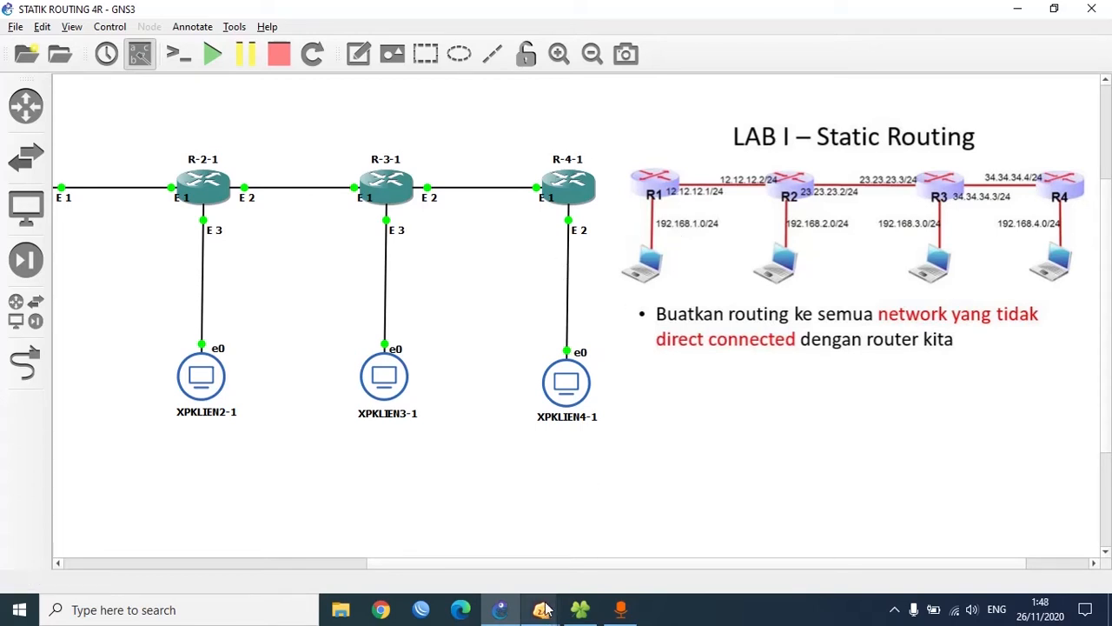
- Switch to the XP KLIEN 1 virtual machine and check the IP address, subnet mask and gateway of its local area connection
mouse_move(544, 602)
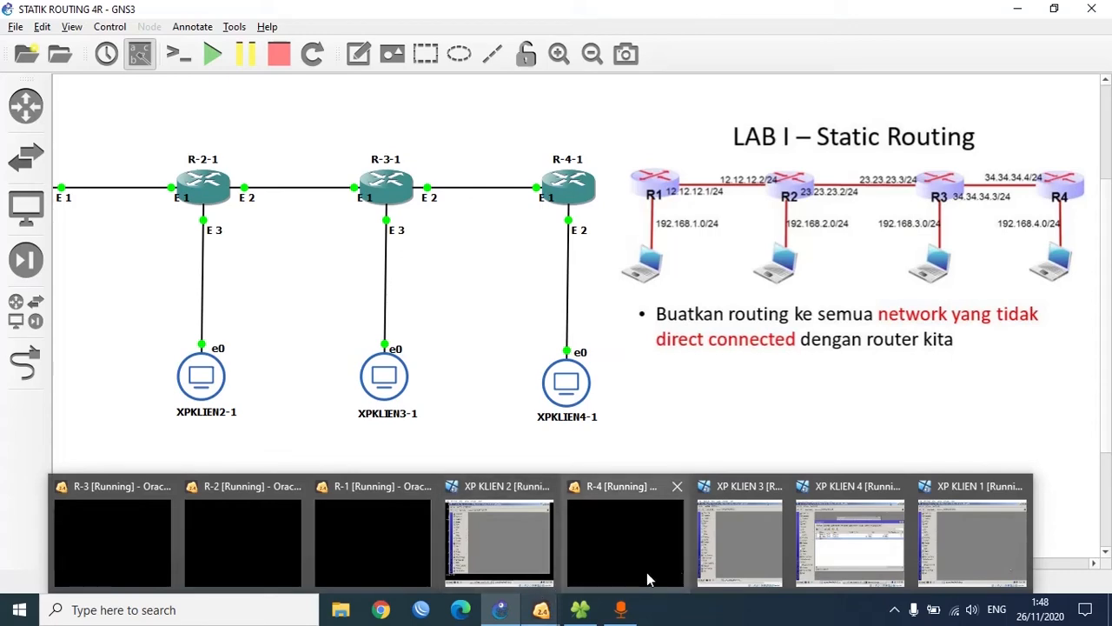
mouse_move(826, 561)
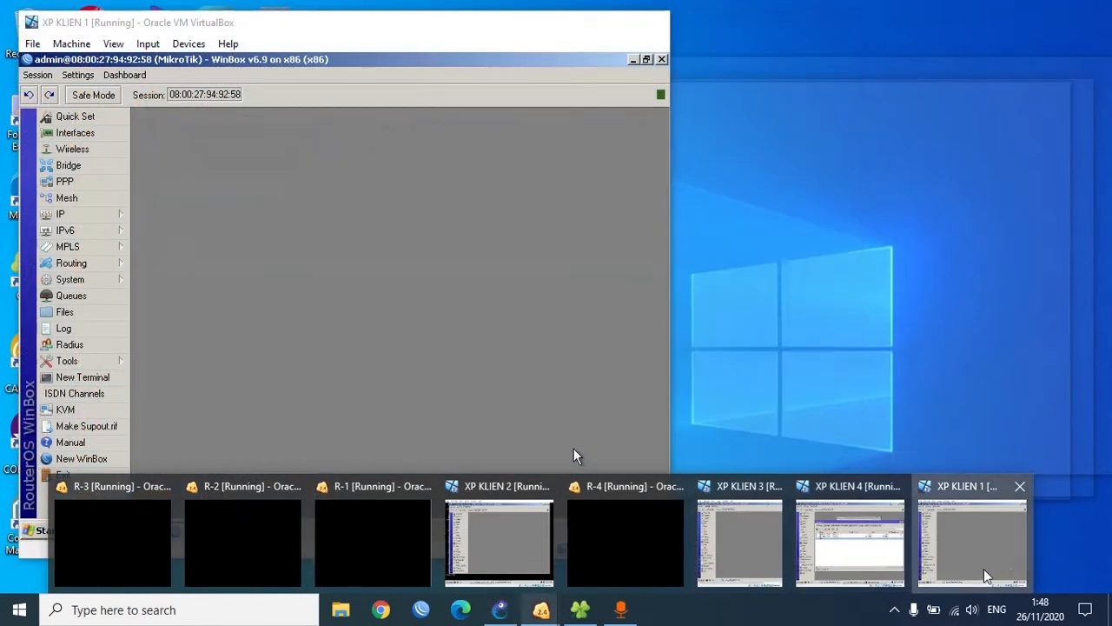
left_click(963, 556)
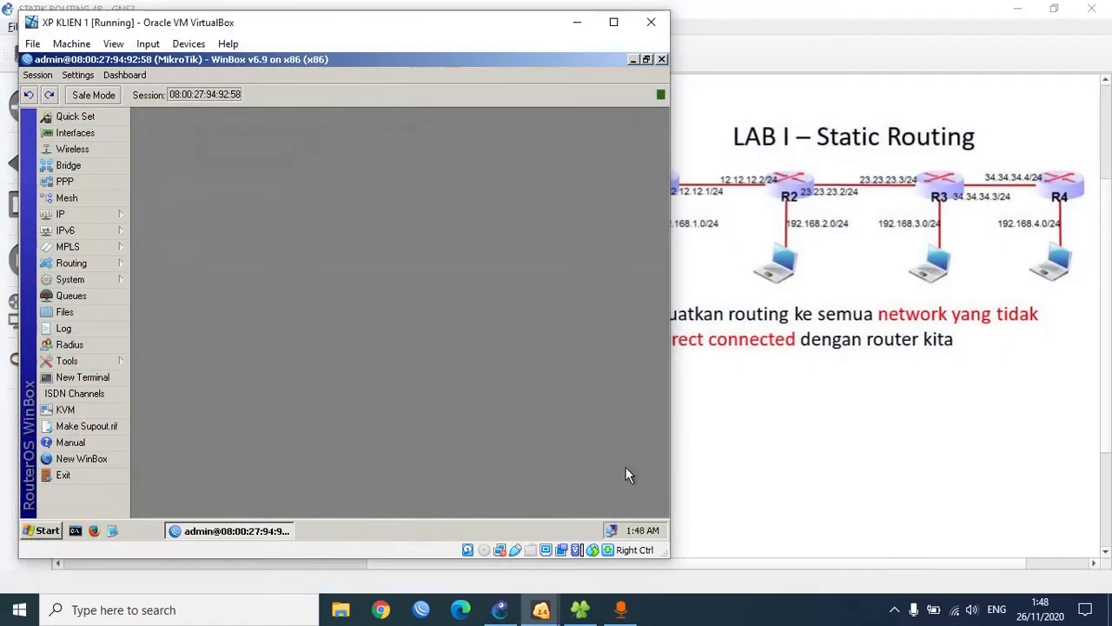
double_click(611, 531)
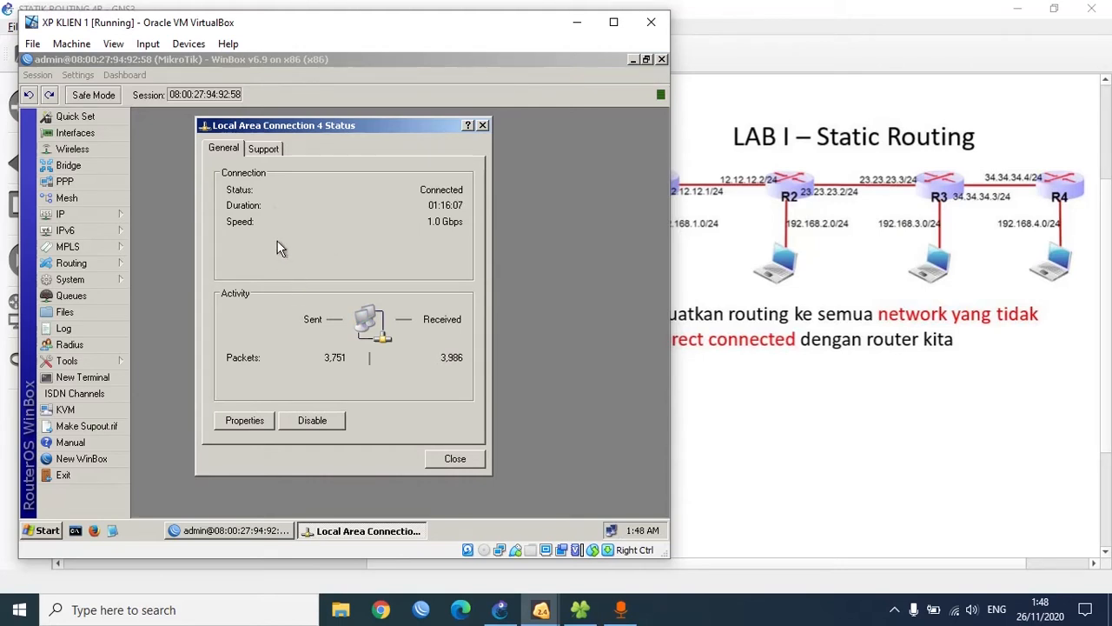
left_click(262, 148)
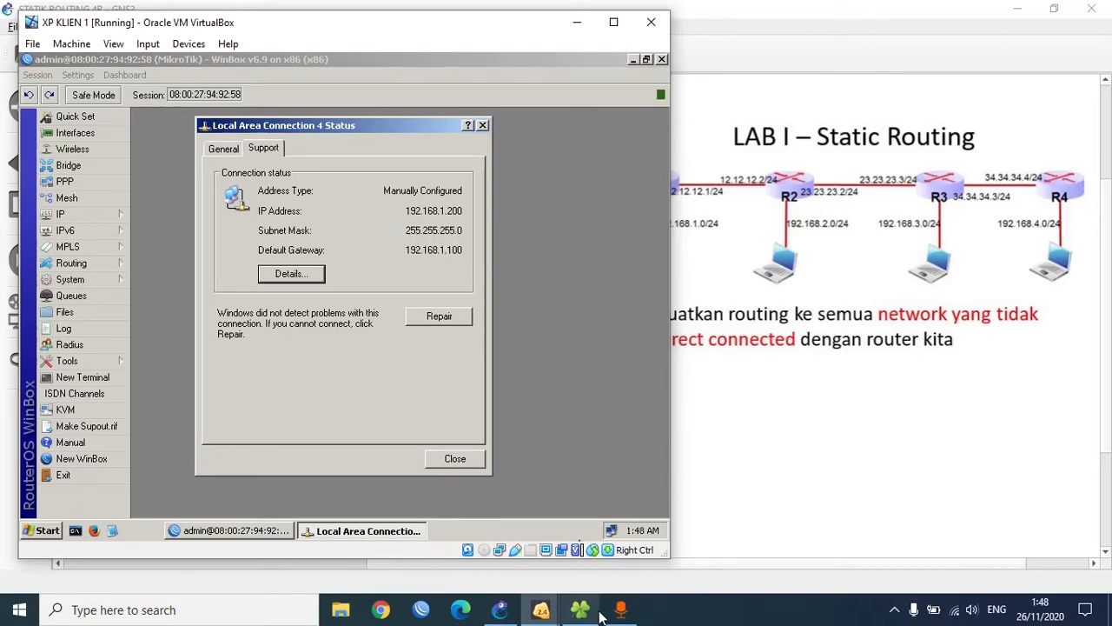
left_click(546, 610)
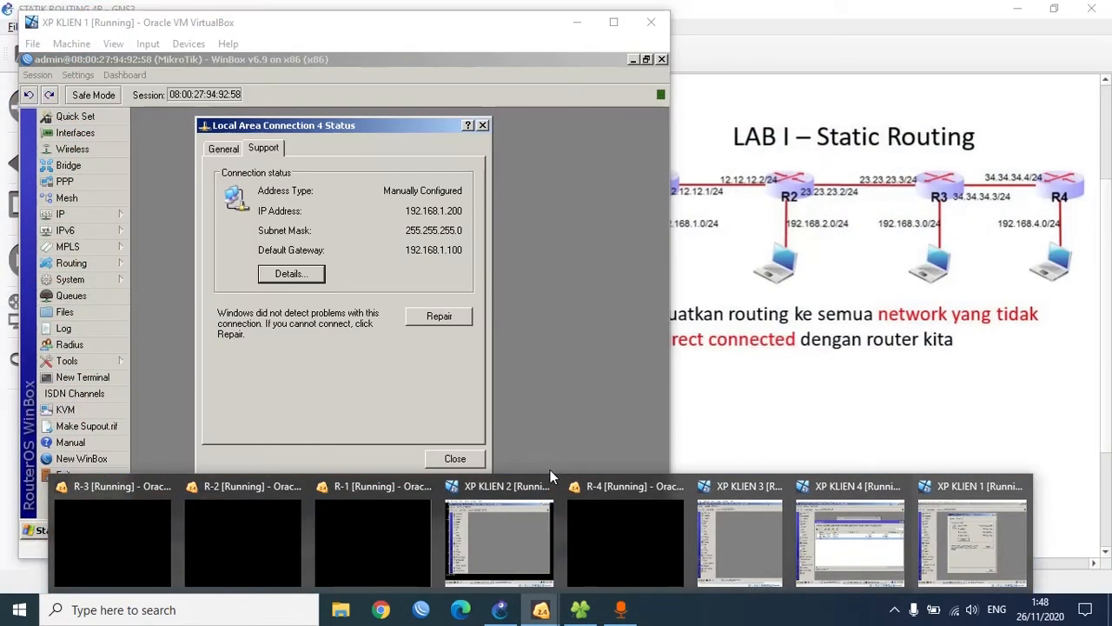
left_click(491, 399)
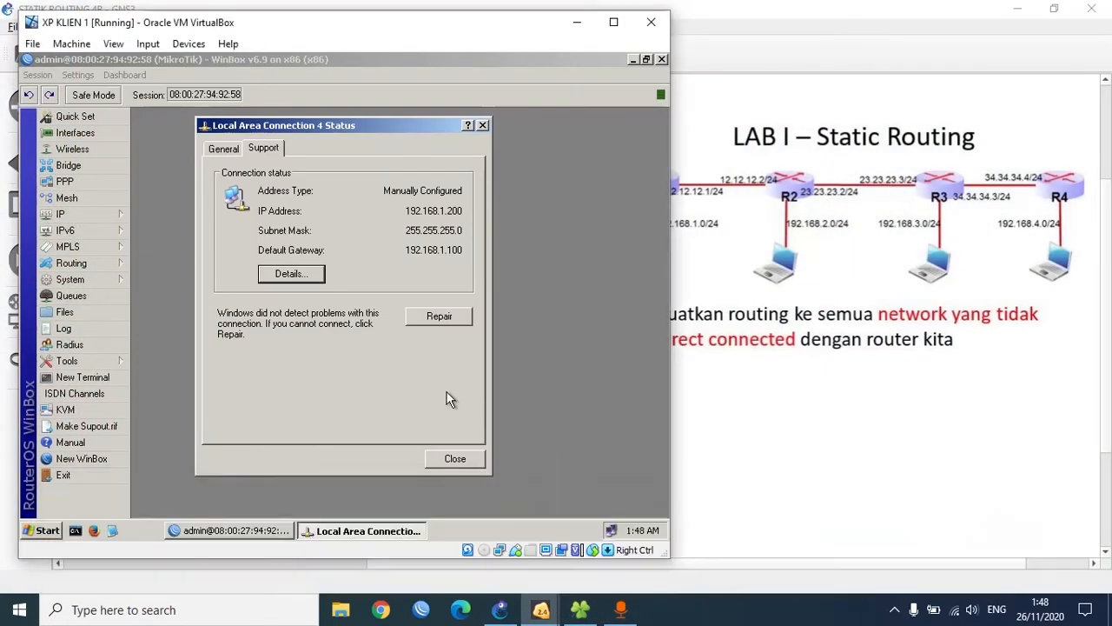
- Compare R1's IP address list with the client's connection details, then review R1's interface list and close it
left_click(119, 215)
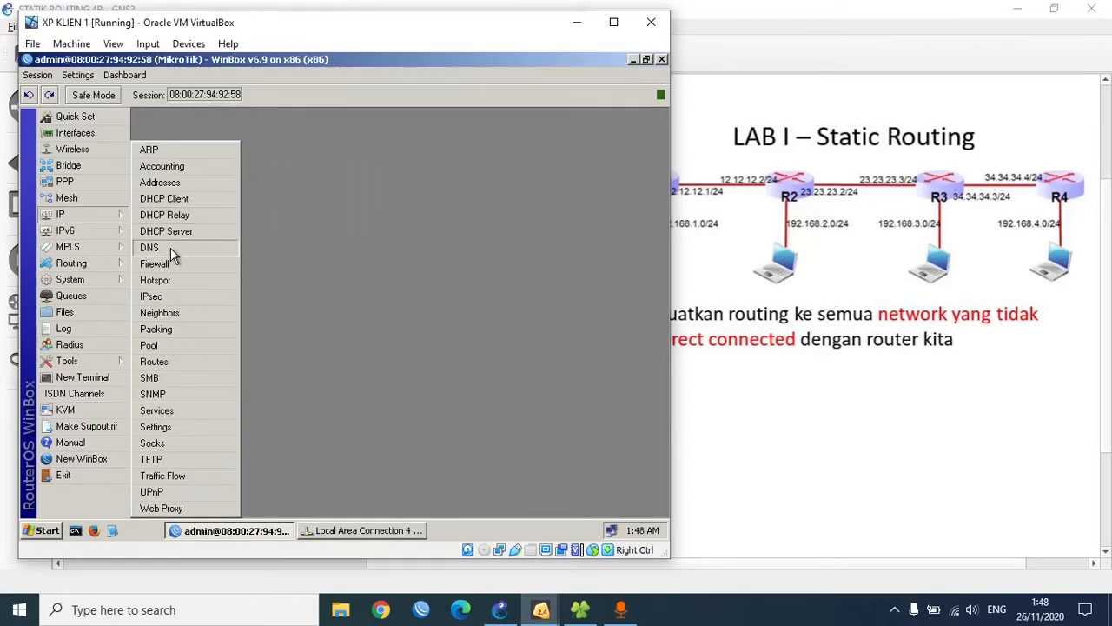
left_click(186, 187)
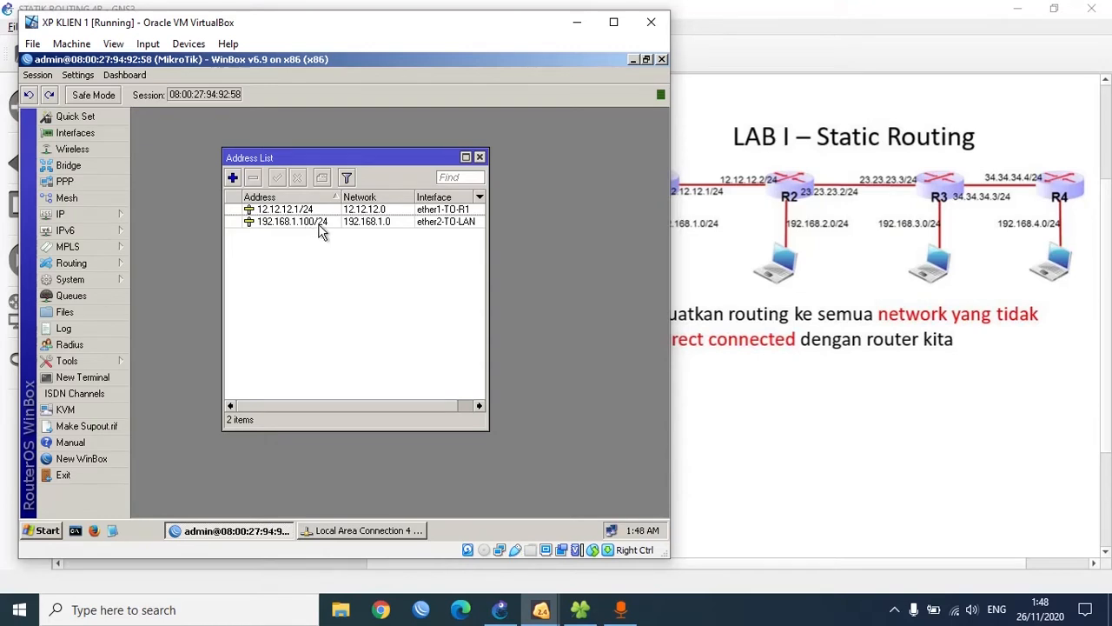
left_click(416, 533)
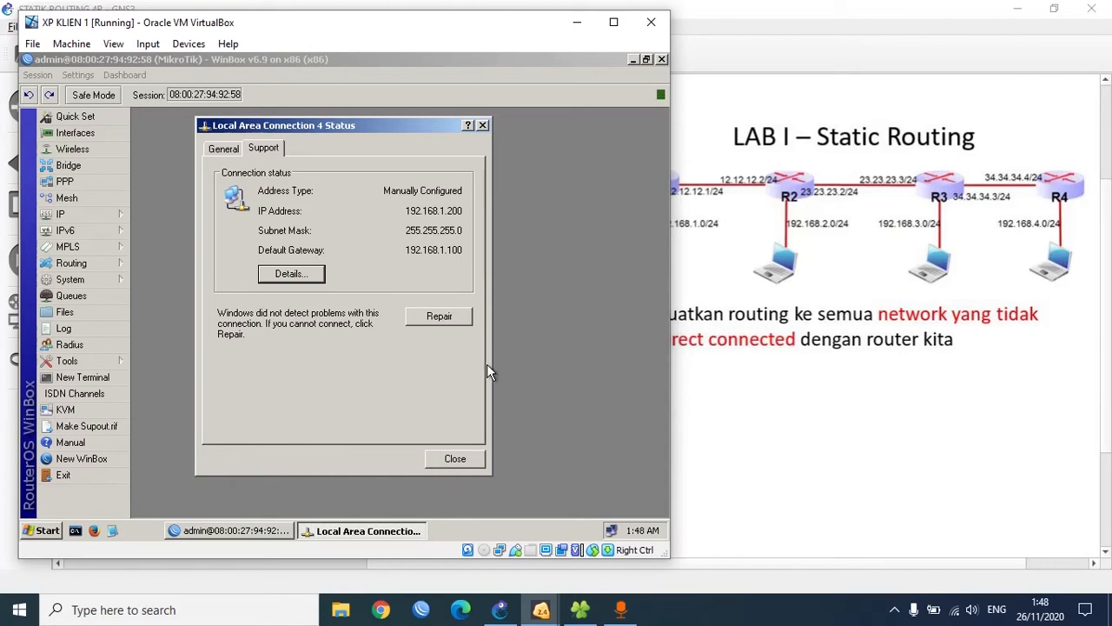
left_click(476, 458)
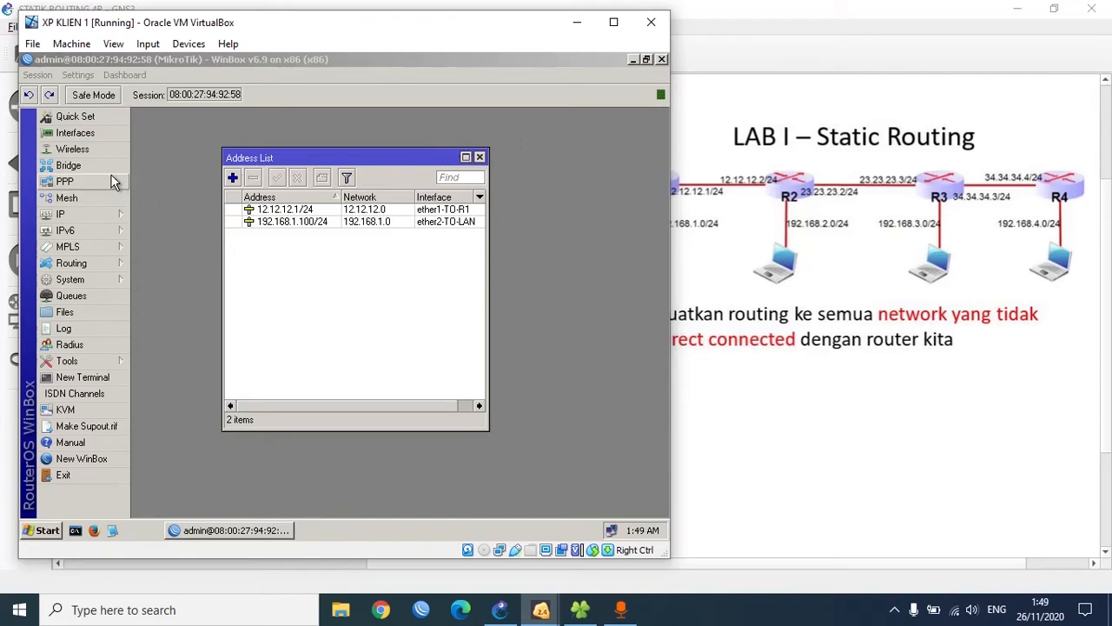
left_click(105, 139)
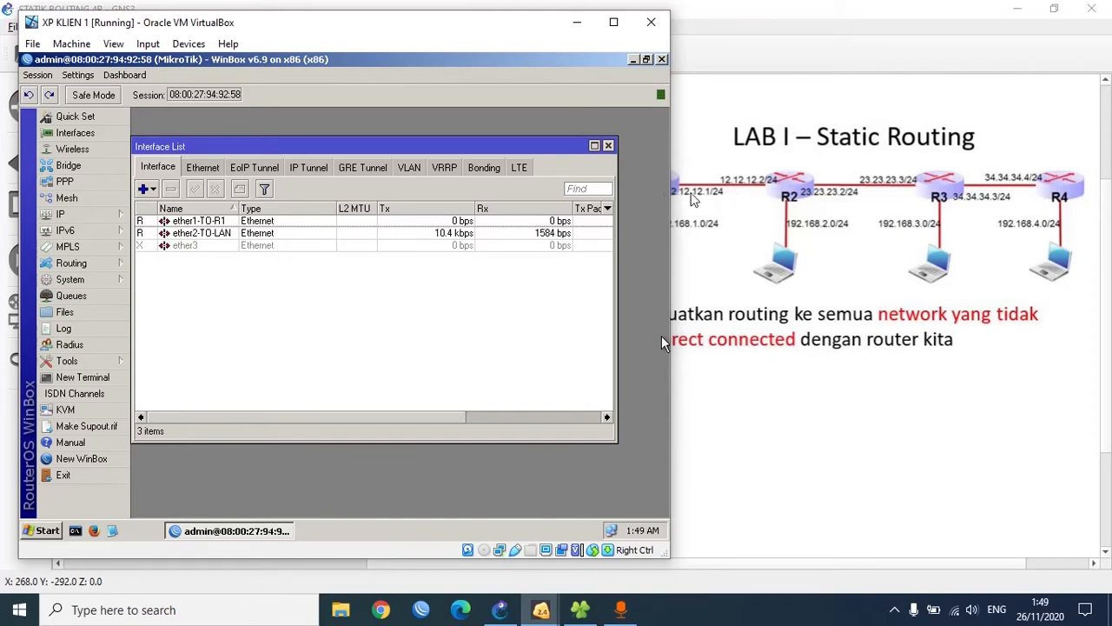
left_click(608, 146)
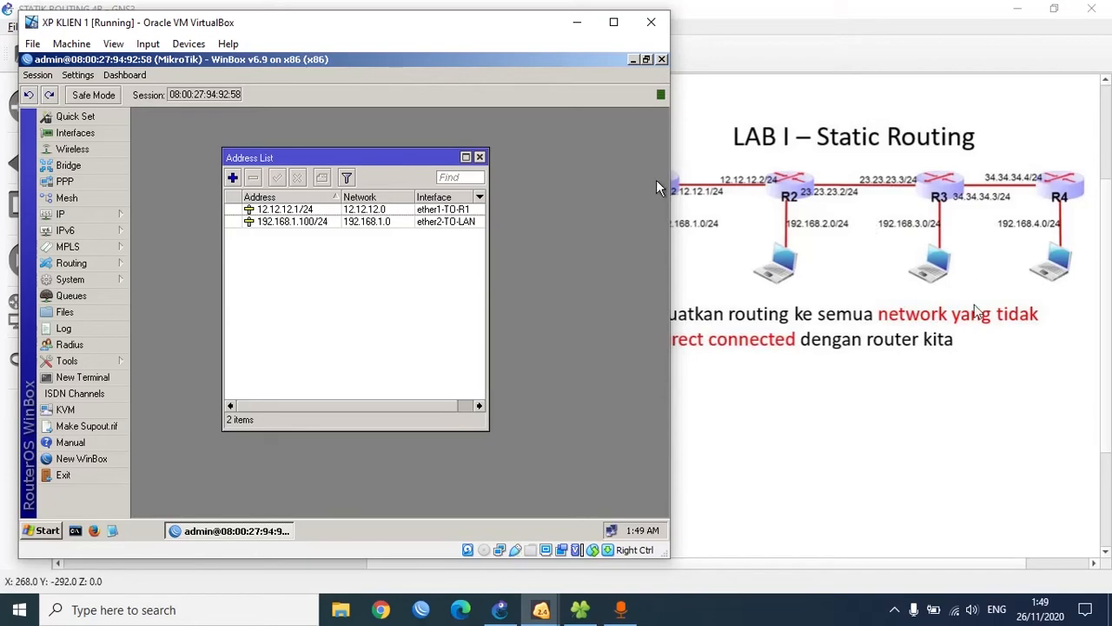
- Switch to the XP KLIEN 4 virtual machine, check its local area connection's IP settings and close the status dialog
mouse_move(534, 612)
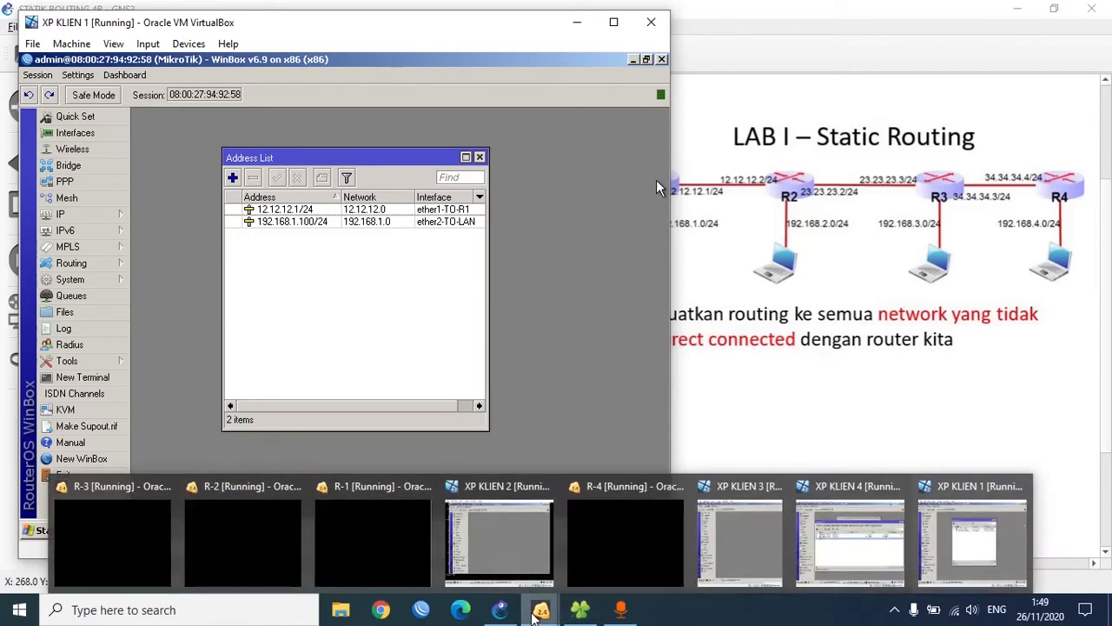
mouse_move(768, 564)
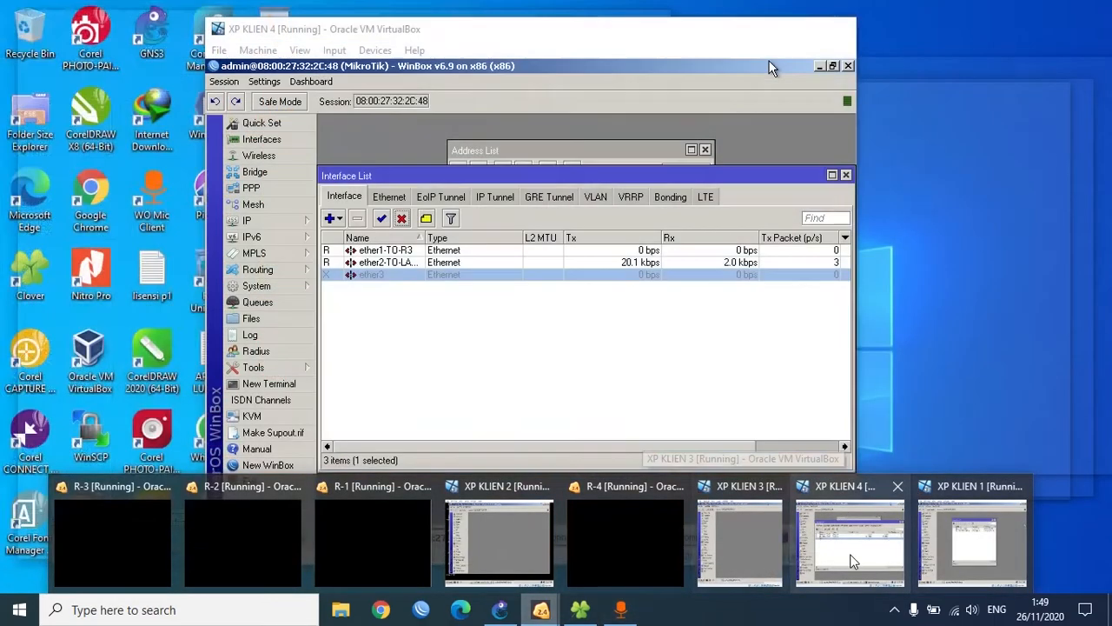
left_click(849, 559)
left_click(548, 536)
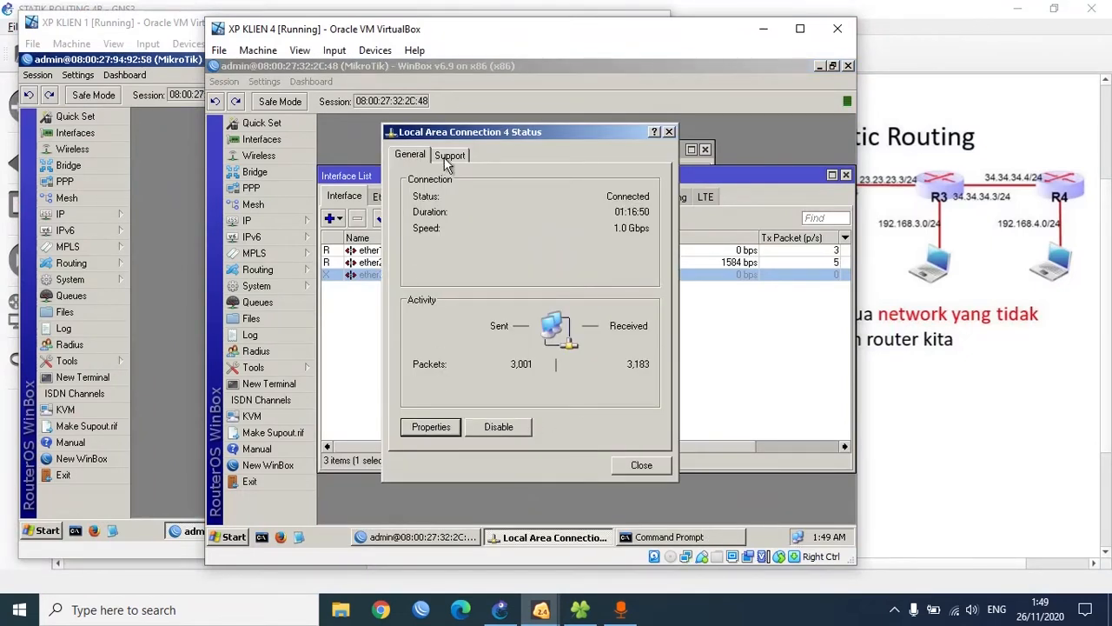
left_click(449, 156)
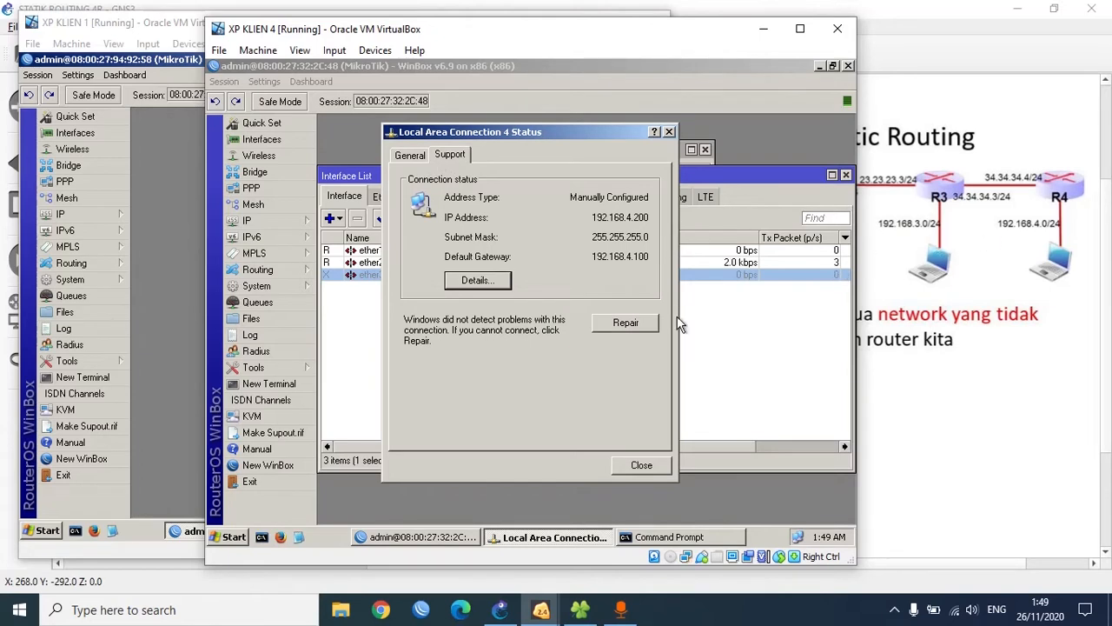
left_click(642, 466)
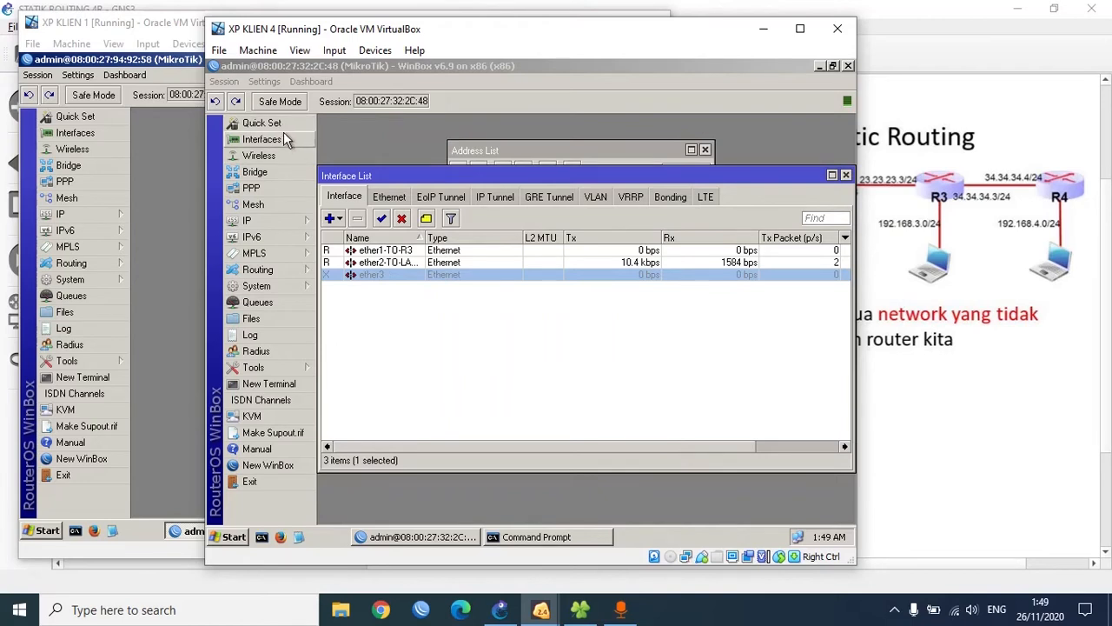
- Review R4's interface and IP address lists with the name and address columns widened, then minimize the XP KLIEN 4 window
left_click(328, 177)
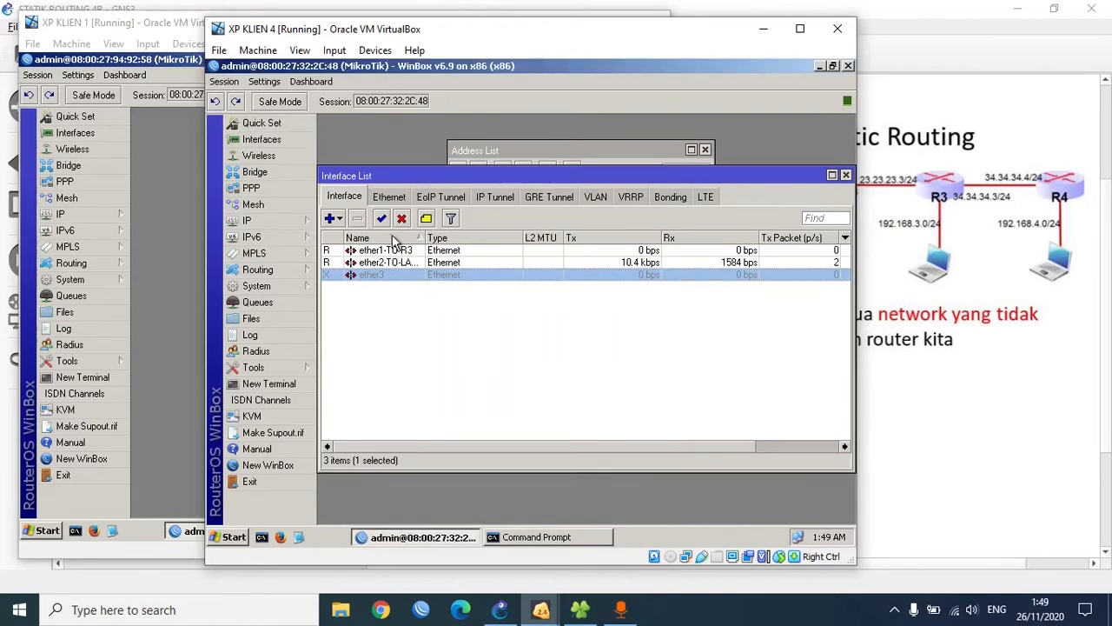
left_click_drag(426, 238, 485, 238)
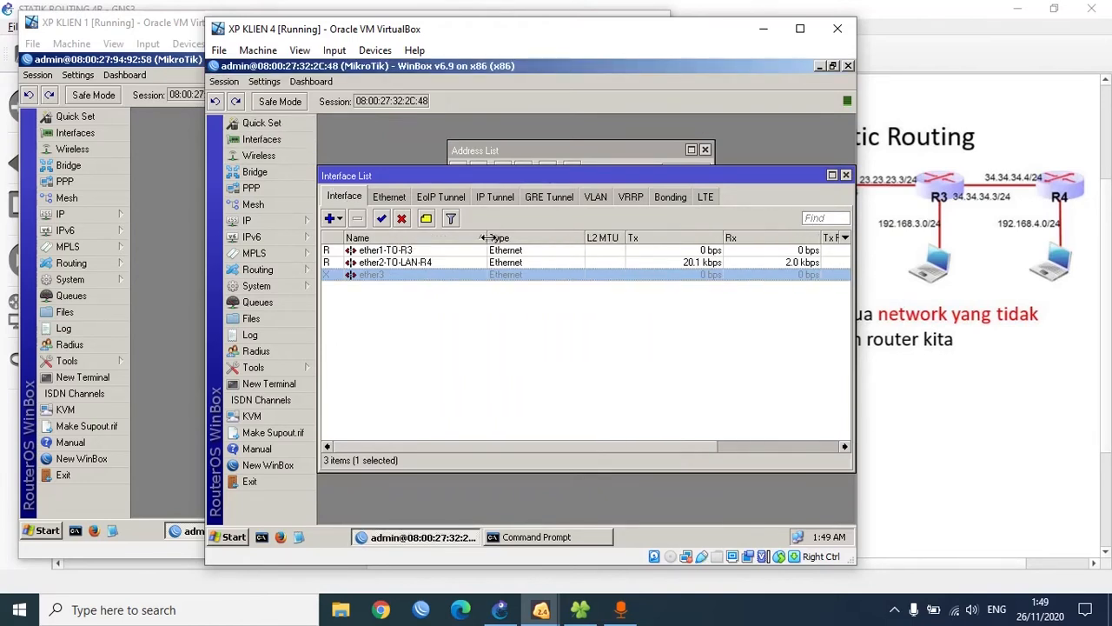
left_click(253, 221)
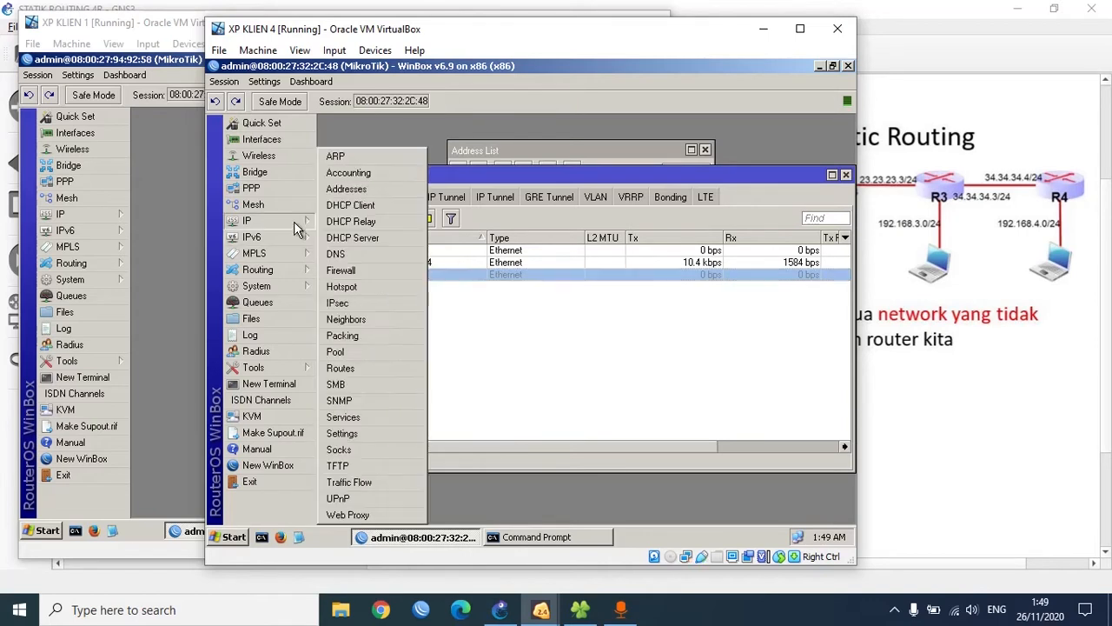
left_click(345, 189)
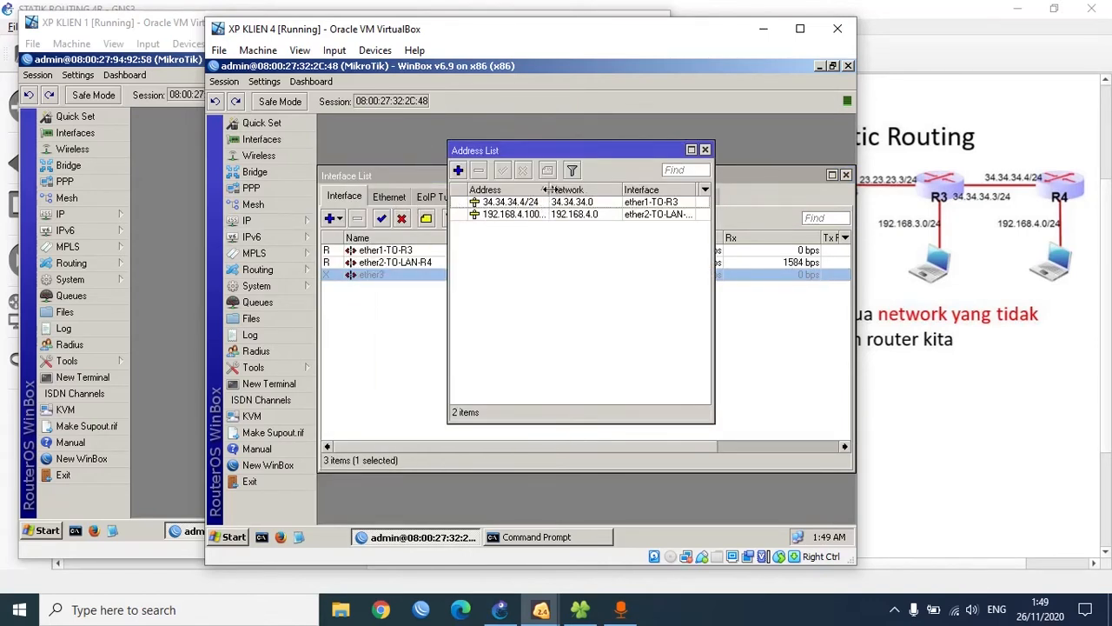
left_click_drag(548, 189, 577, 189)
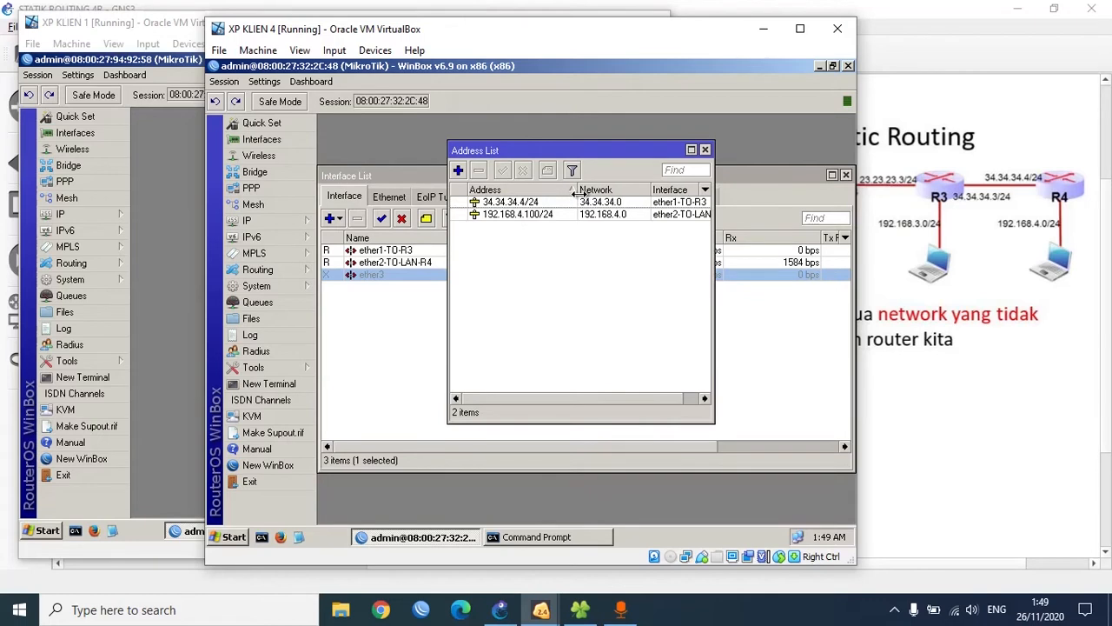
left_click(704, 150)
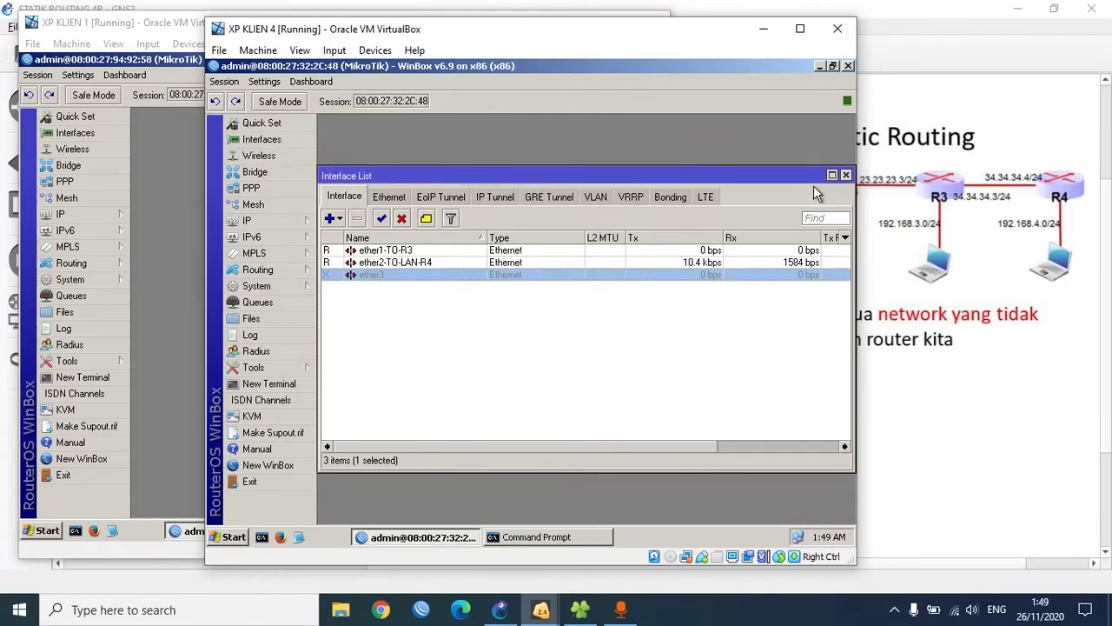
left_click(289, 220)
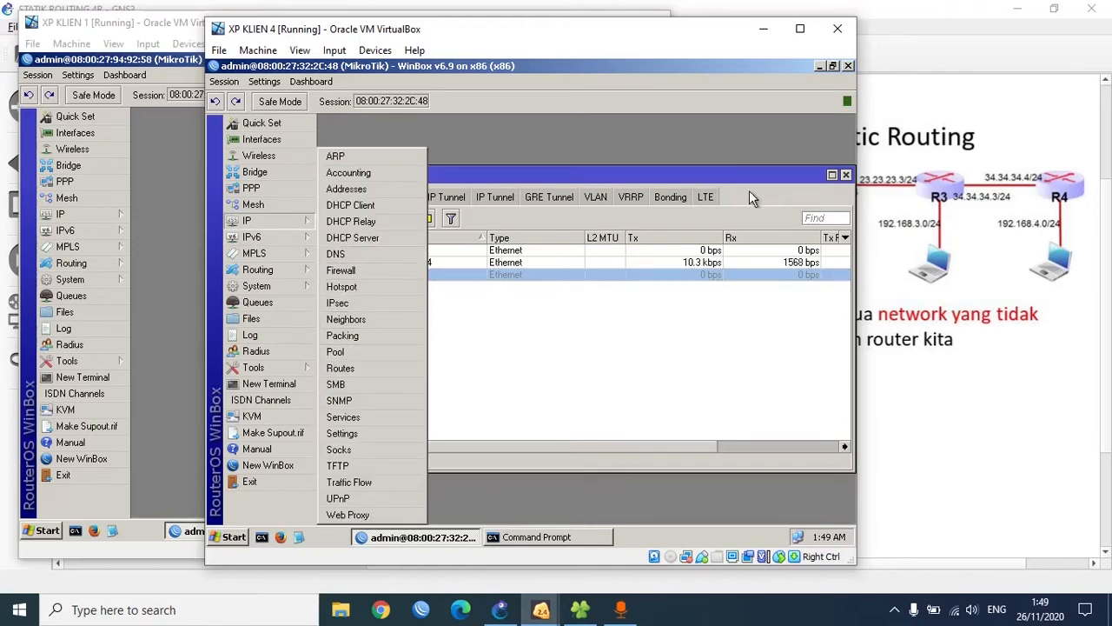
left_click(760, 35)
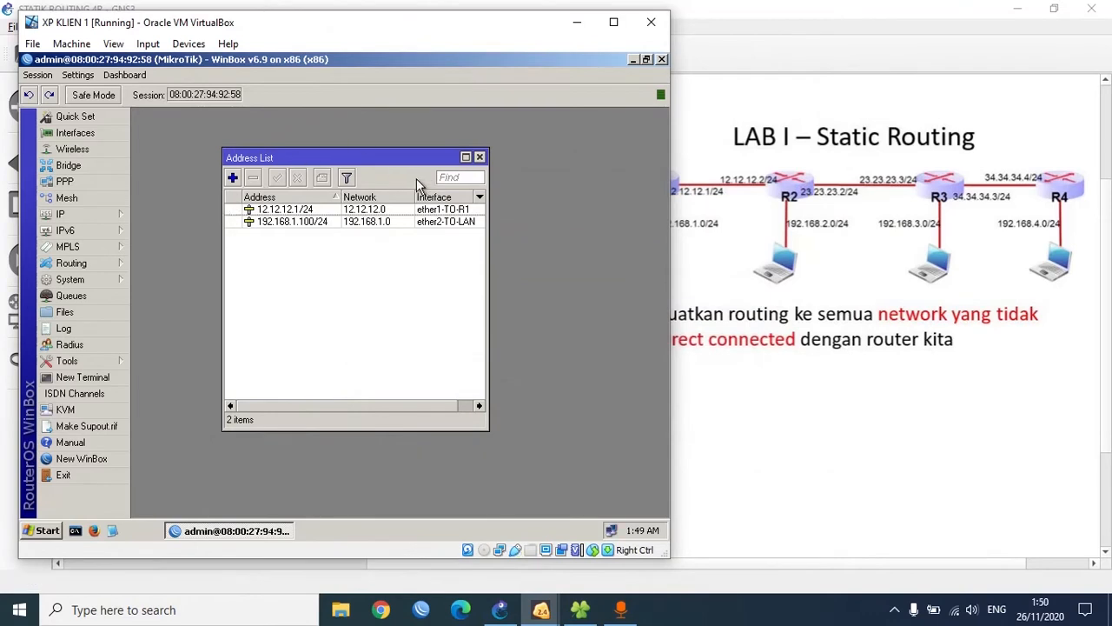
- Close R1's address list on XP KLIEN 1 and open its IP route list
left_click(480, 157)
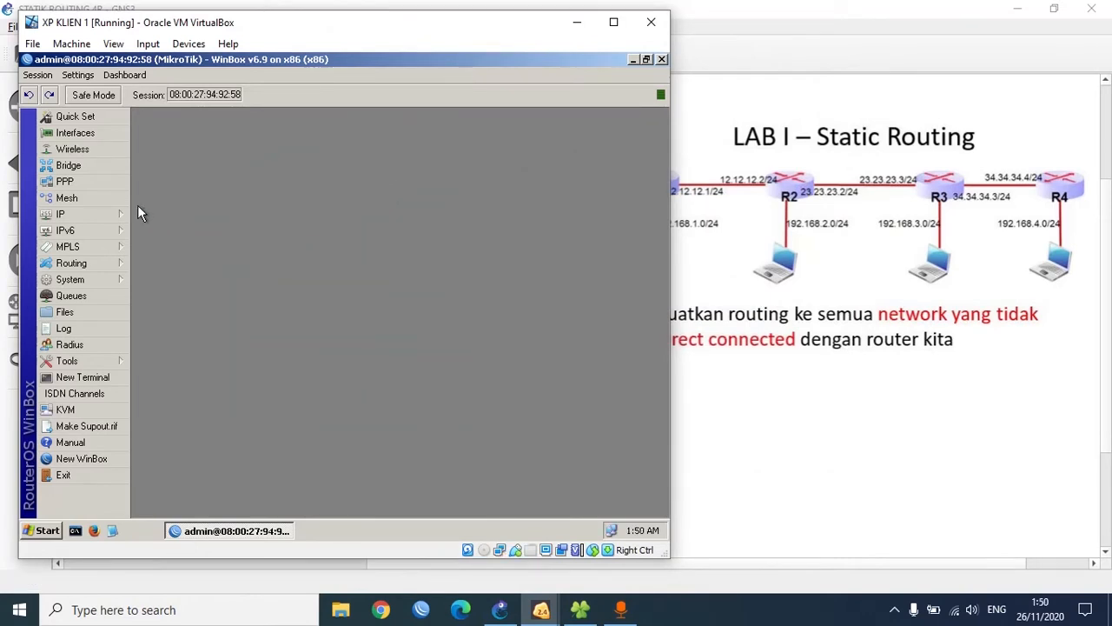
left_click(111, 213)
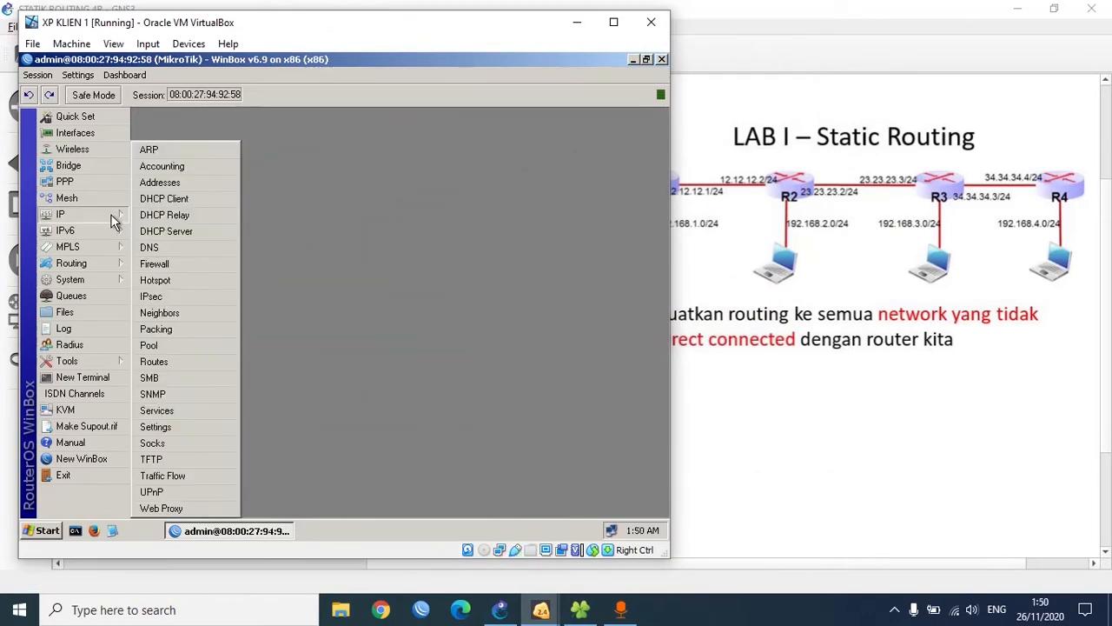
left_click(189, 361)
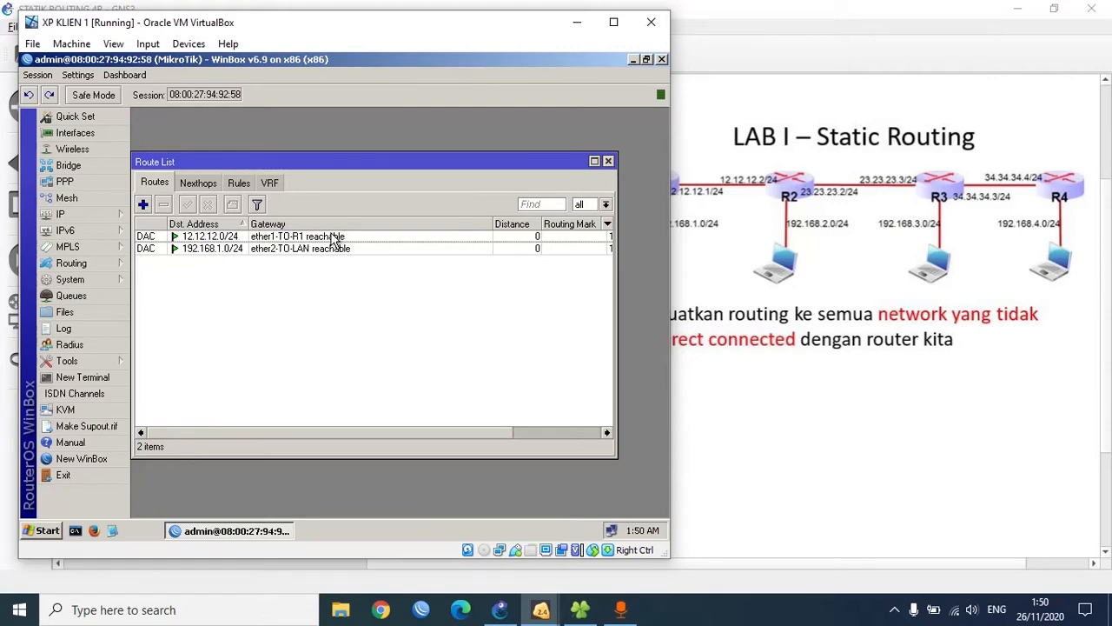
- Reposition the XP KLIEN 1 window so the route list sits beside the static routing topology diagram
left_click_drag(357, 24, 339, 17)
double_click(338, 6)
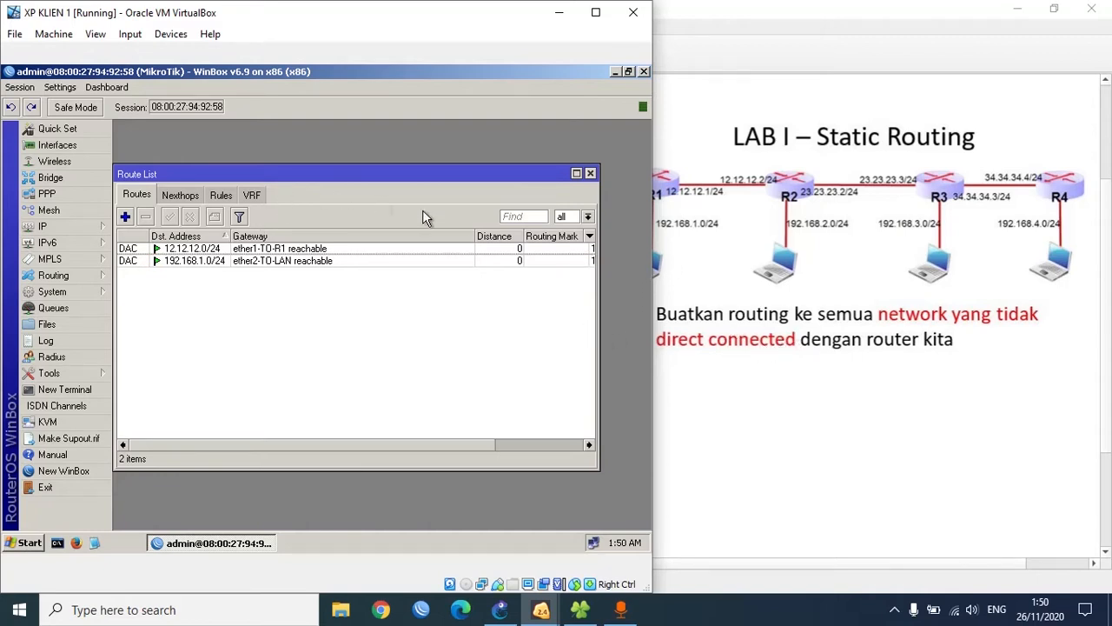
left_click_drag(440, 11, 375, 10)
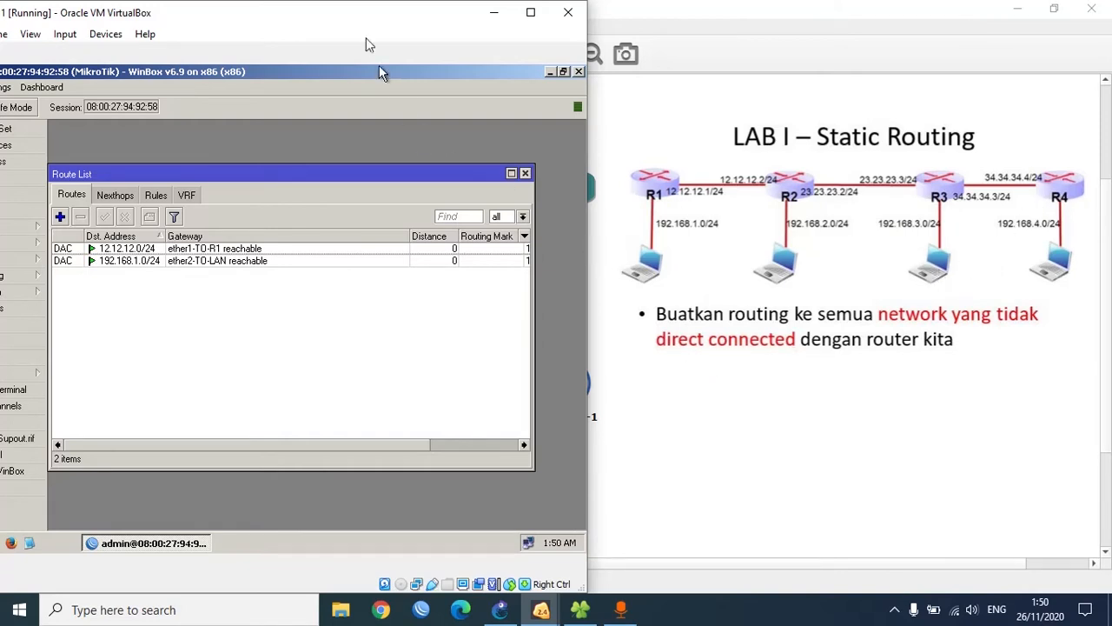
left_click_drag(358, 22, 417, 30)
double_click(417, 17)
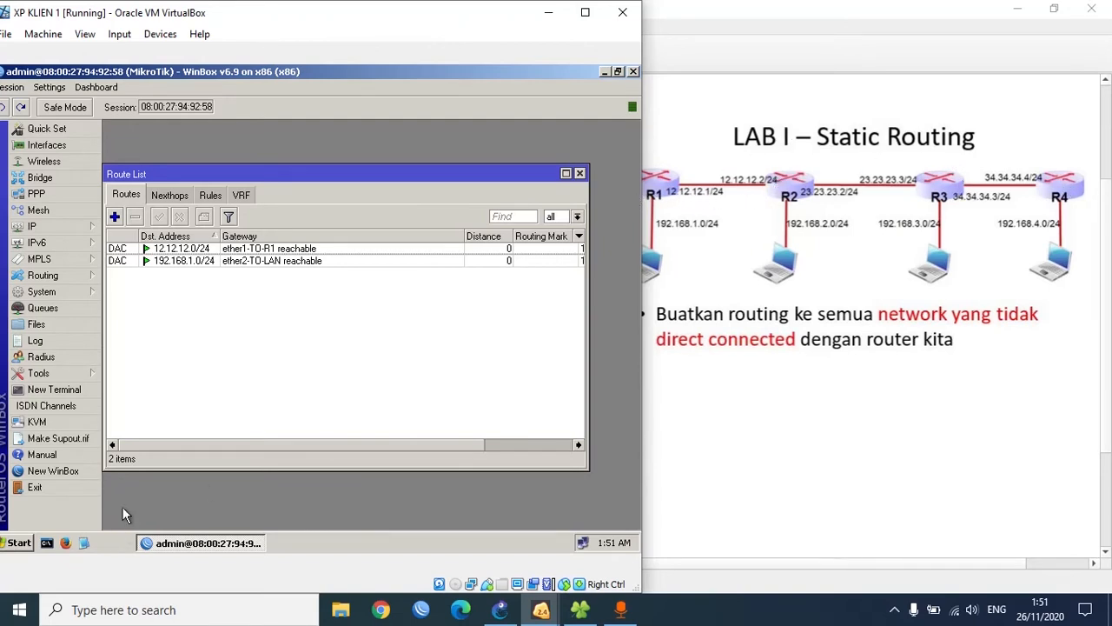
- Add a static route on R1 to 192.168.2.0/24 through gateway 12.12.12.2 and apply it
left_click(115, 219)
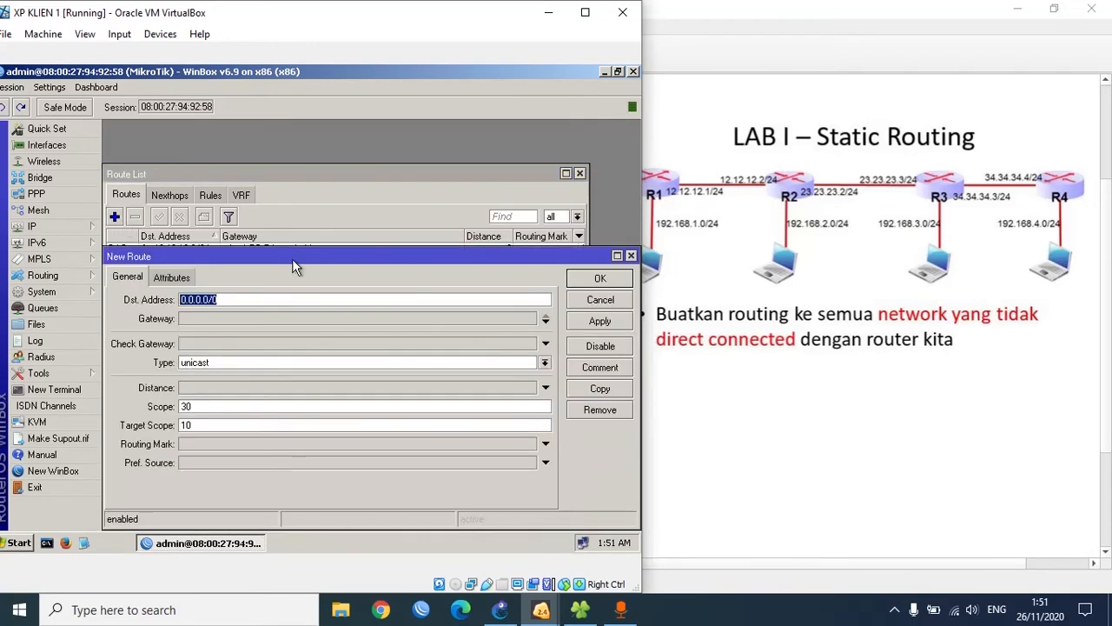
left_click_drag(293, 259, 296, 205)
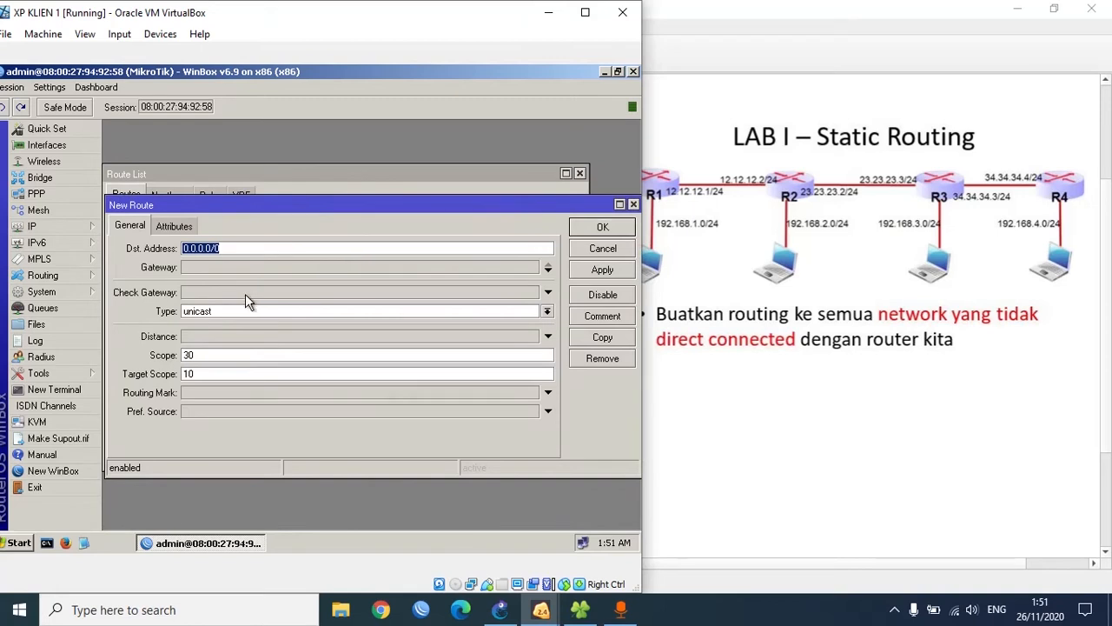
left_click(254, 268)
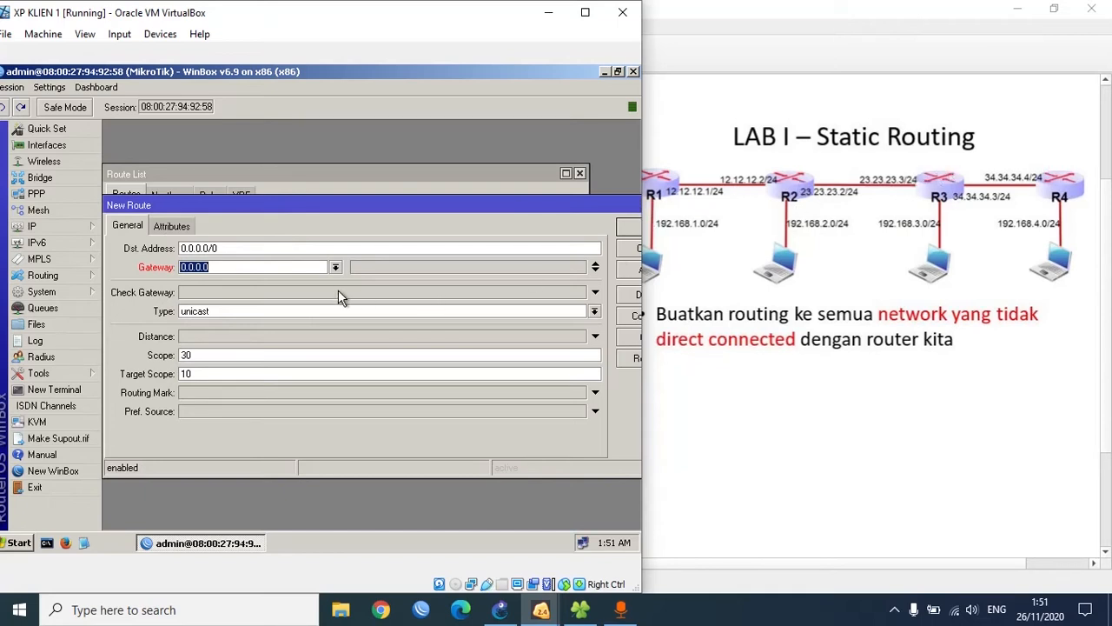
type("12.12.12.2")
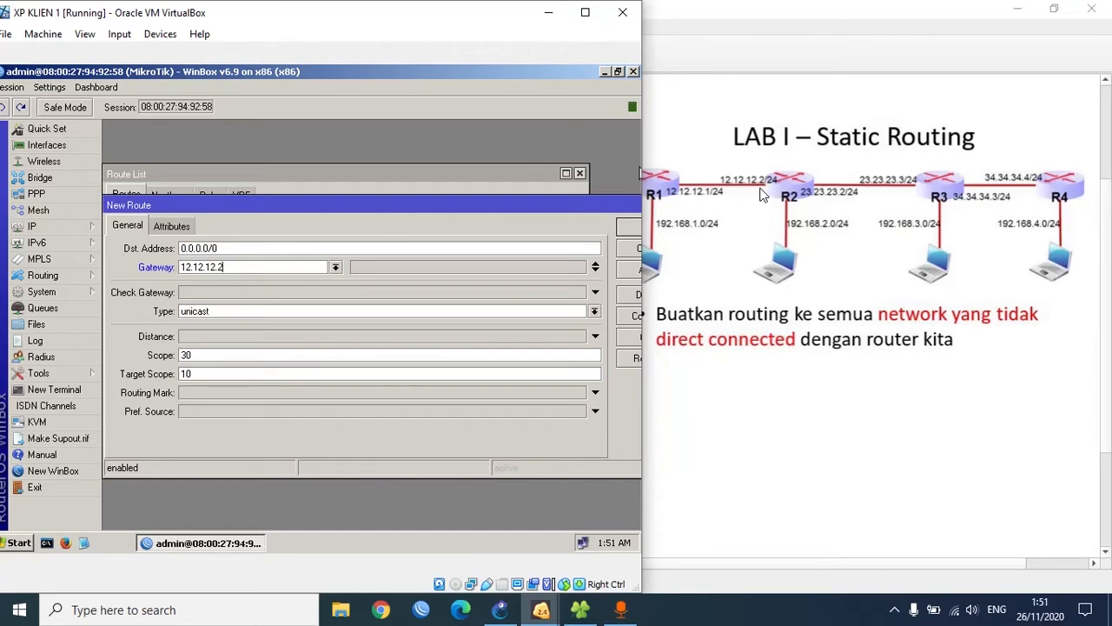
left_click_drag(219, 247, 186, 246)
type("1")
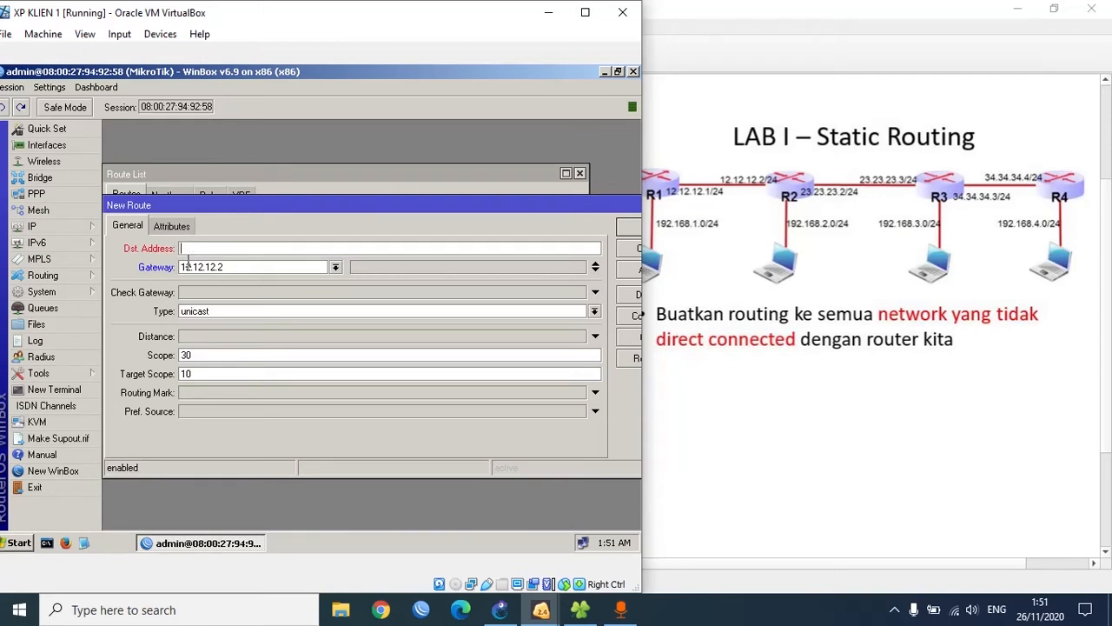
type("92.168.2.0/24")
left_click(620, 270)
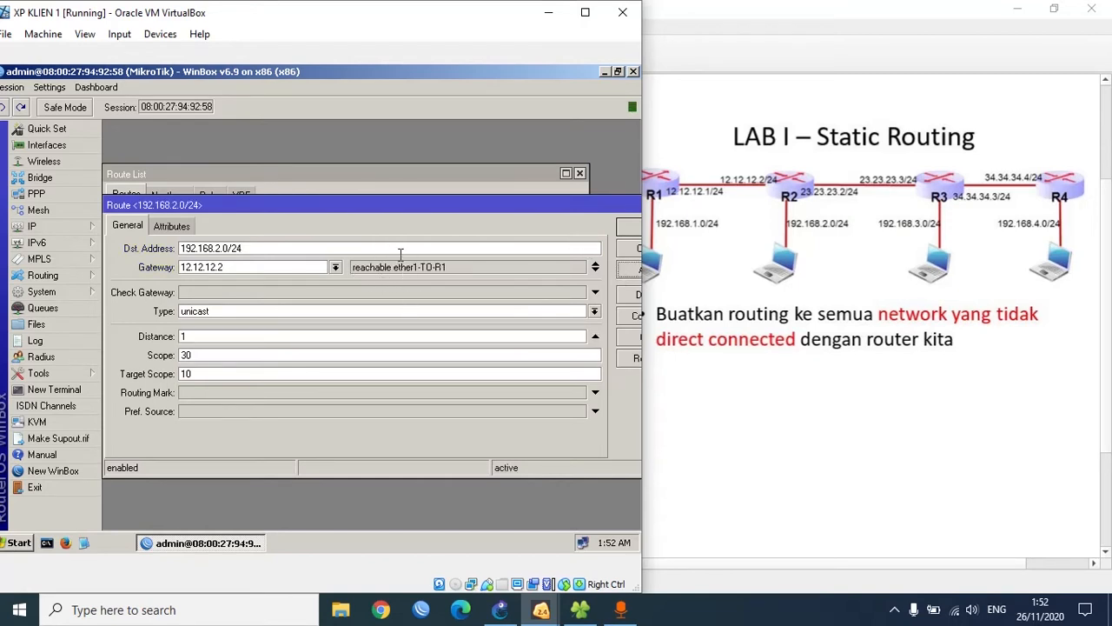
- Rename R1's interface ether1-TO-R1 as ether1-TO-R2
left_click_drag(412, 212, 421, 250)
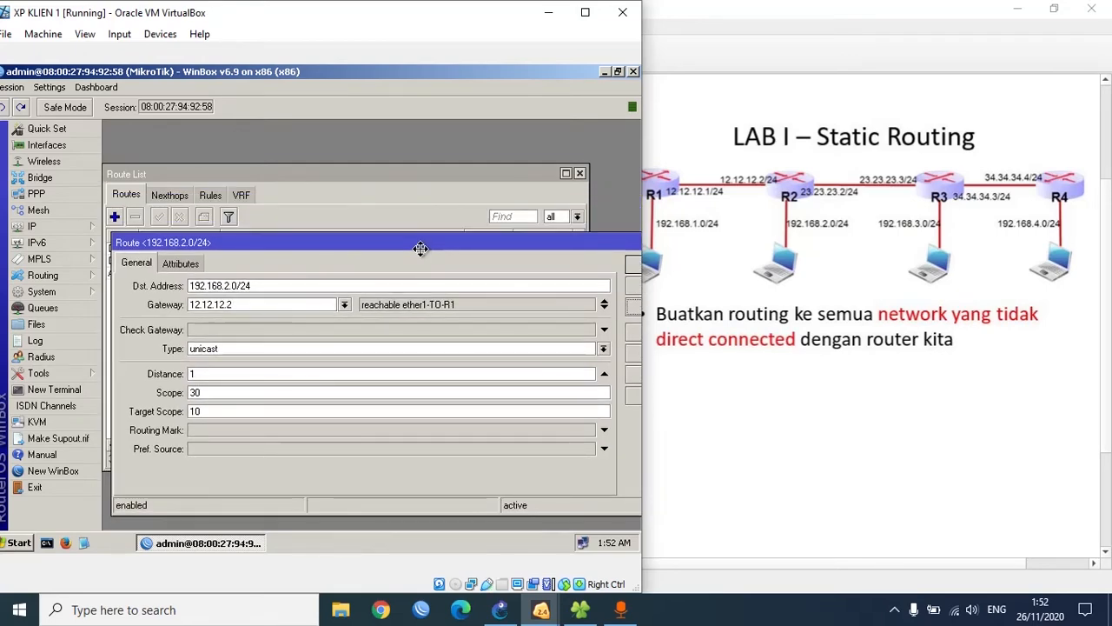
left_click(83, 153)
left_click(202, 234)
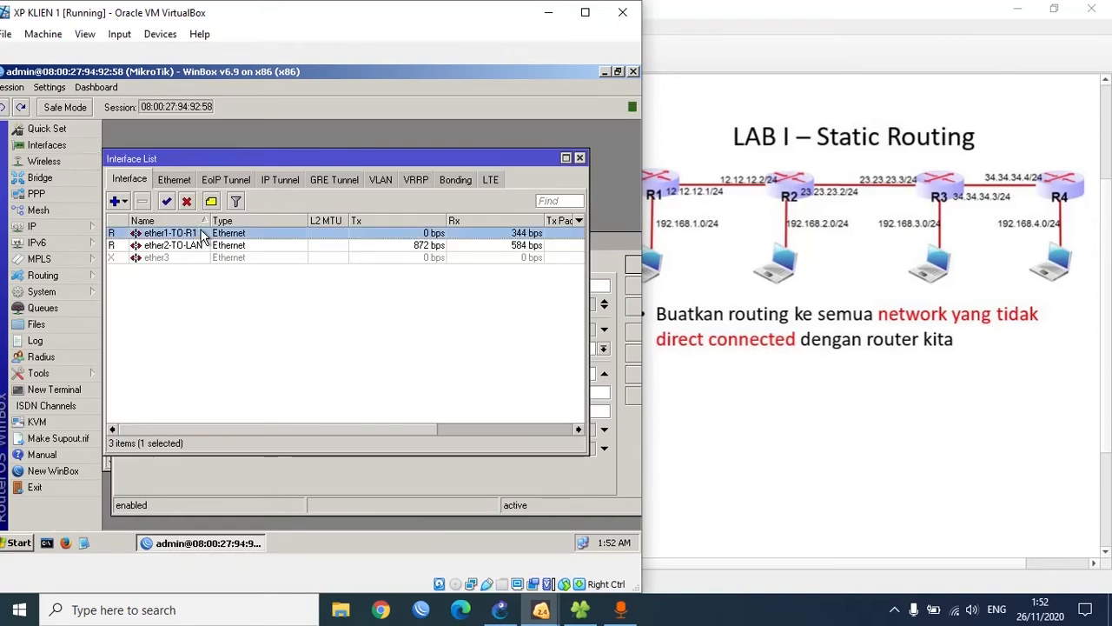
double_click(201, 234)
left_click(291, 194)
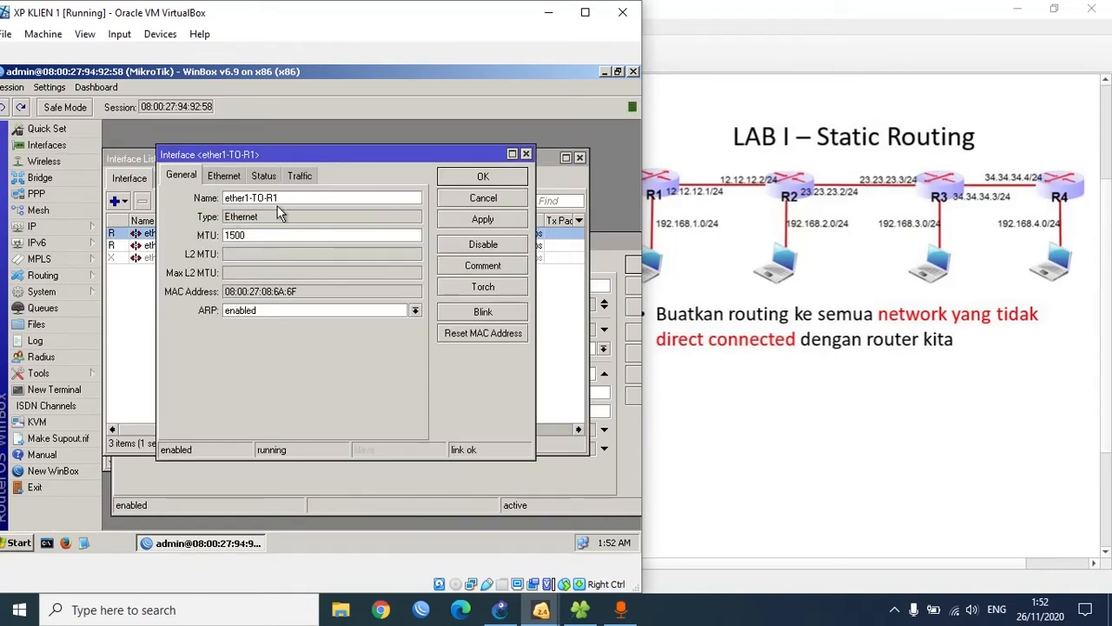
key("BackSpace")
key("Return")
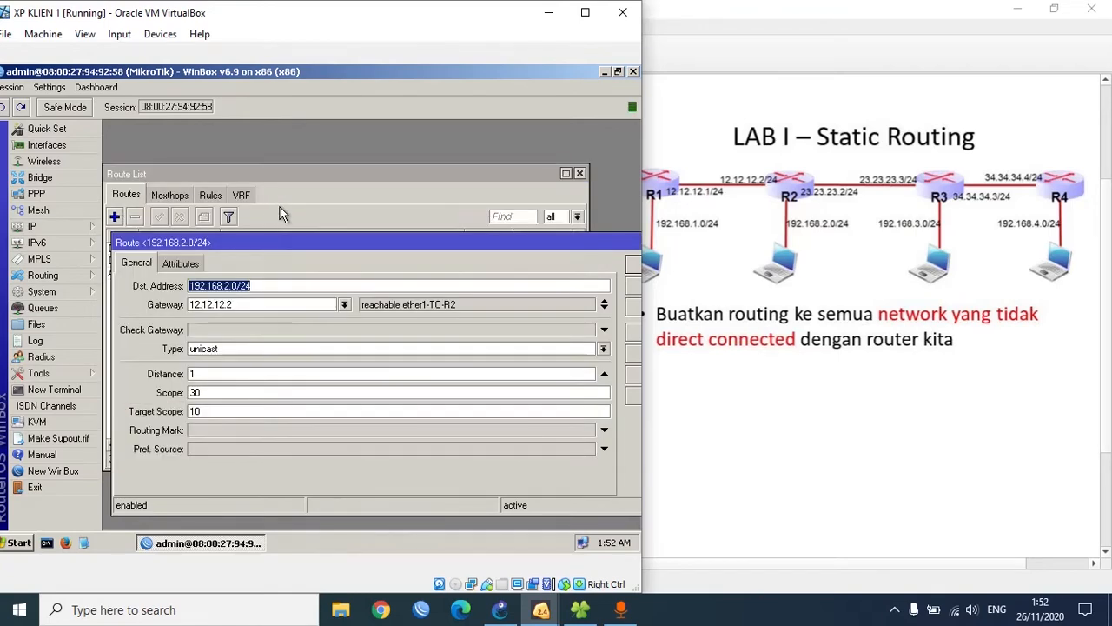
- Check the new entry in the route list, then copy the 192.168.2.0/24 route and apply the copy with destination 23.23.23.0/24
left_click_drag(279, 243, 279, 309)
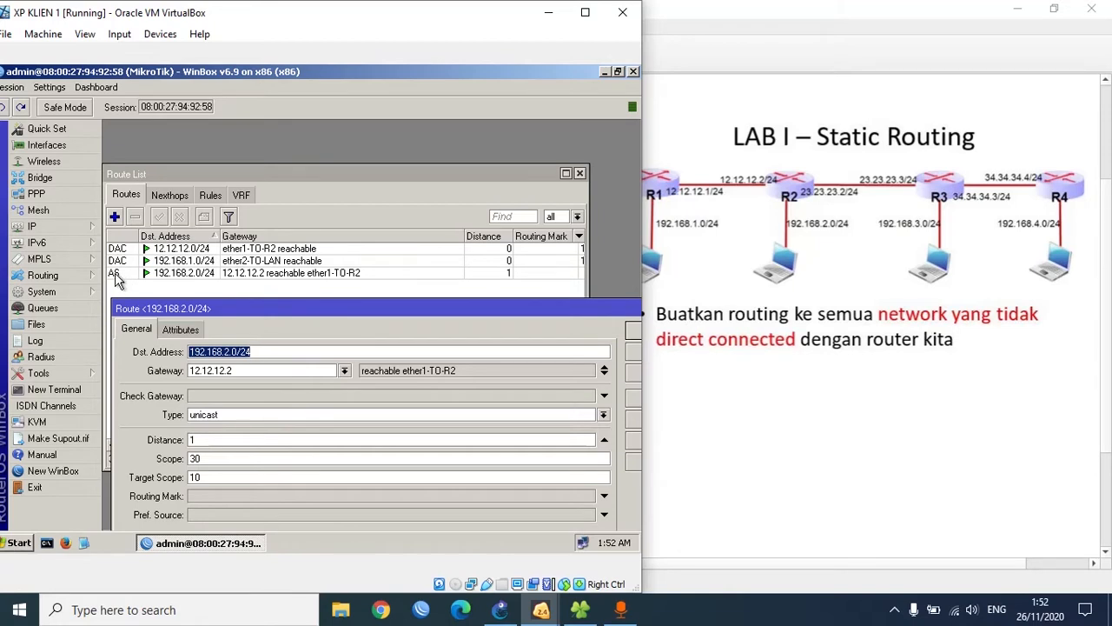
mouse_move(116, 278)
mouse_move(187, 309)
left_mouse_down()
mouse_move(185, 290)
mouse_move(180, 298)
left_mouse_up()
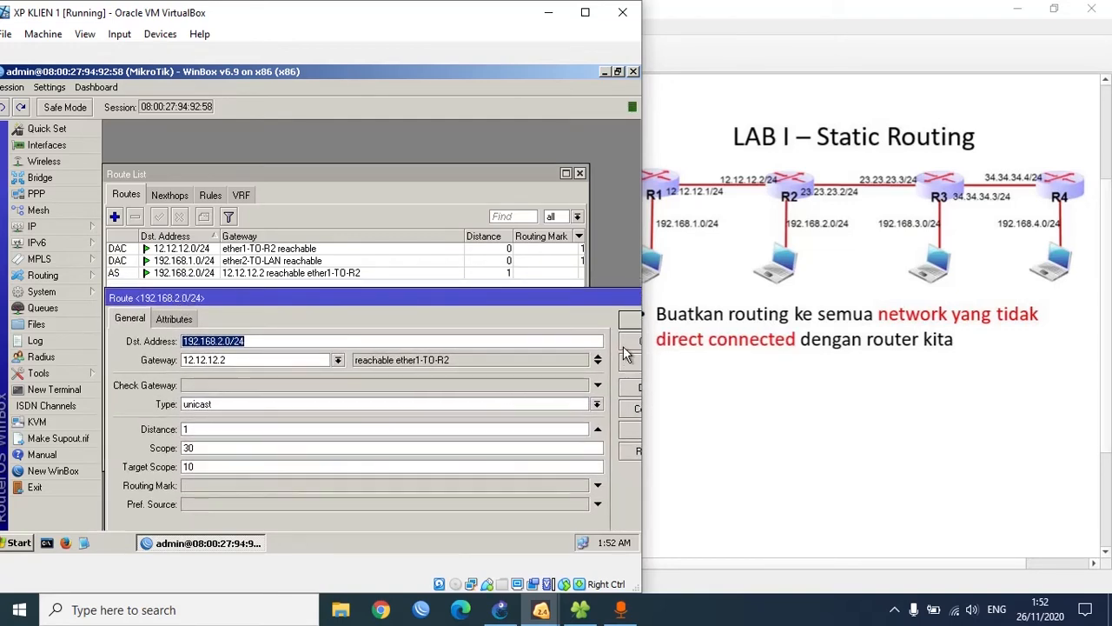
left_click_drag(597, 297, 599, 284)
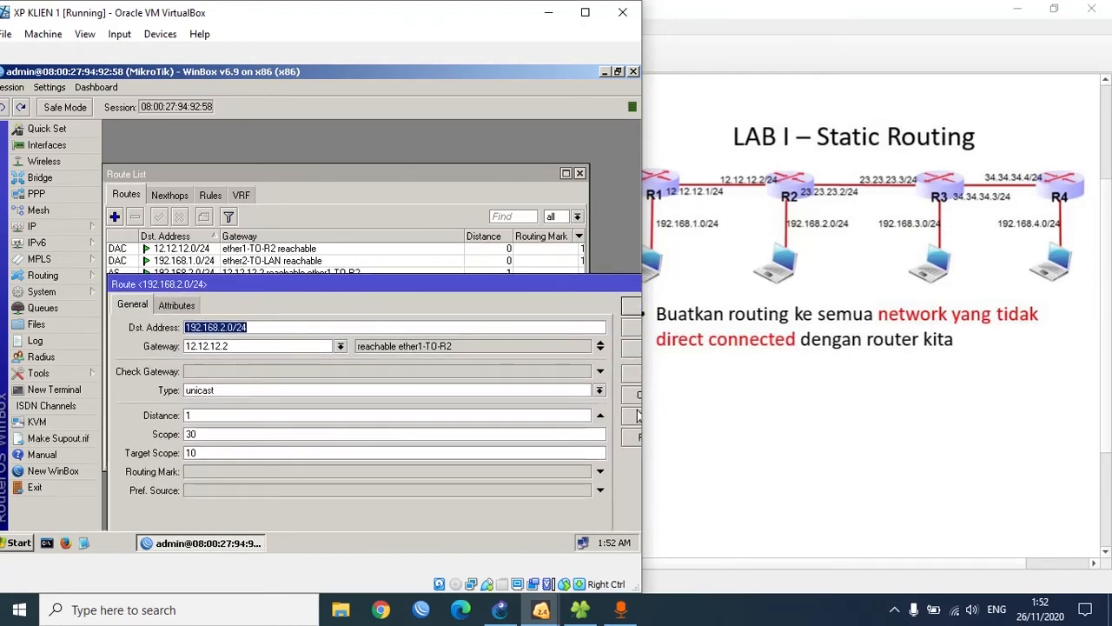
left_click(635, 415)
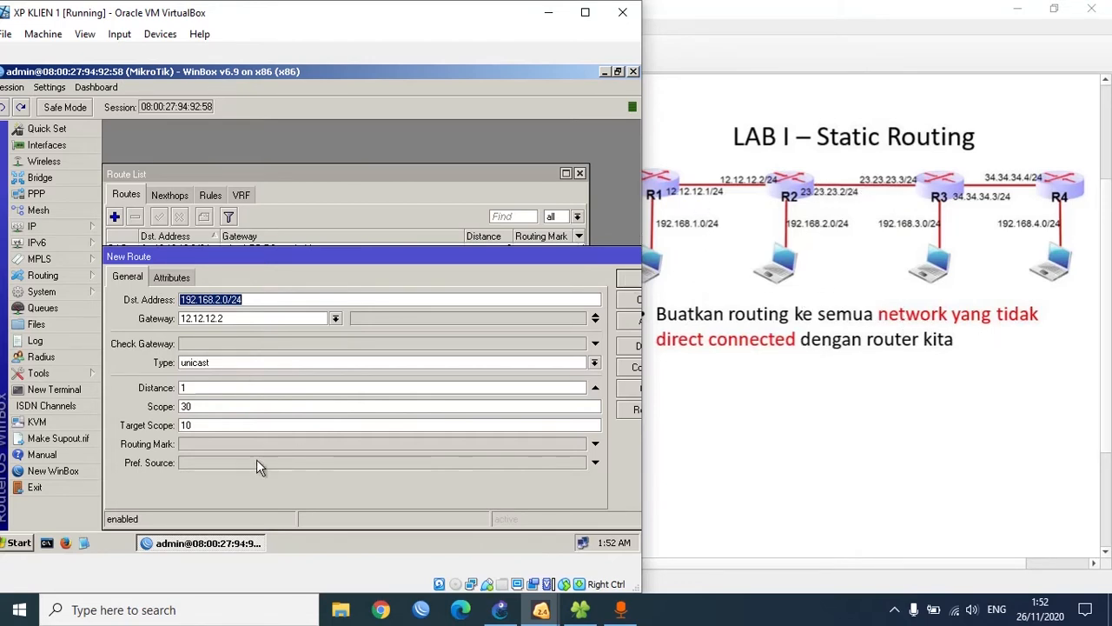
type("23")
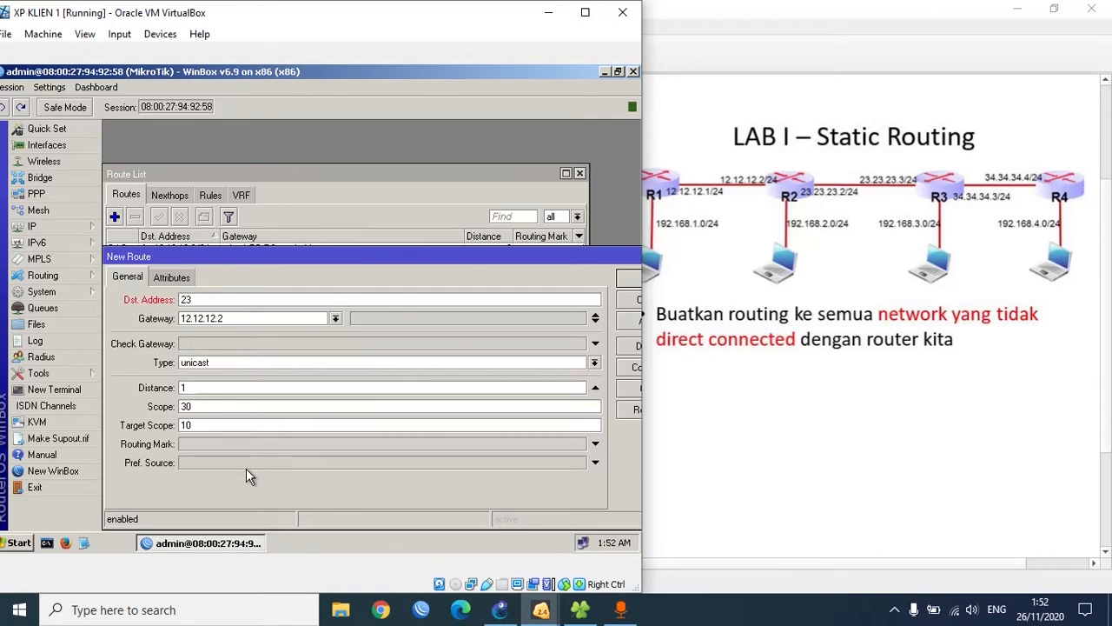
type(".23.23.0/")
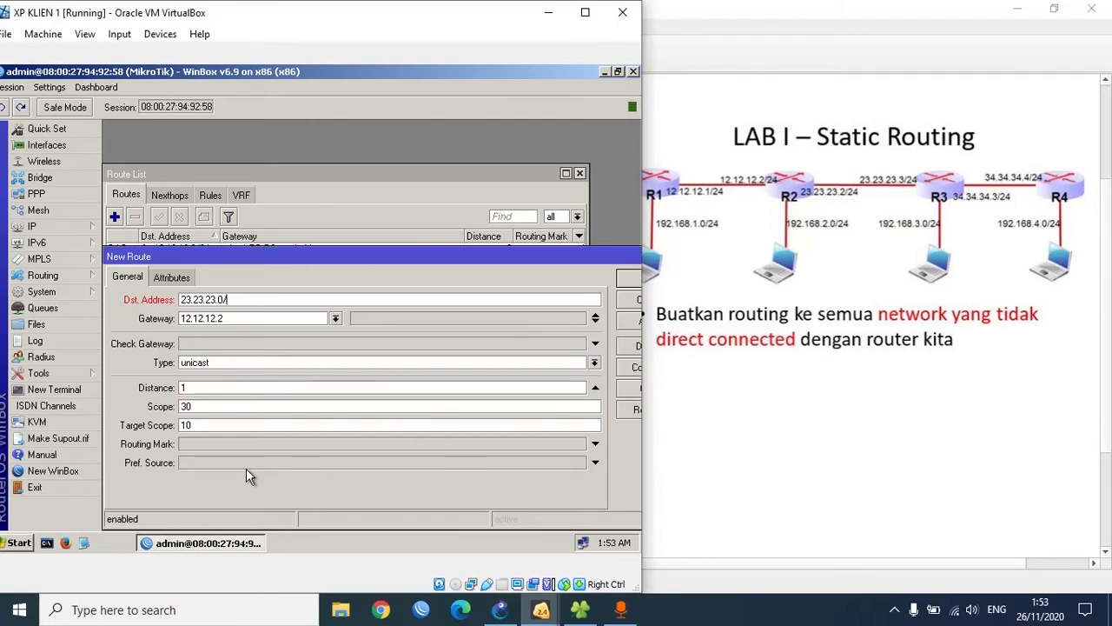
type("24")
left_click(620, 319)
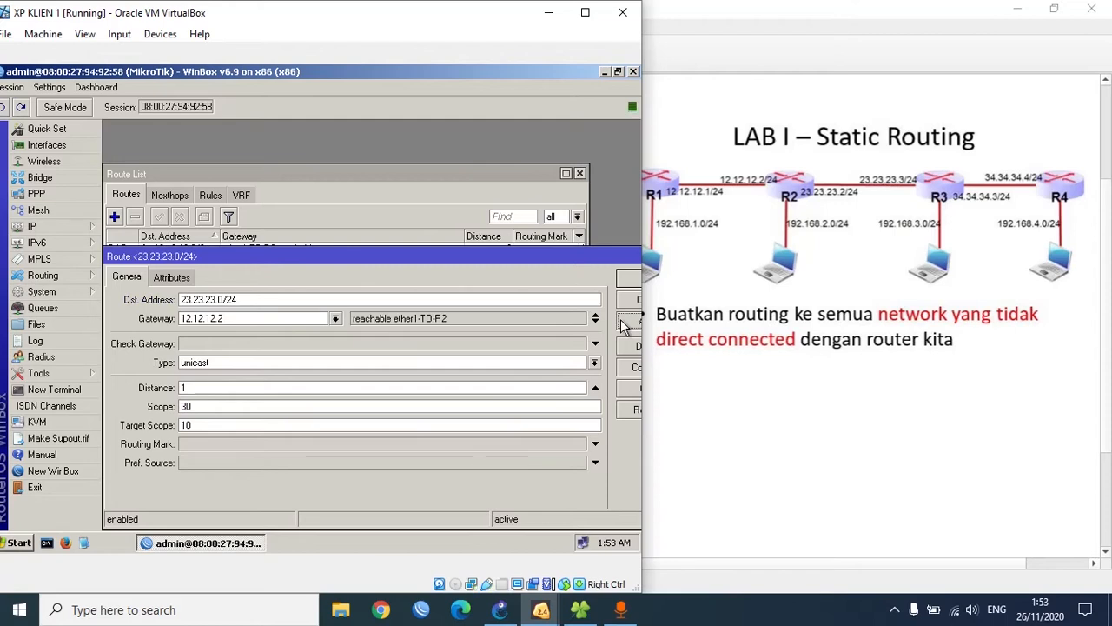
- Copy the 23.23.23.0/24 route and apply the copy with destination address 34.34.34.0/24
left_click(625, 385)
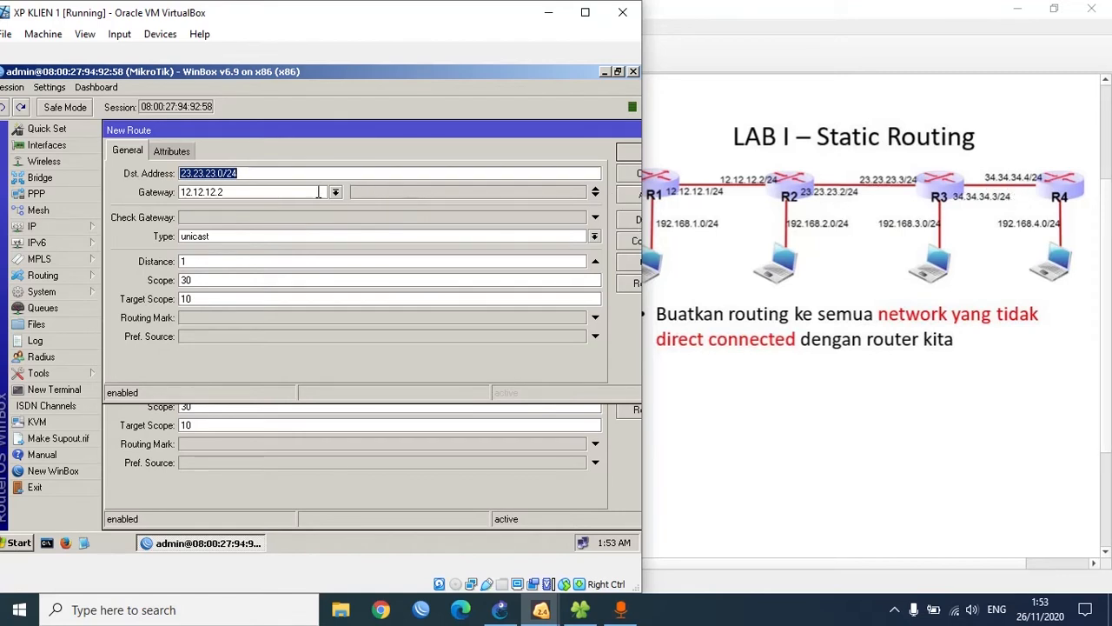
type("34.34.34")
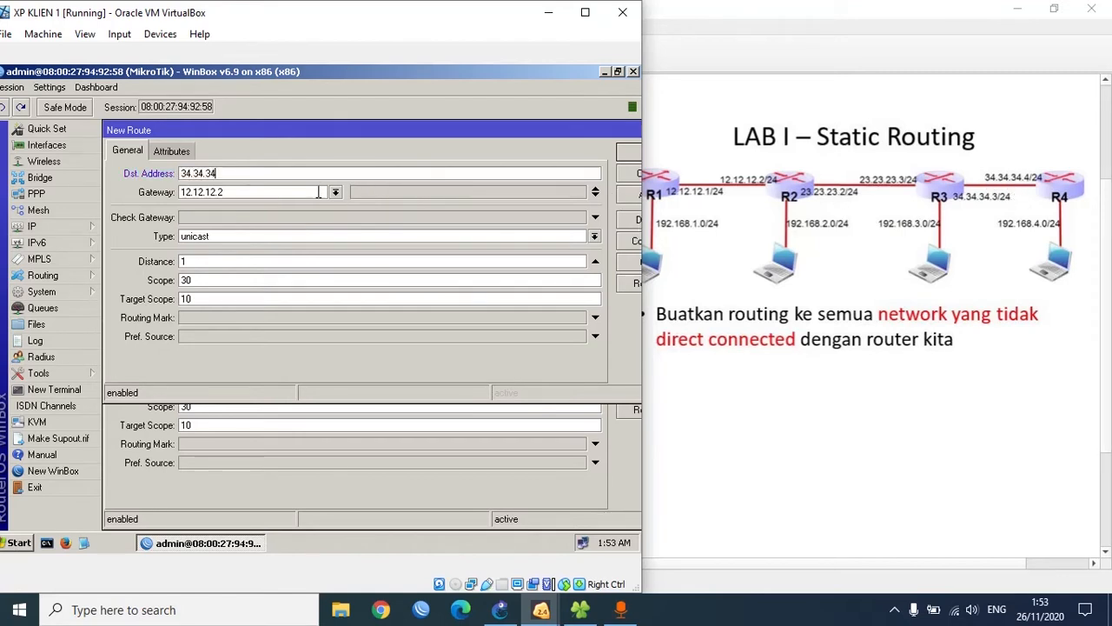
type(".0/24")
left_click(627, 195)
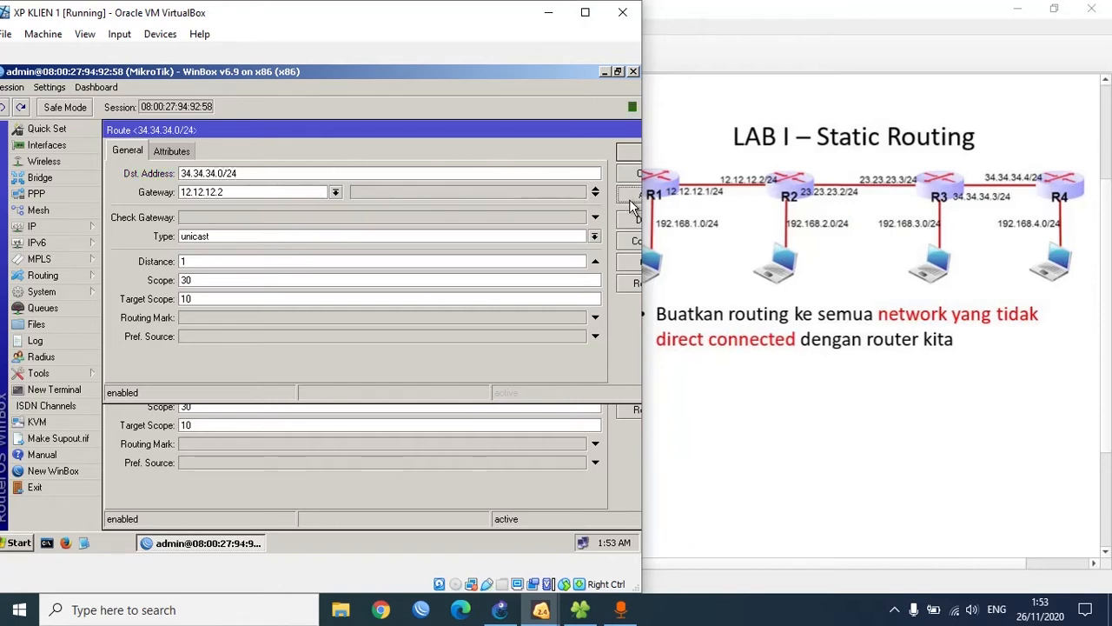
- Start another copy of the 34.34.34.0/24 route, discard it and close the remaining route dialogs
left_click(629, 266)
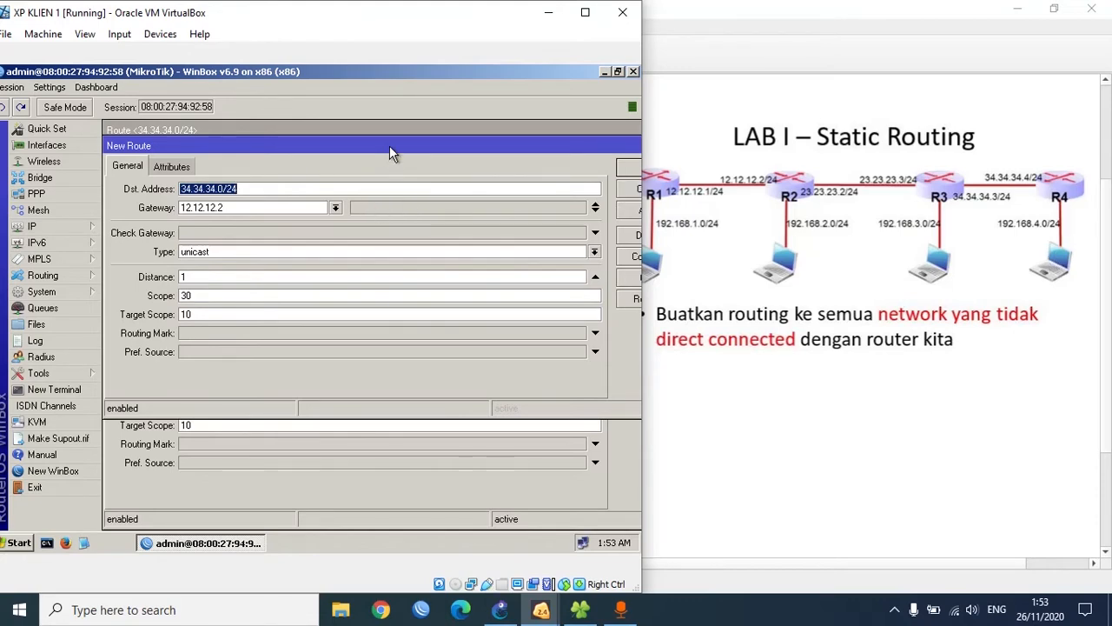
left_click_drag(389, 145, 500, 251)
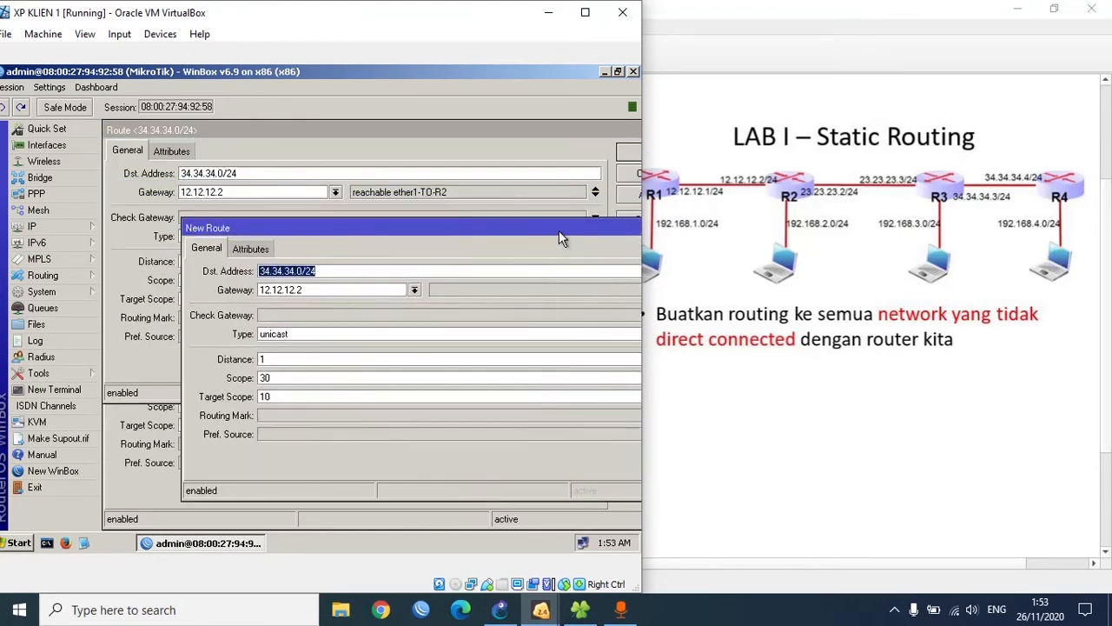
key("Escape")
key("Escape")
key("Return")
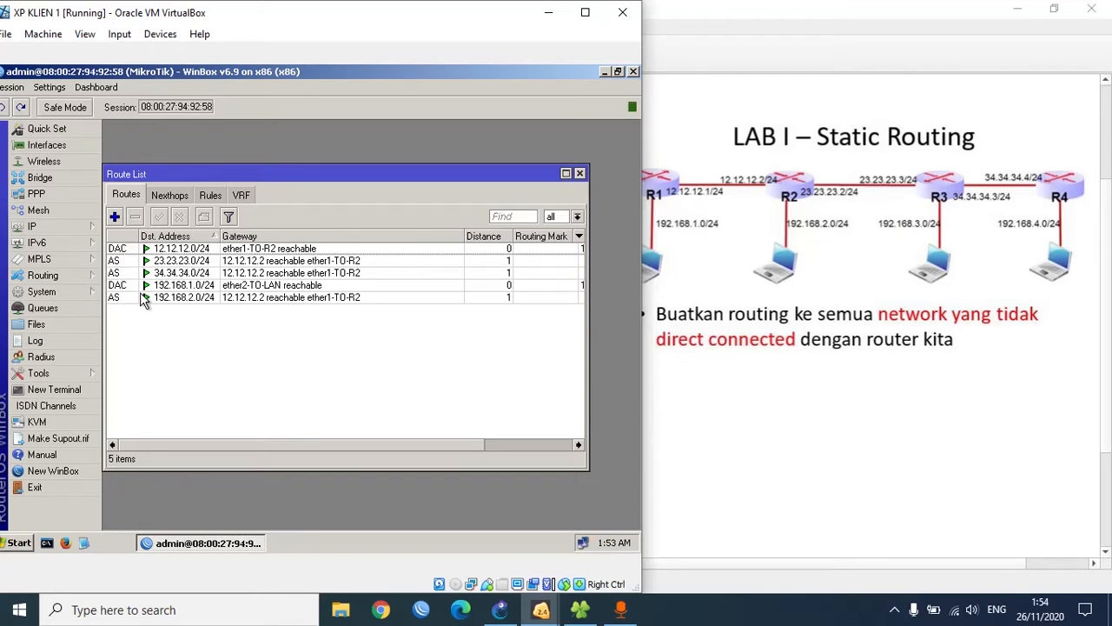
left_click(216, 300)
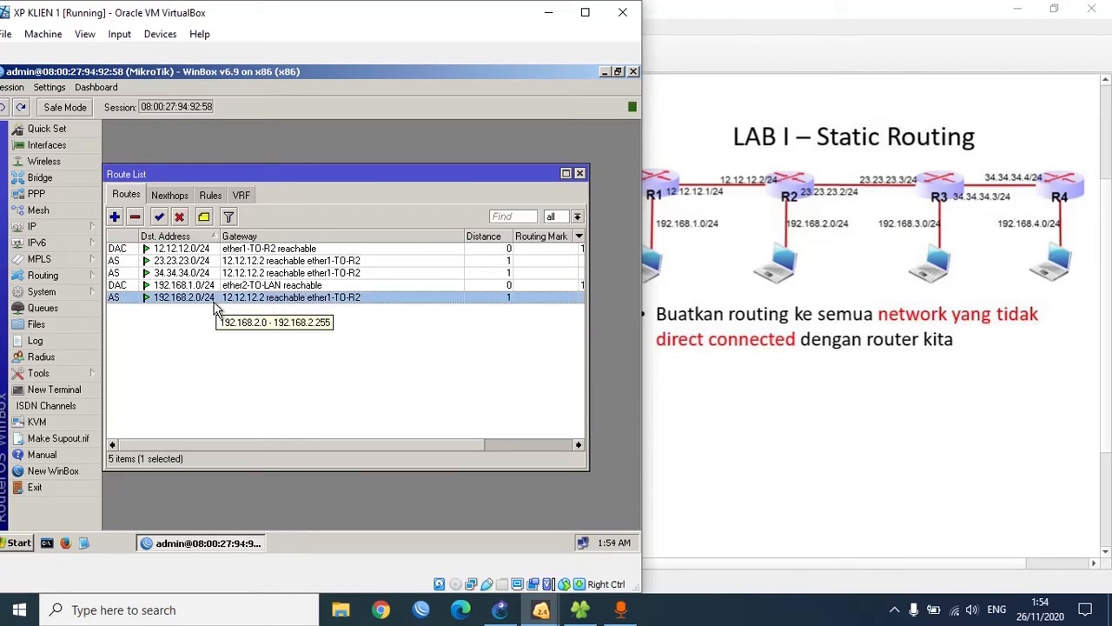
double_click(215, 299)
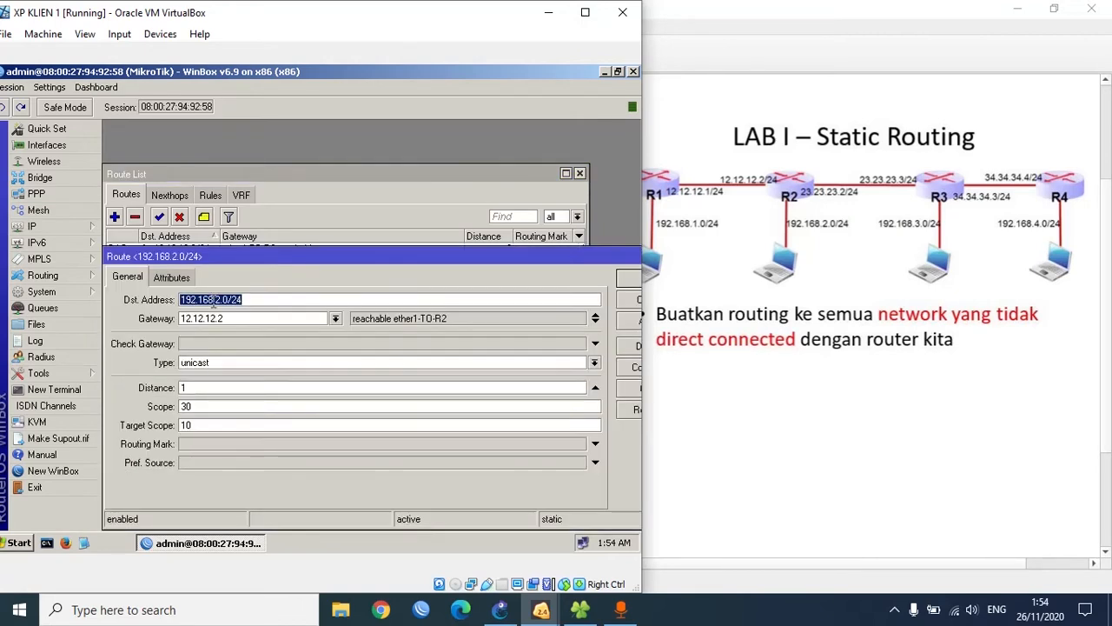
left_click(221, 300)
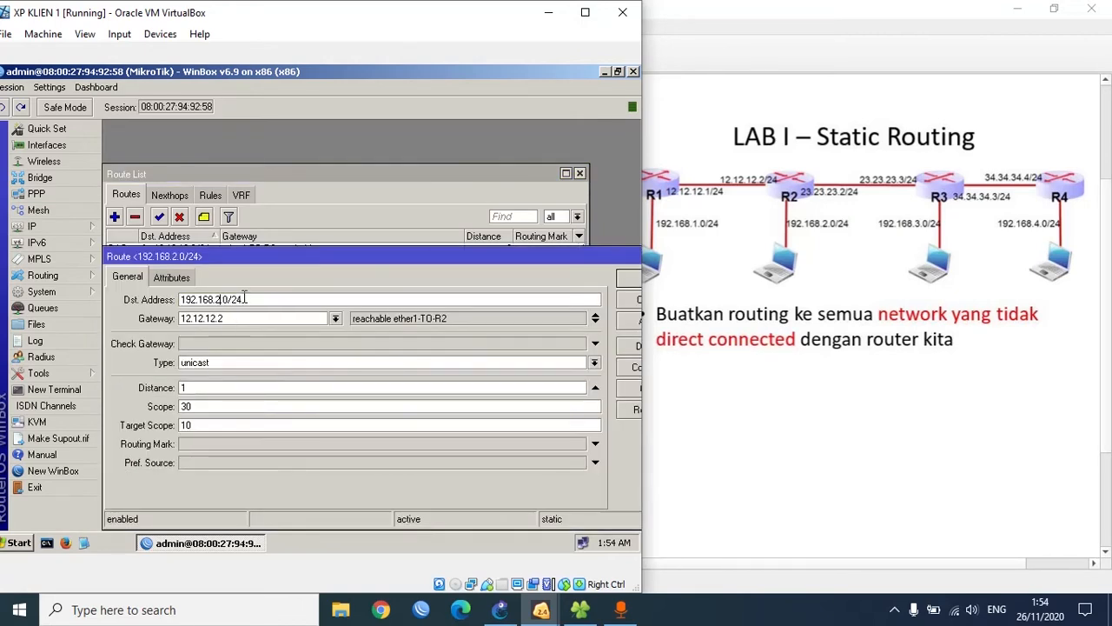
key("BackSpace")
type("2")
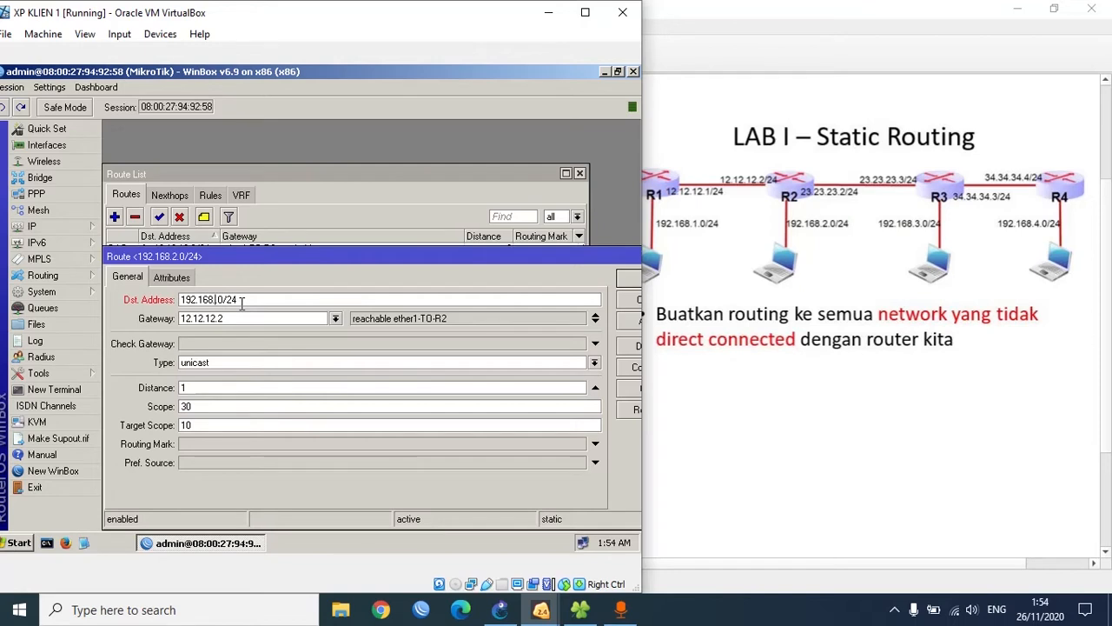
key("Return")
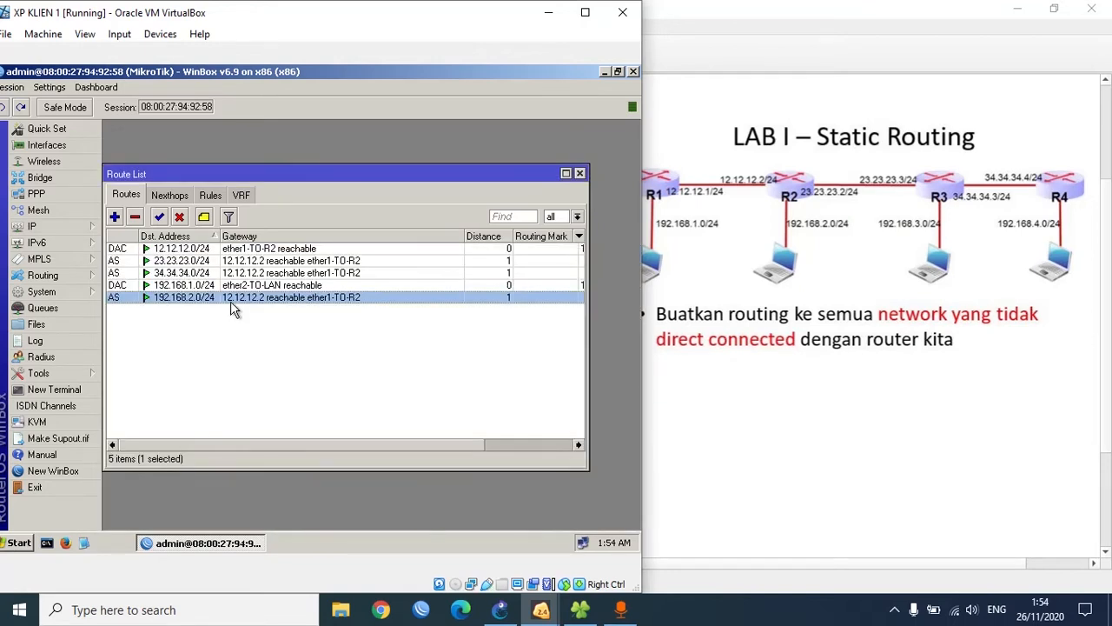
- Copy the existing 192.168.2.0/24 route and apply the copy with destination address 192.168.3.0/24
double_click(231, 302)
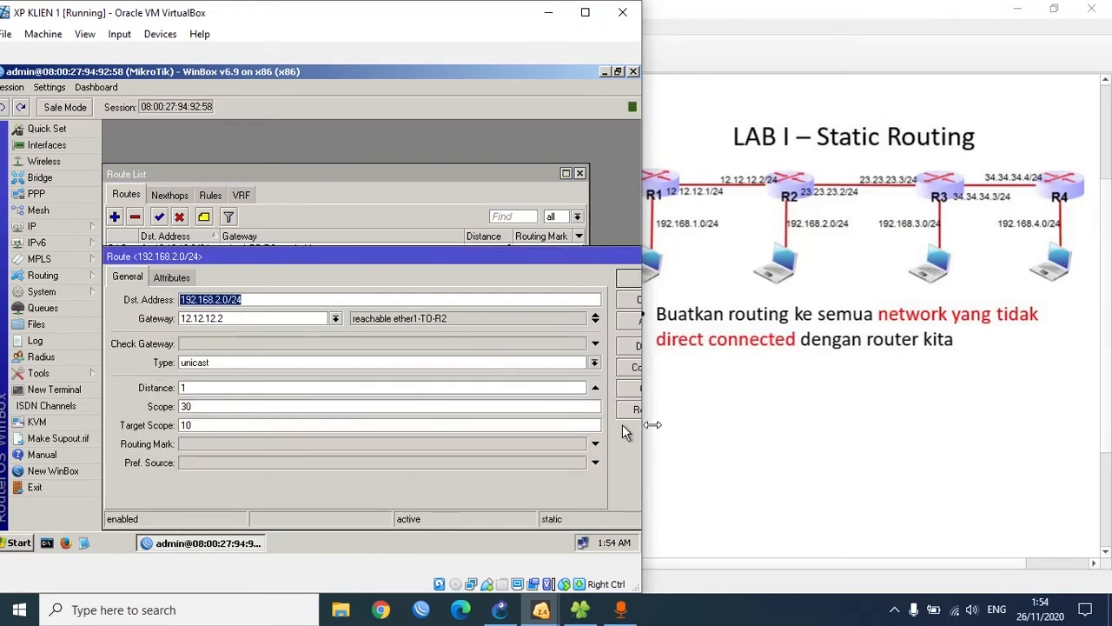
left_click(630, 387)
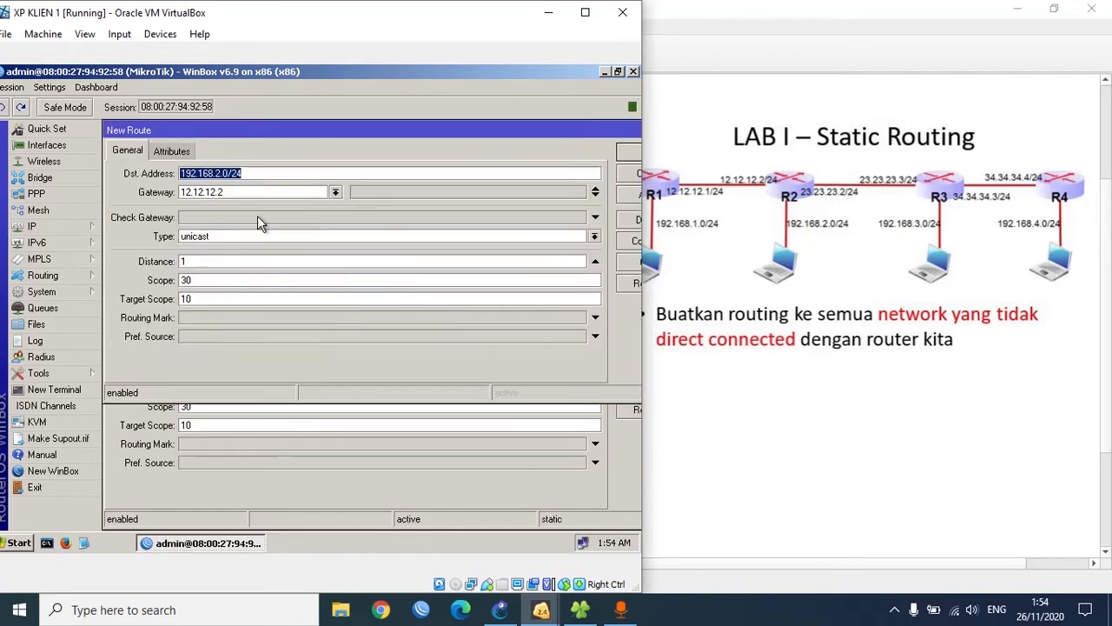
left_click(223, 174)
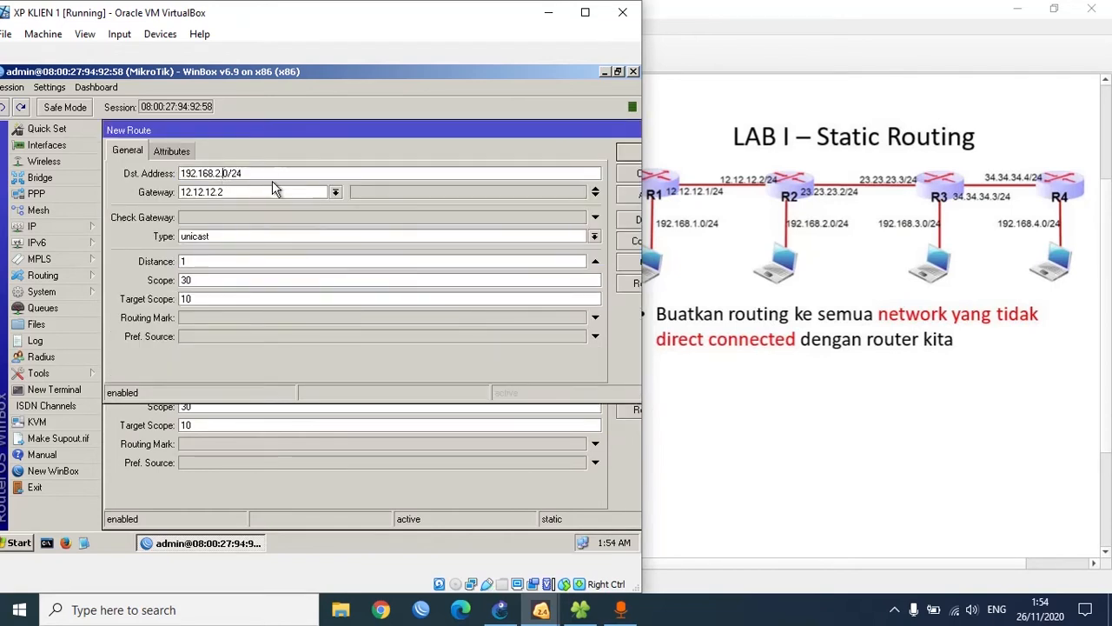
key("BackSpace")
type("3")
left_click(632, 198)
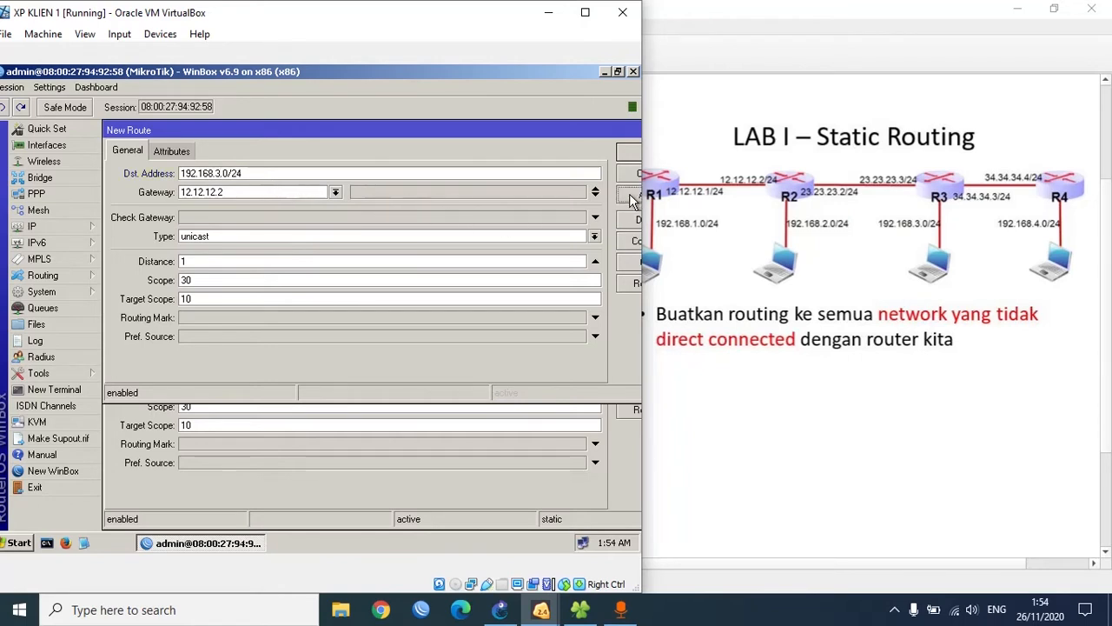
- Copy the 192.168.3.0/24 route, apply the copy with destination address 192.168.4.0/24 and close its dialog
left_click(633, 261)
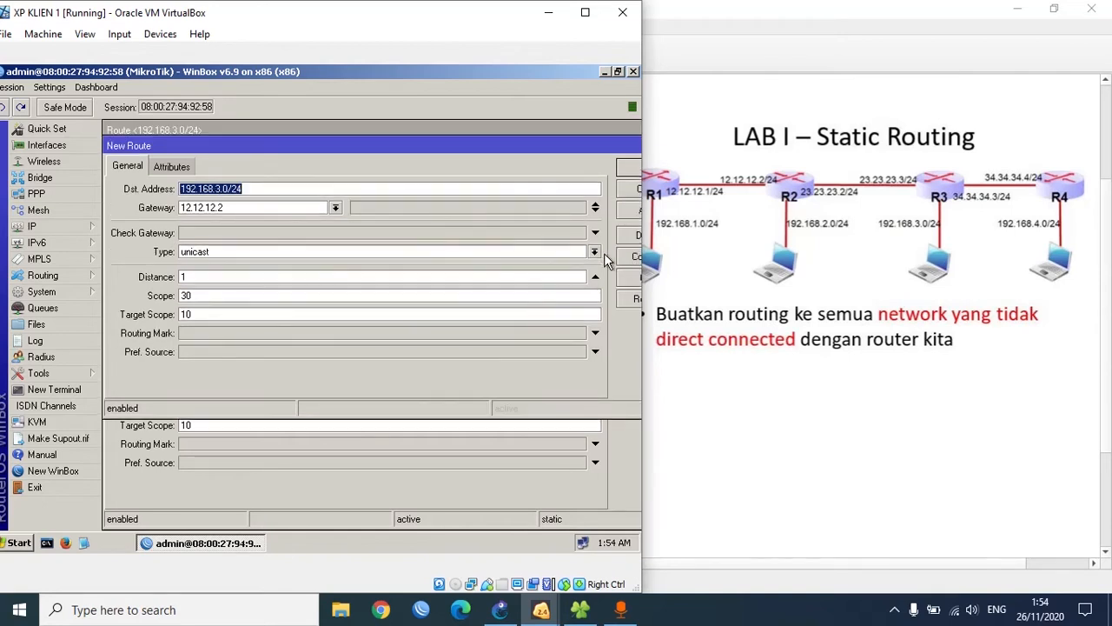
left_click(223, 190)
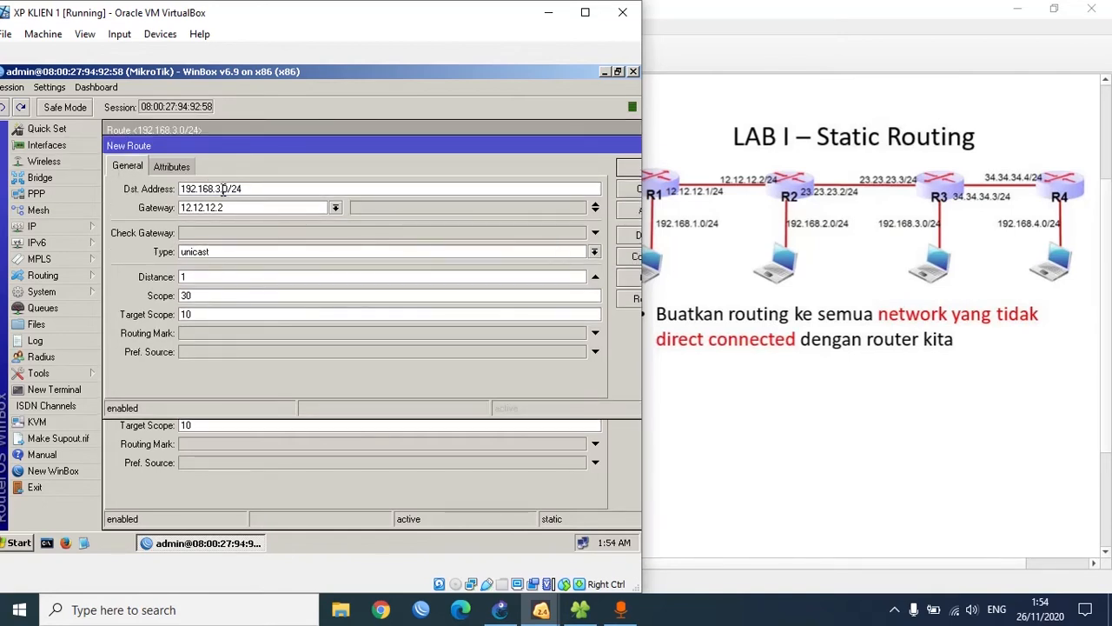
left_click_drag(223, 189, 251, 182)
key("Left")
key("Left")
key("BackSpace")
type("4")
left_click(623, 208)
left_click(623, 170)
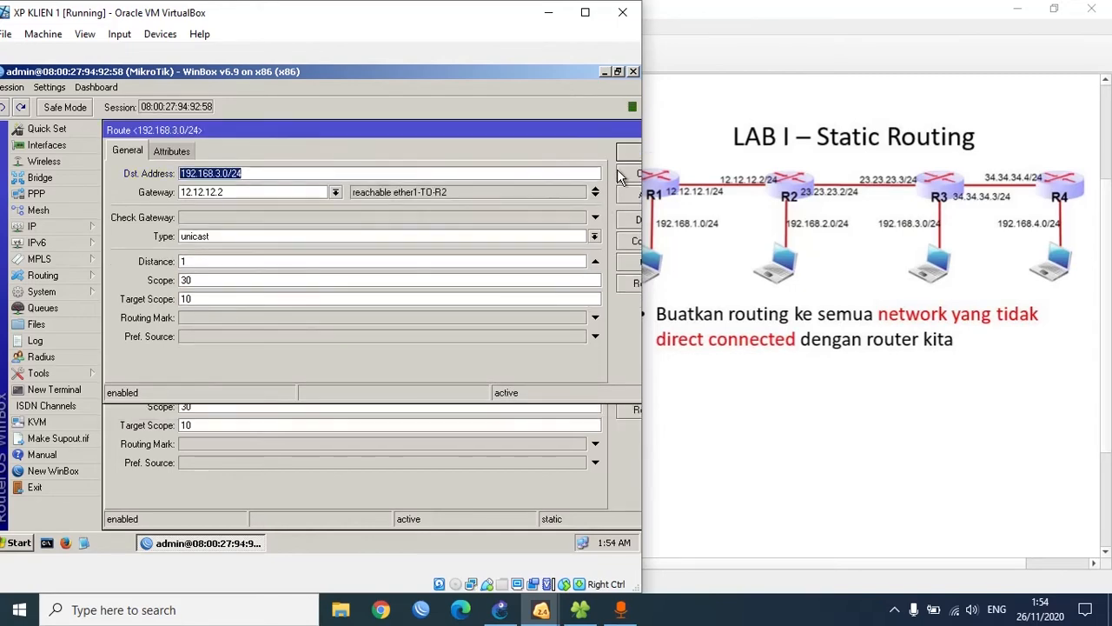
- Close the remaining route dialogs, review R1's static routes in the route list and close the list
left_click(622, 156)
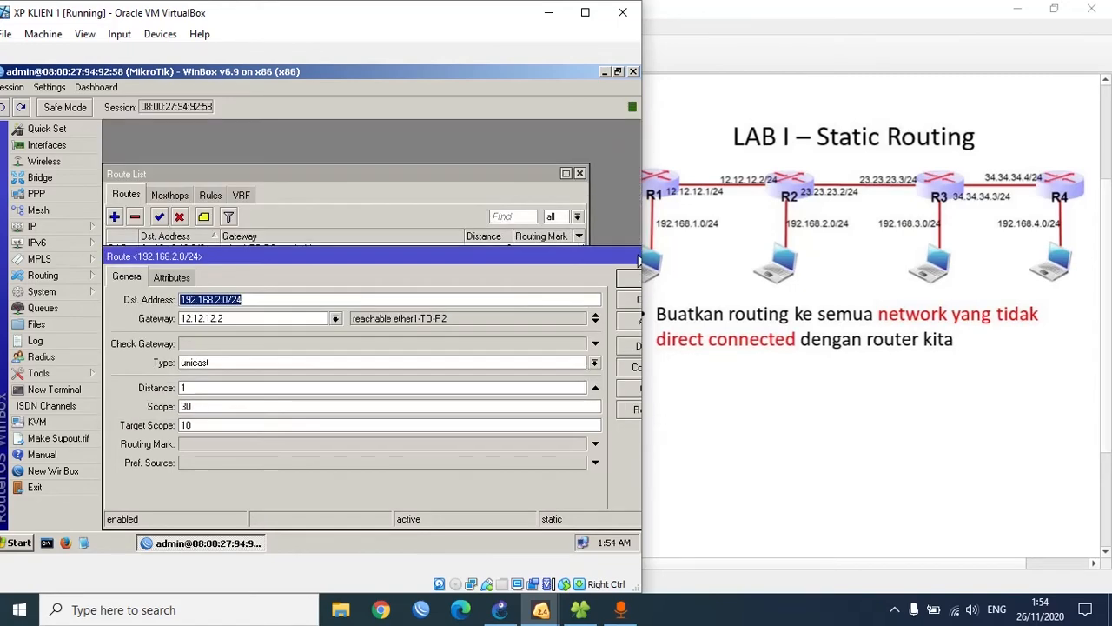
left_click(631, 278)
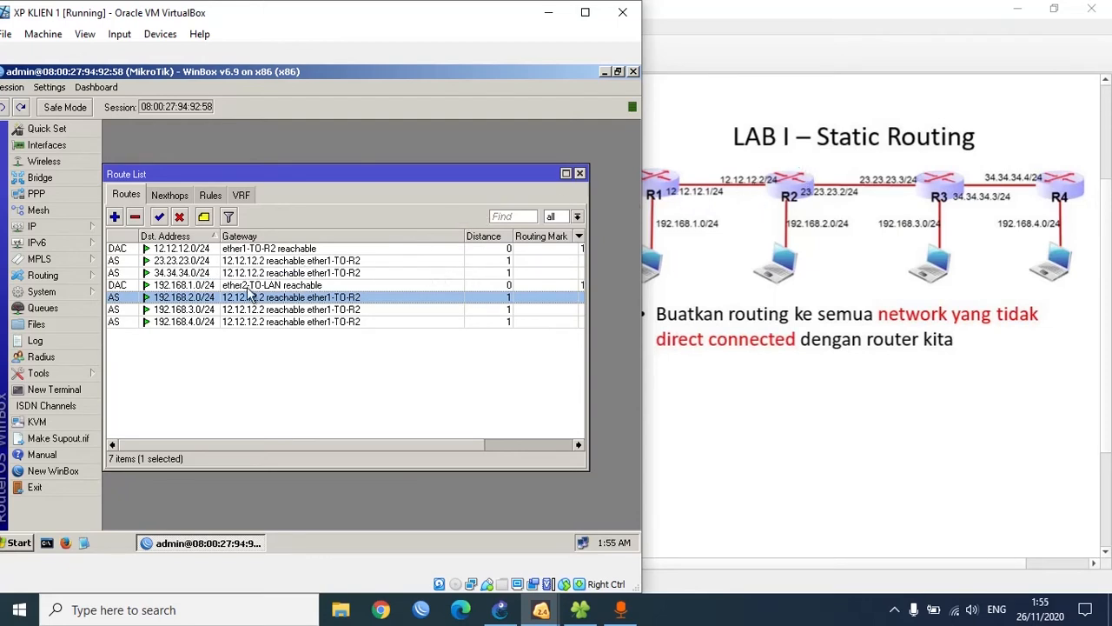
left_click(199, 263)
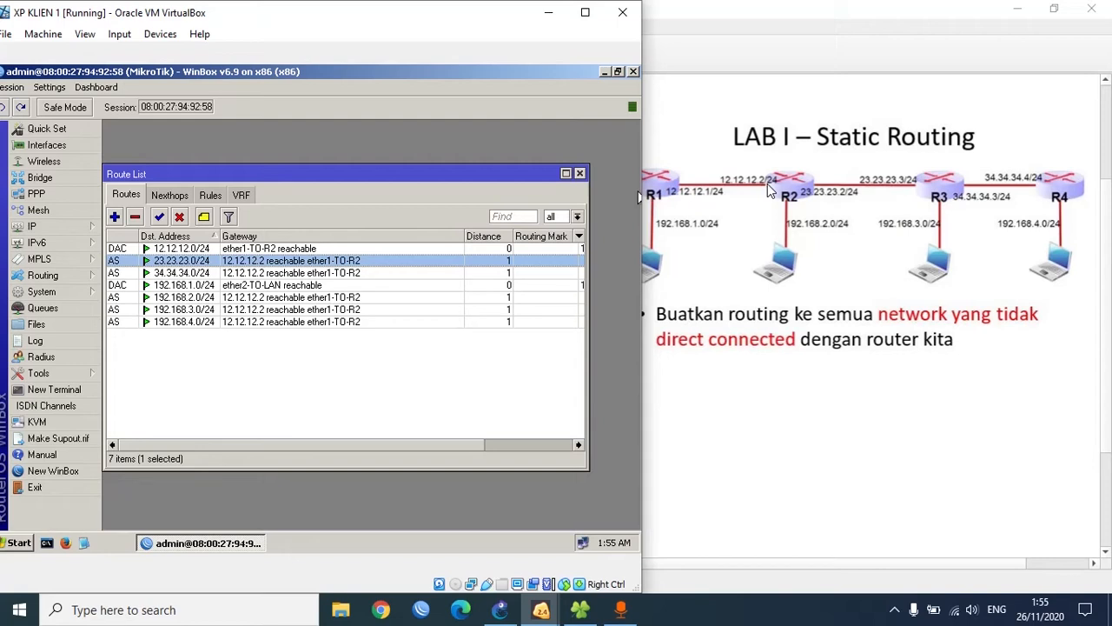
left_click(195, 276)
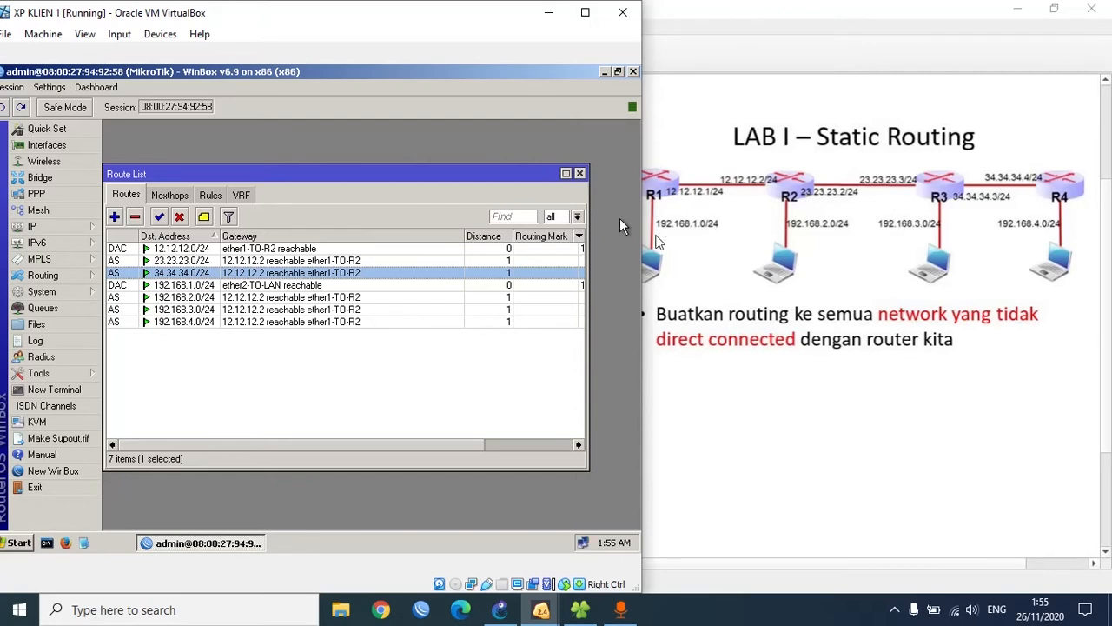
left_click(256, 300)
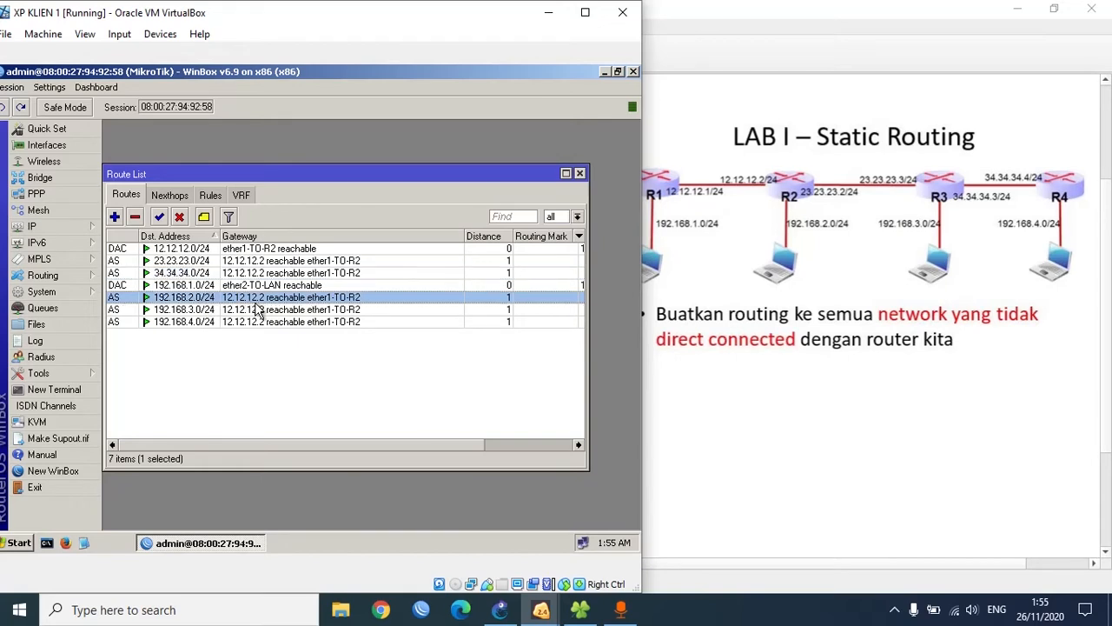
left_click(201, 311)
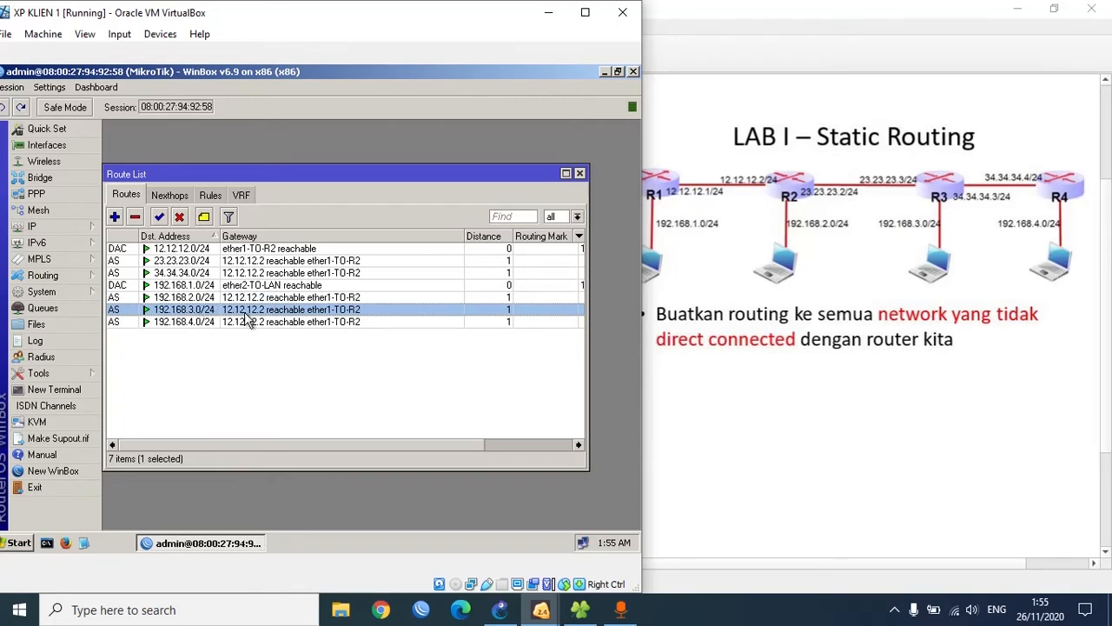
left_click(207, 324)
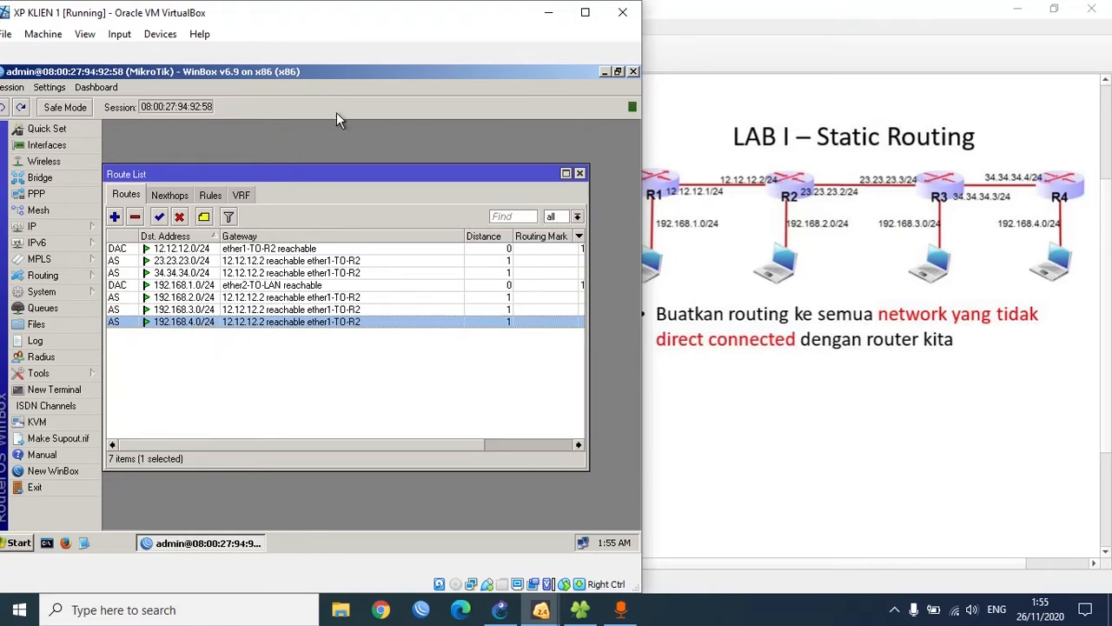
left_click(580, 174)
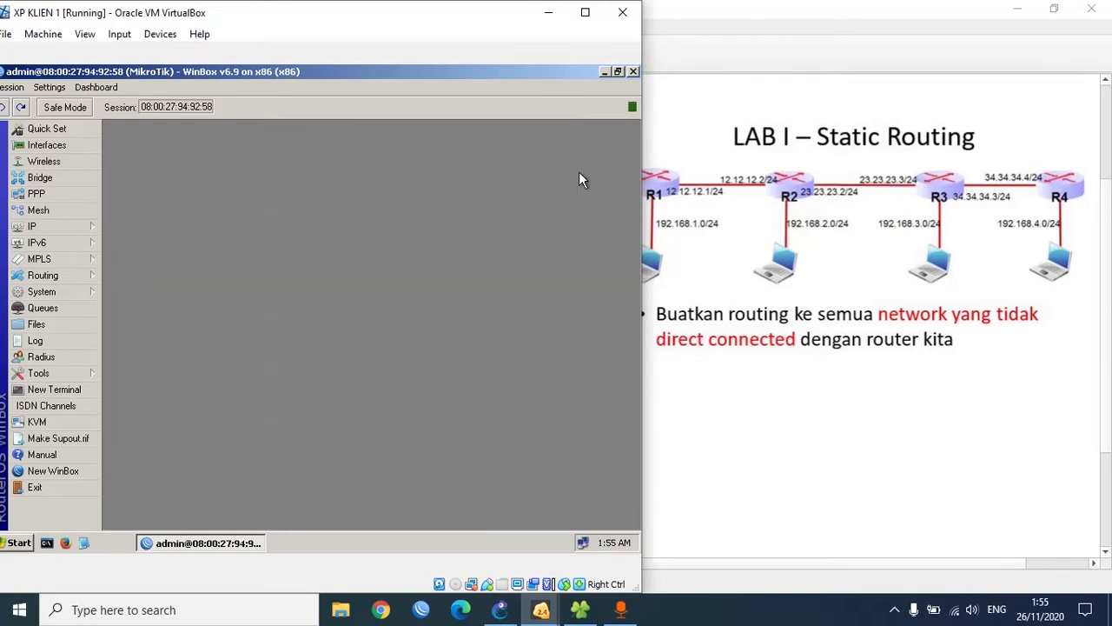
- Switch to the XP KLIEN 2 virtual machine and place its window beside the lab topology diagram
left_click(549, 14)
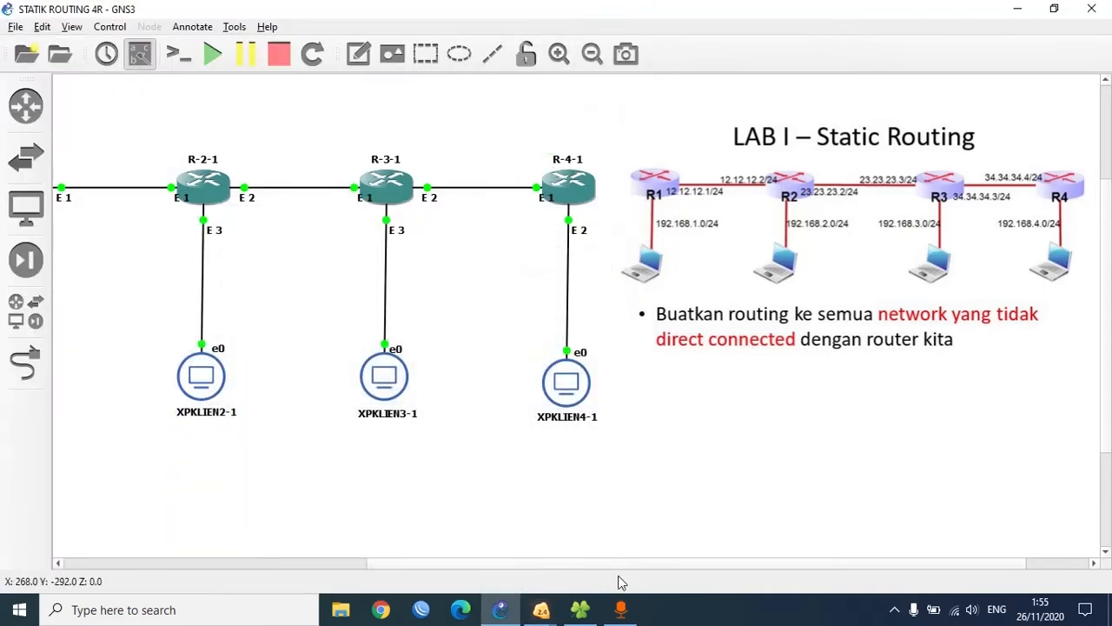
mouse_move(562, 617)
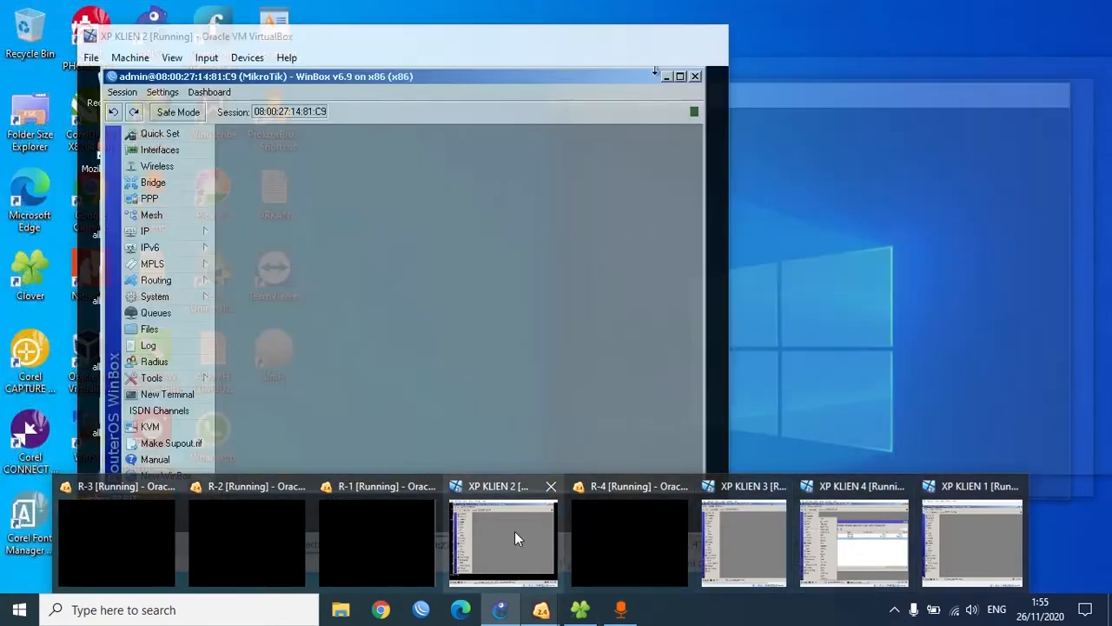
left_click(515, 531)
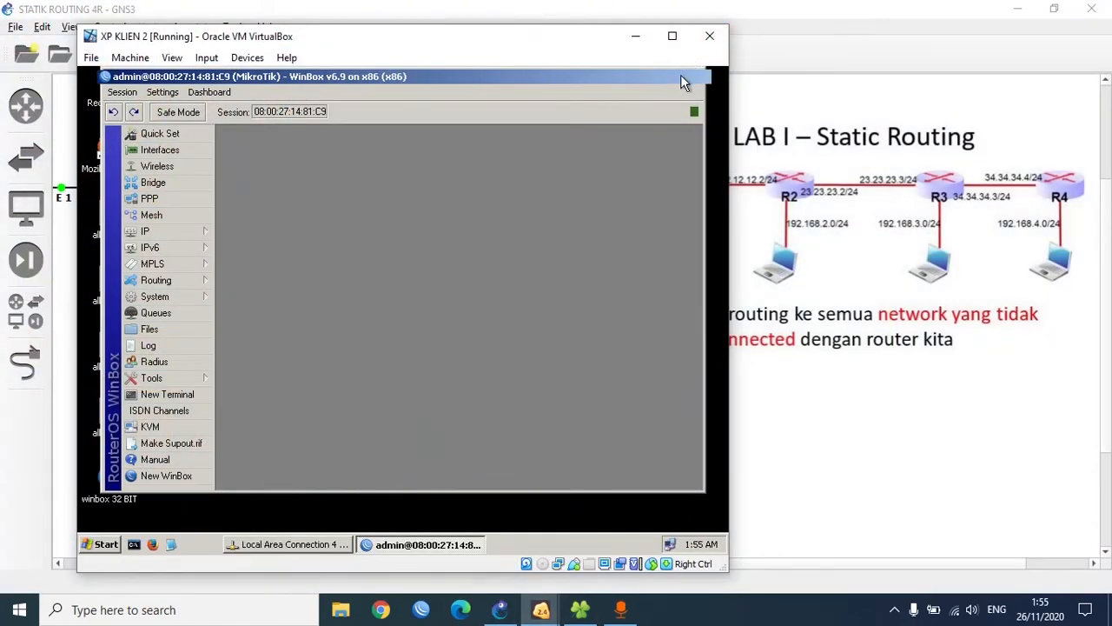
left_click_drag(589, 45, 497, 32)
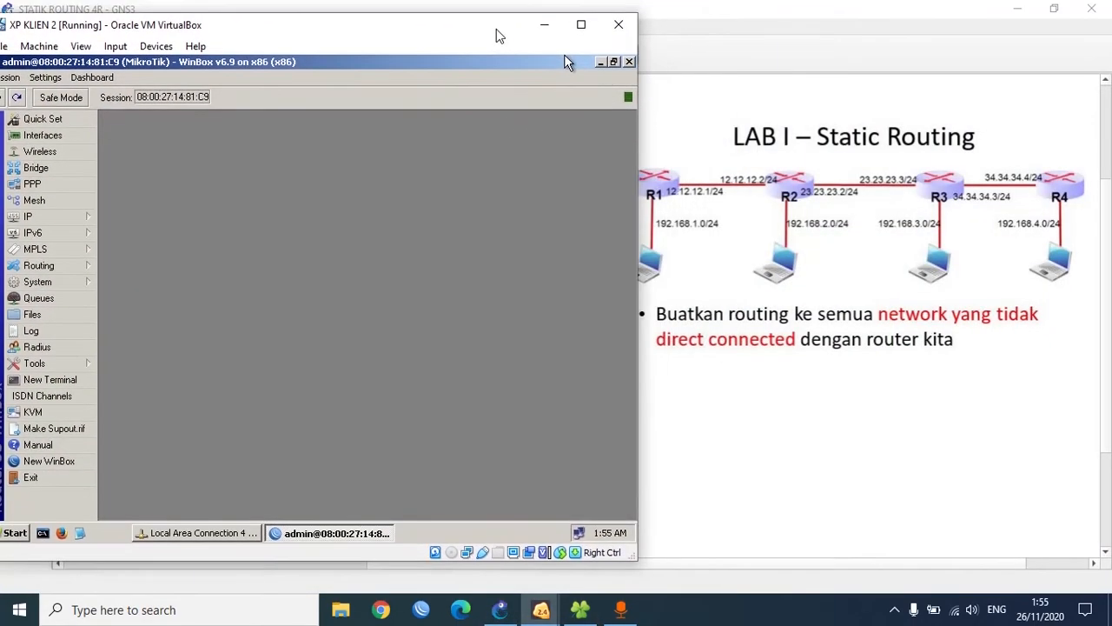
- Rename R2's ether2-TO-R2 interface as ether2-TO-R3 and close the interface list
left_click(80, 137)
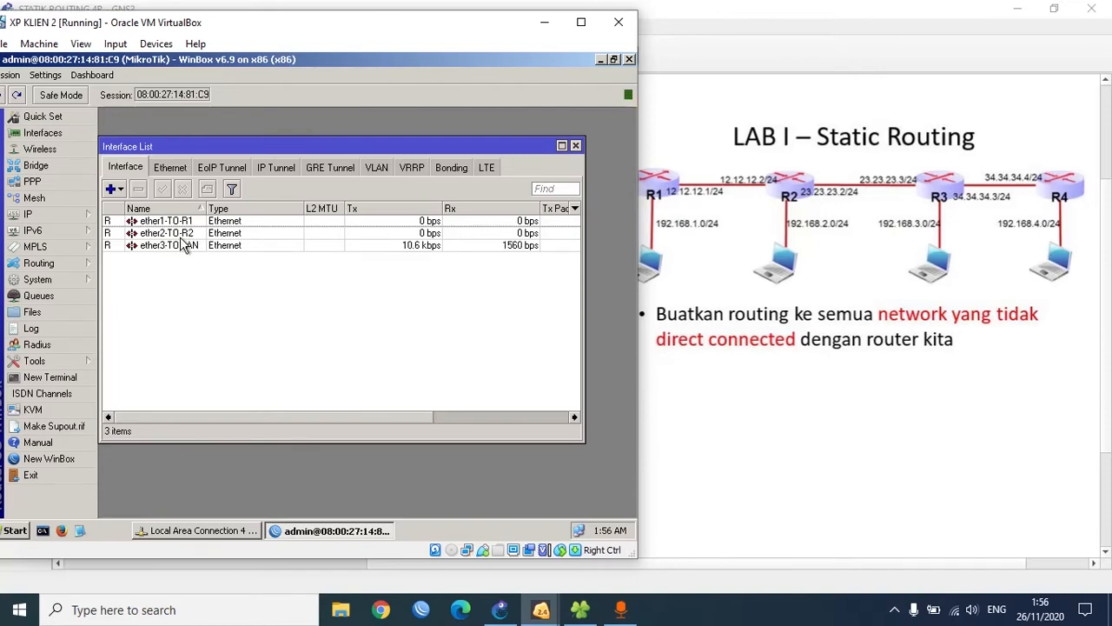
left_click(181, 233)
double_click(182, 233)
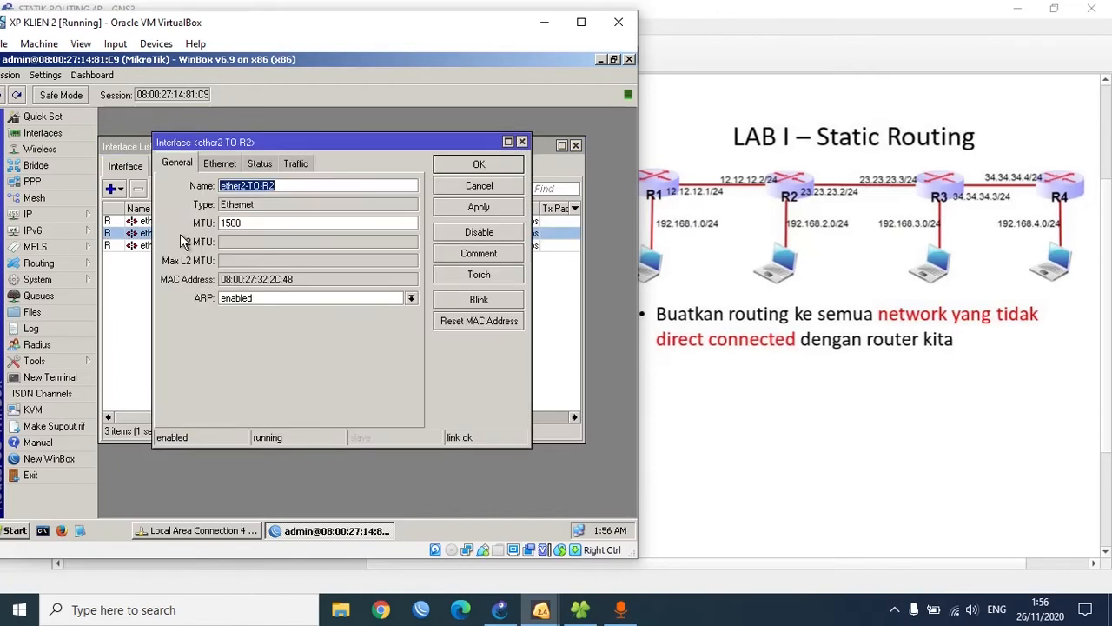
left_click(286, 186)
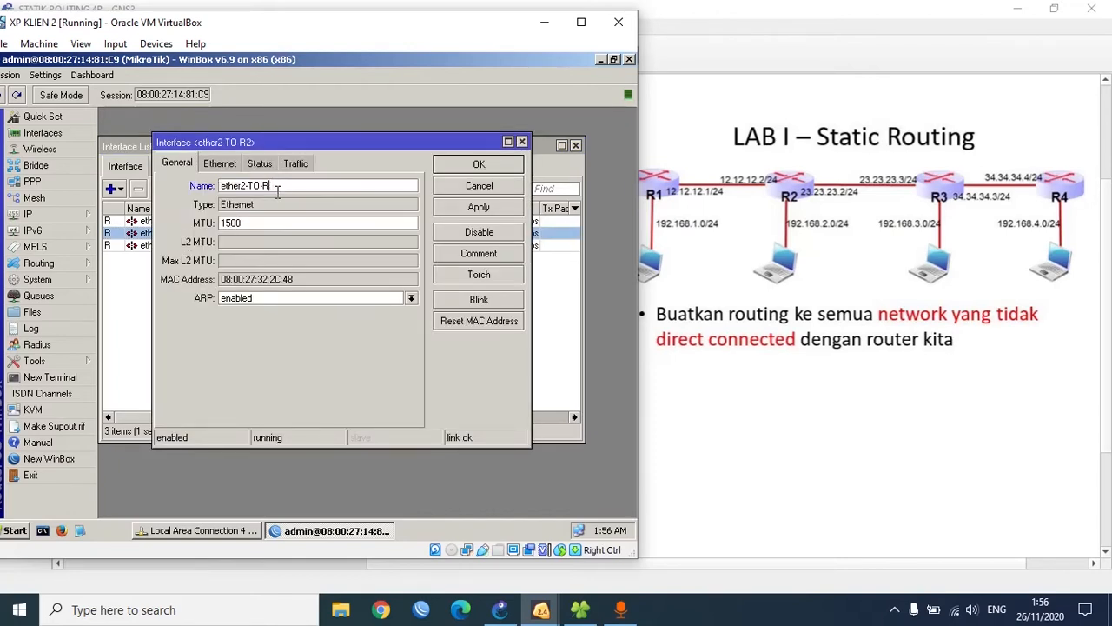
type("3")
key("Return")
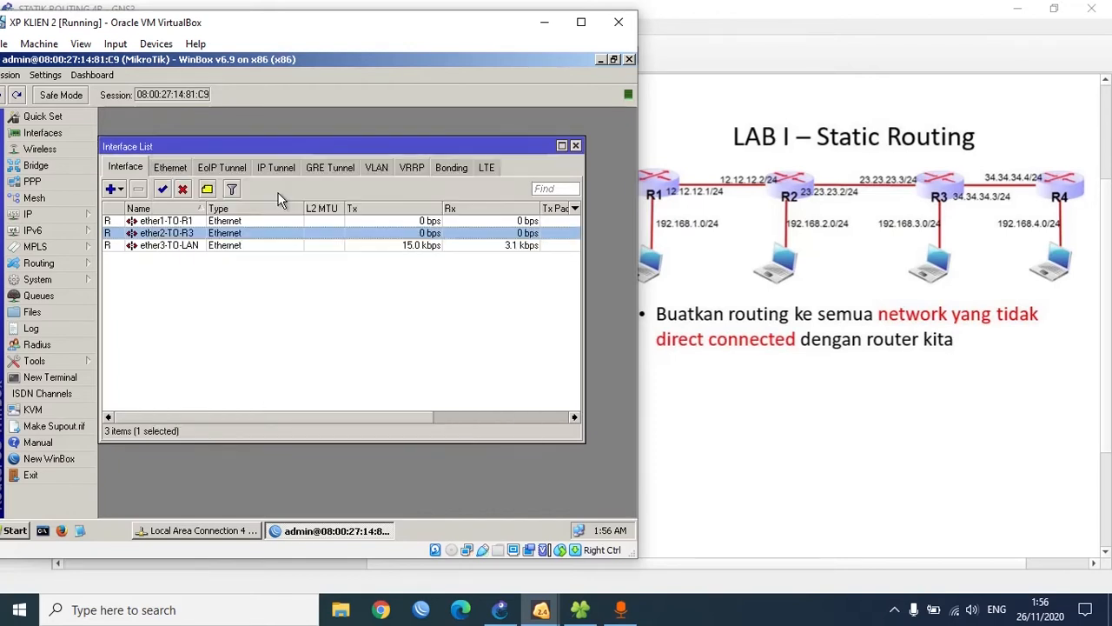
left_click(575, 146)
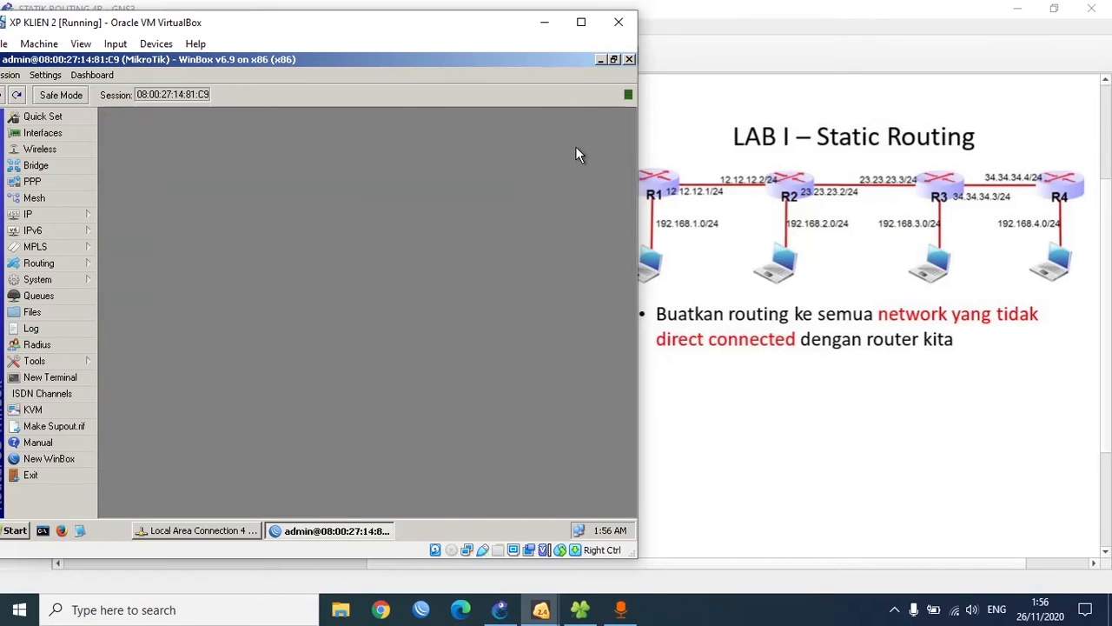
- Check the IP addresses assigned to R2's interfaces and close the address list
left_click(55, 214)
left_click(139, 179)
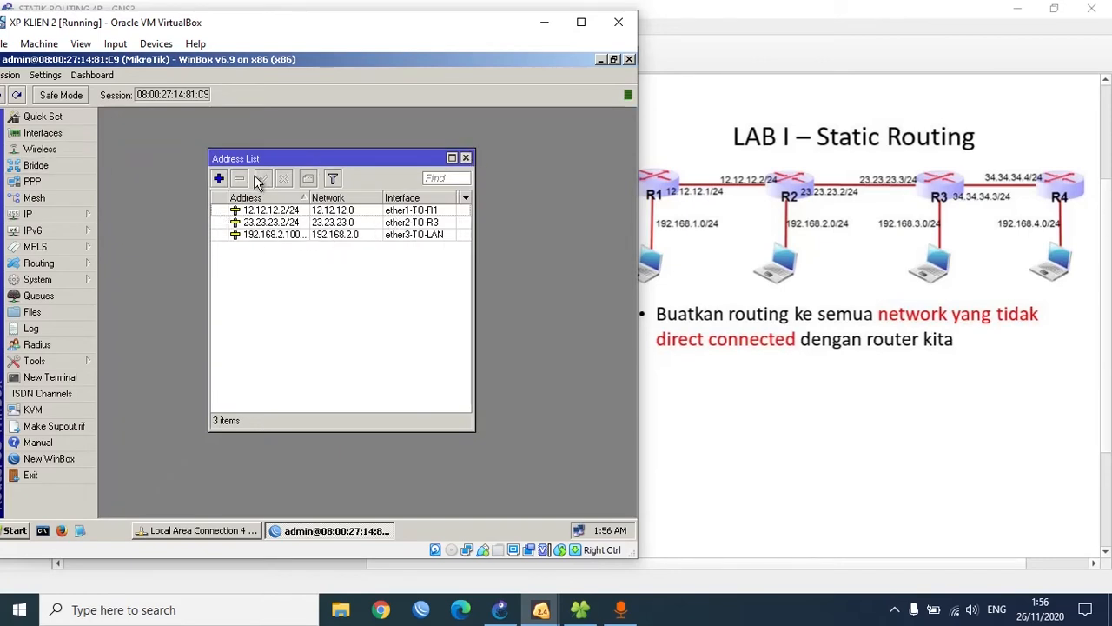
key("Escape")
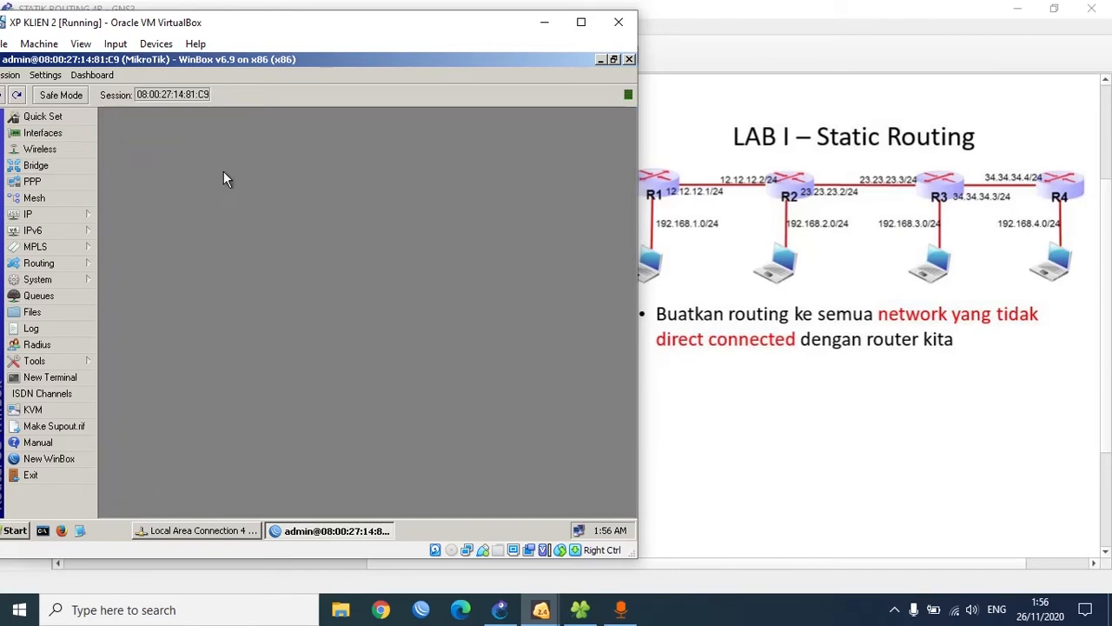
- Open R2's route list maximized and add a static route to 192.168.1.0/24 via gateway 12.12.12.1
left_click(89, 211)
left_click(172, 363)
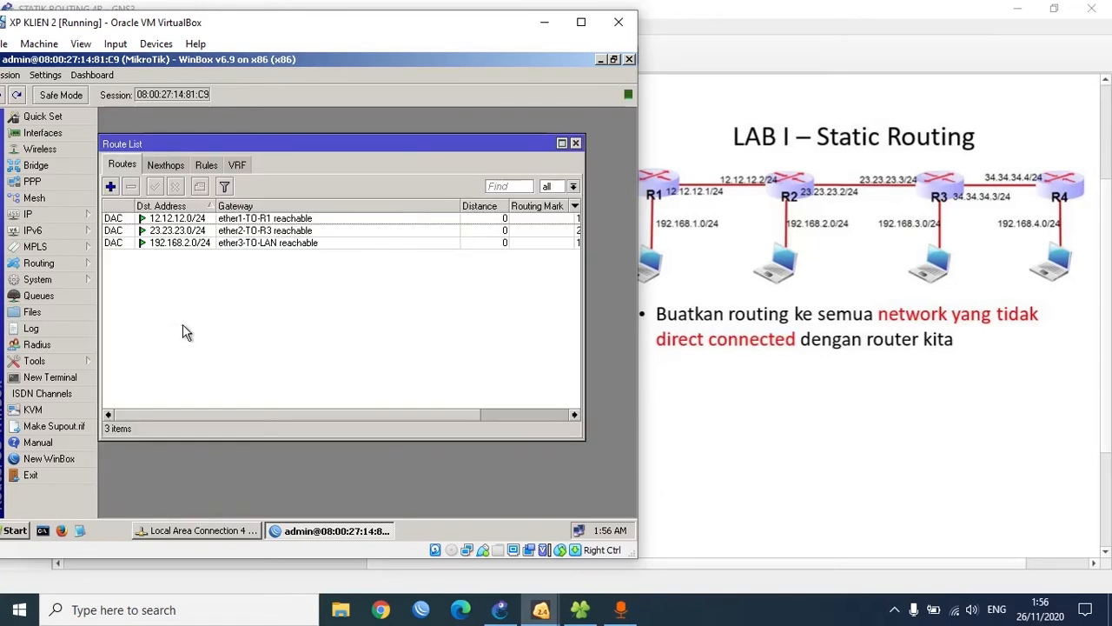
double_click(178, 146)
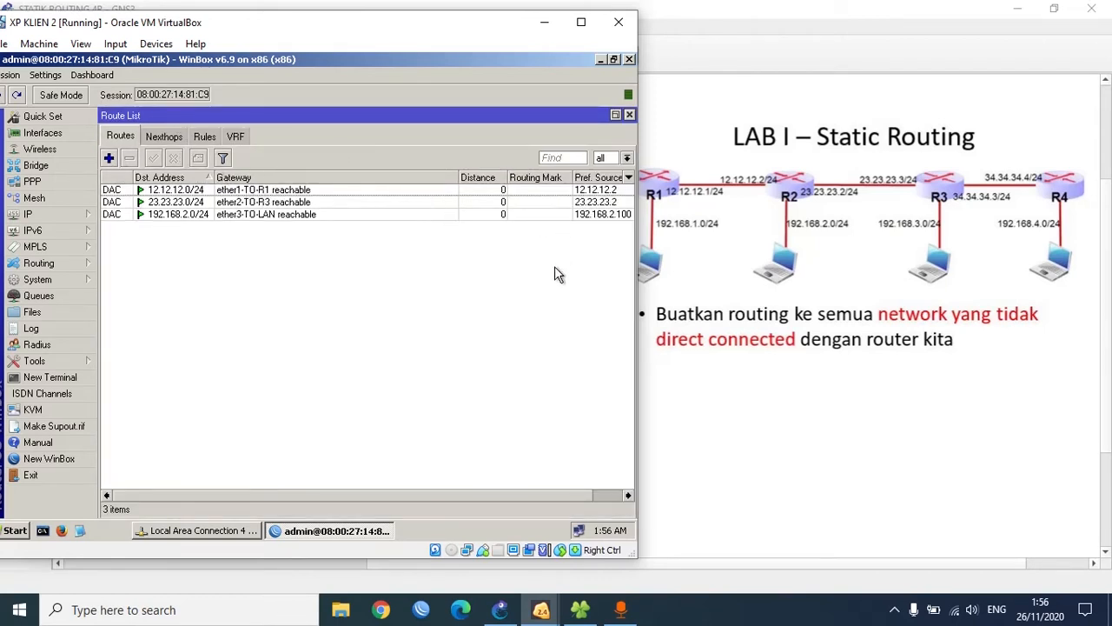
left_click(108, 157)
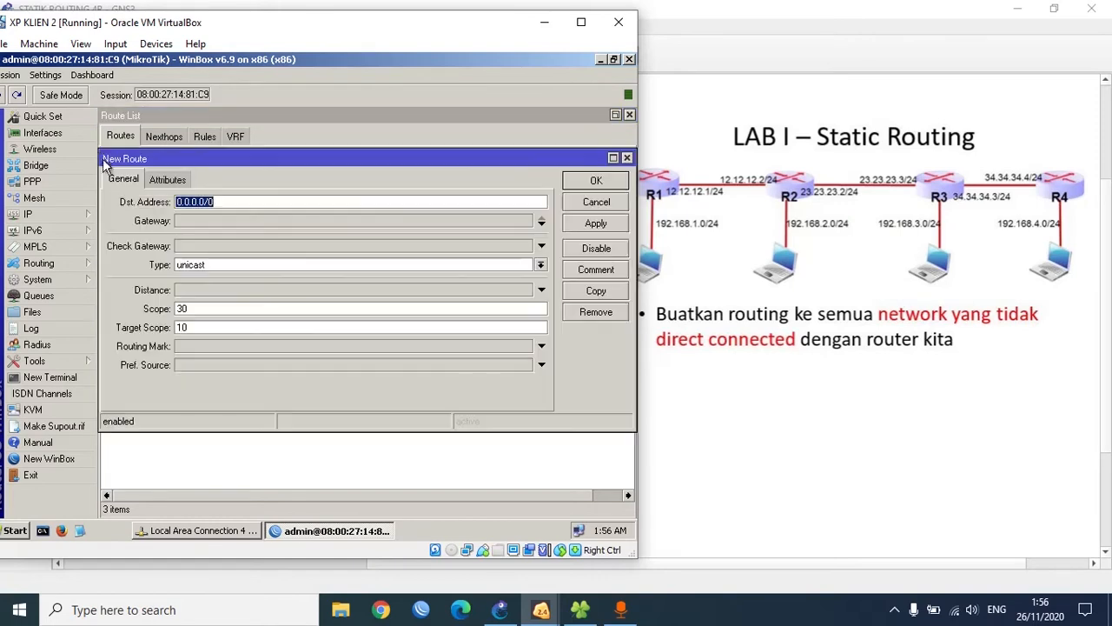
left_click(236, 219)
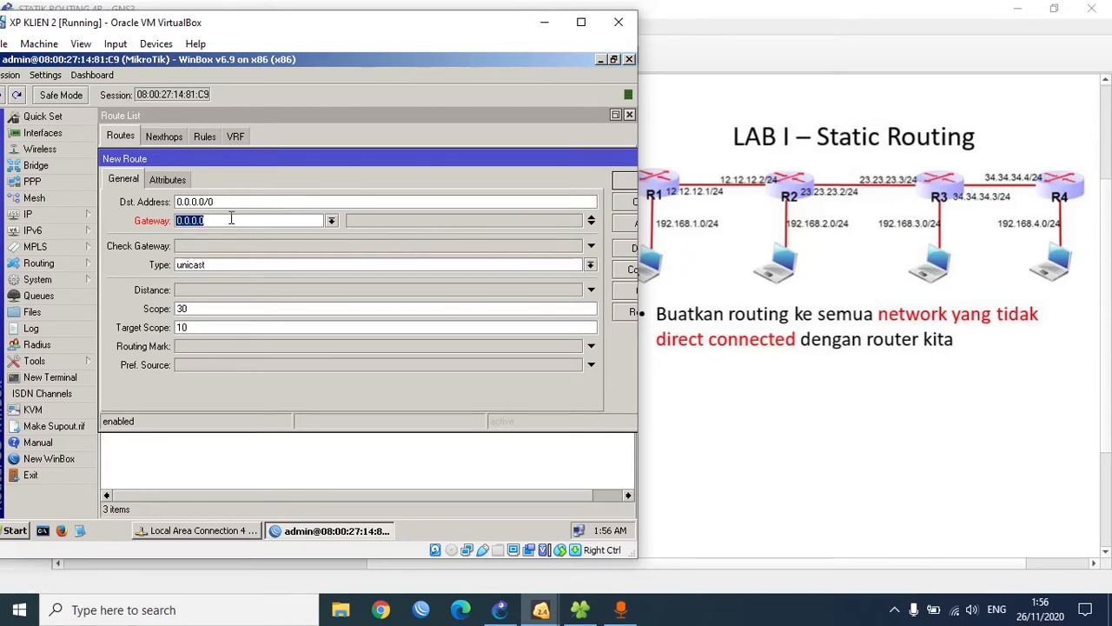
type("12.12.12.1")
double_click(231, 202)
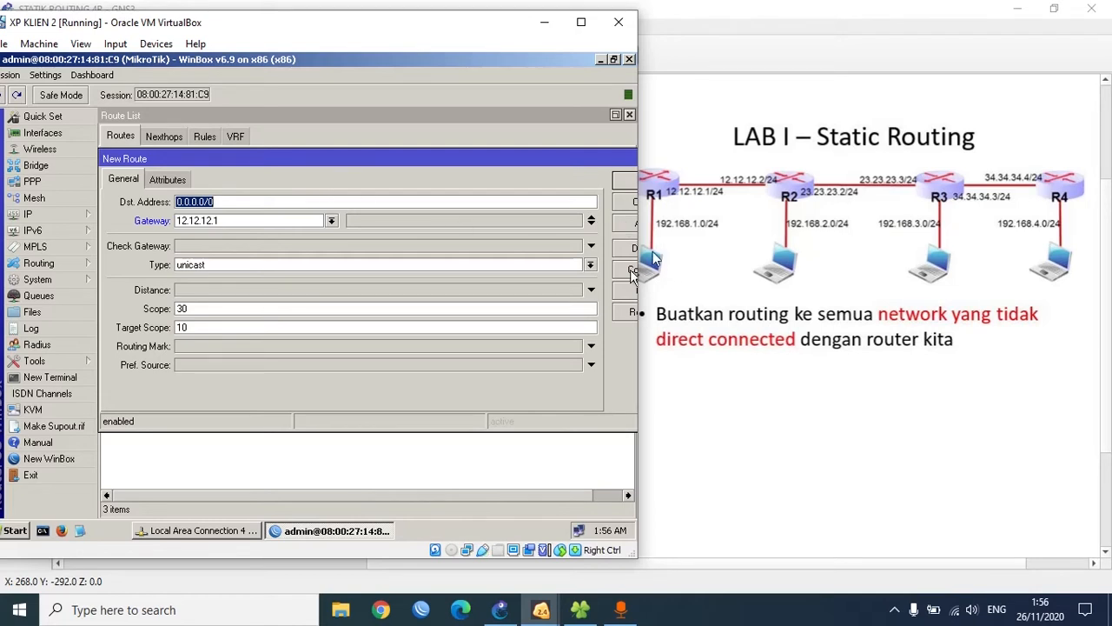
type("1")
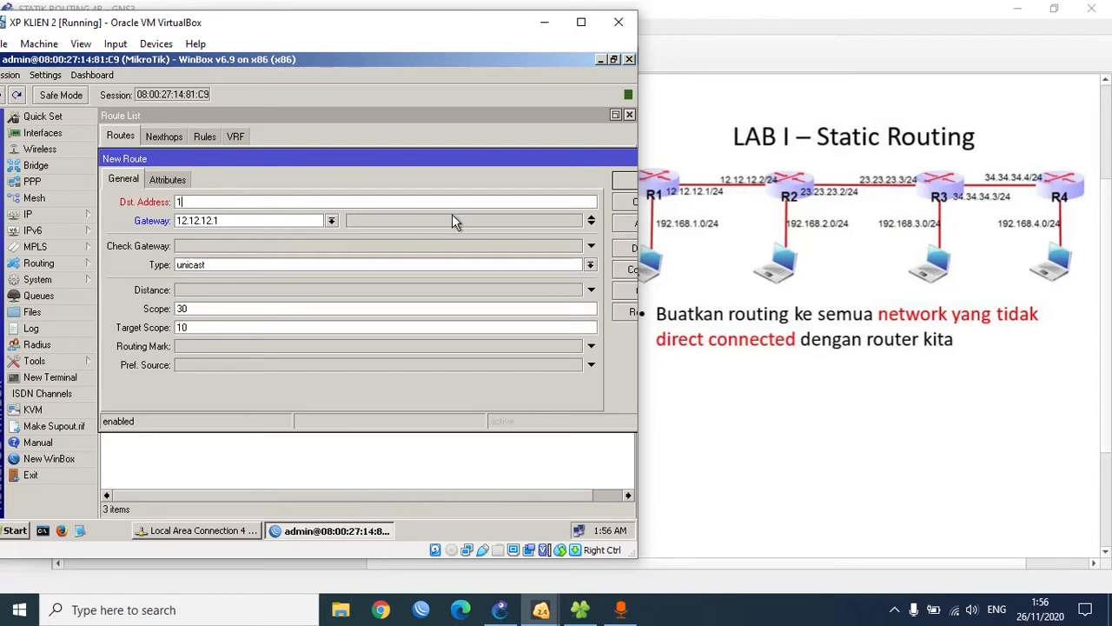
type("92.168.1.0/24")
key("Return")
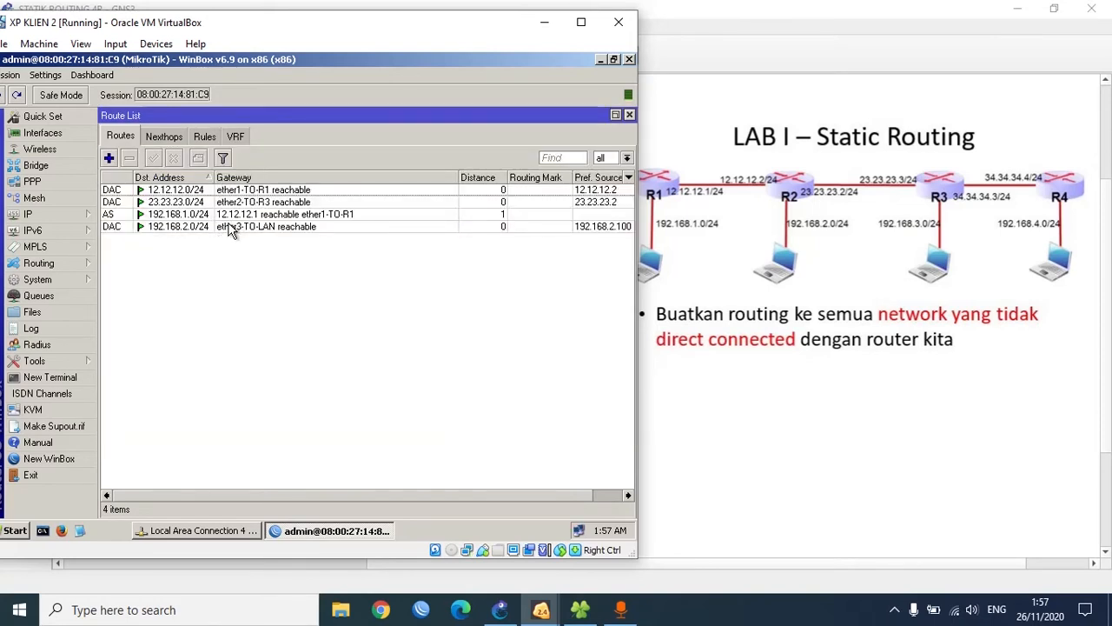
- Add a static route on R2 to destination 192.168.3.0/24 via gateway 23.23.23.3
left_click(109, 158)
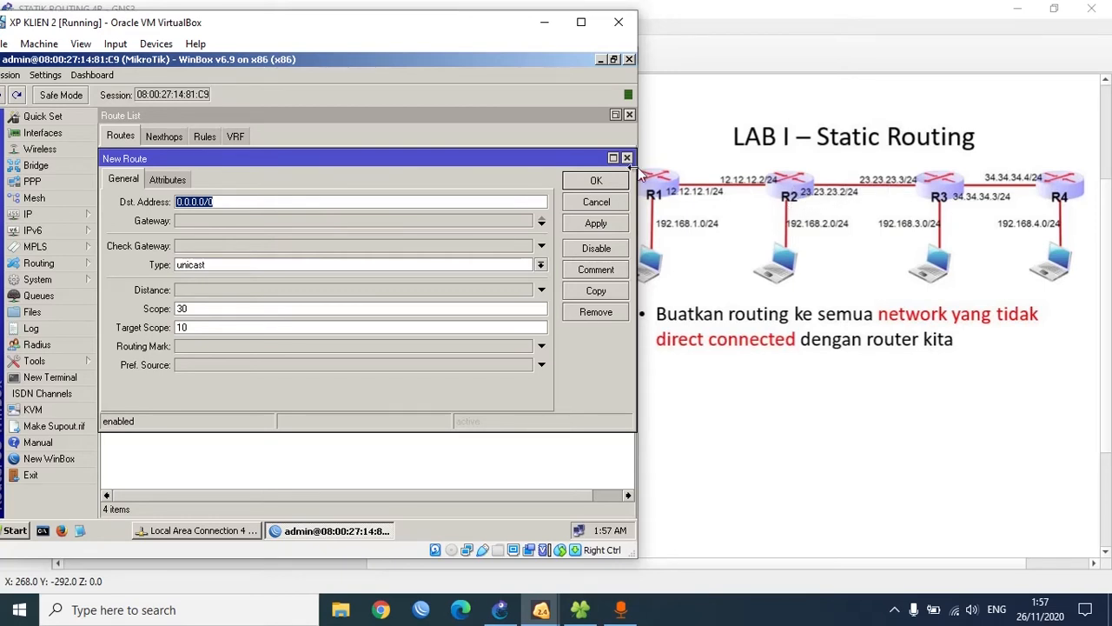
left_click(313, 220)
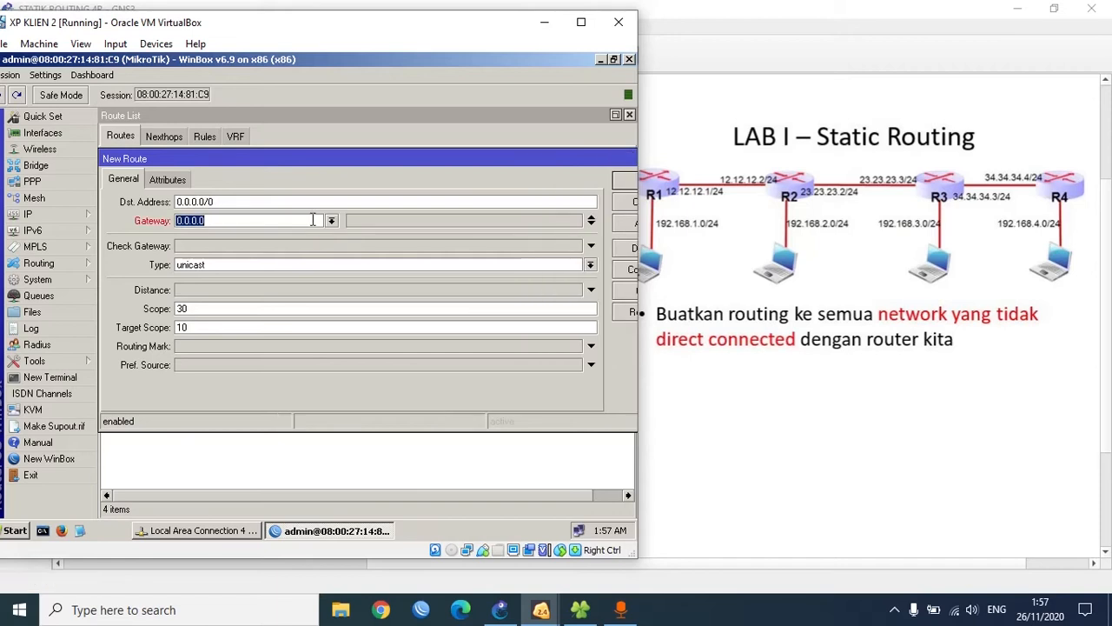
type("23.23.23")
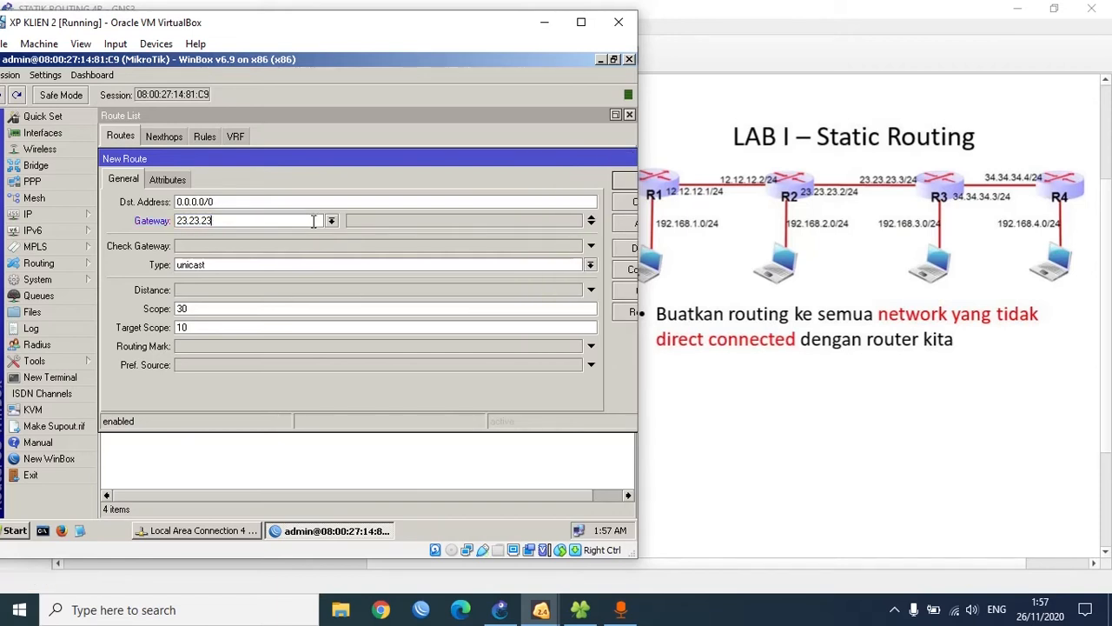
type(".3")
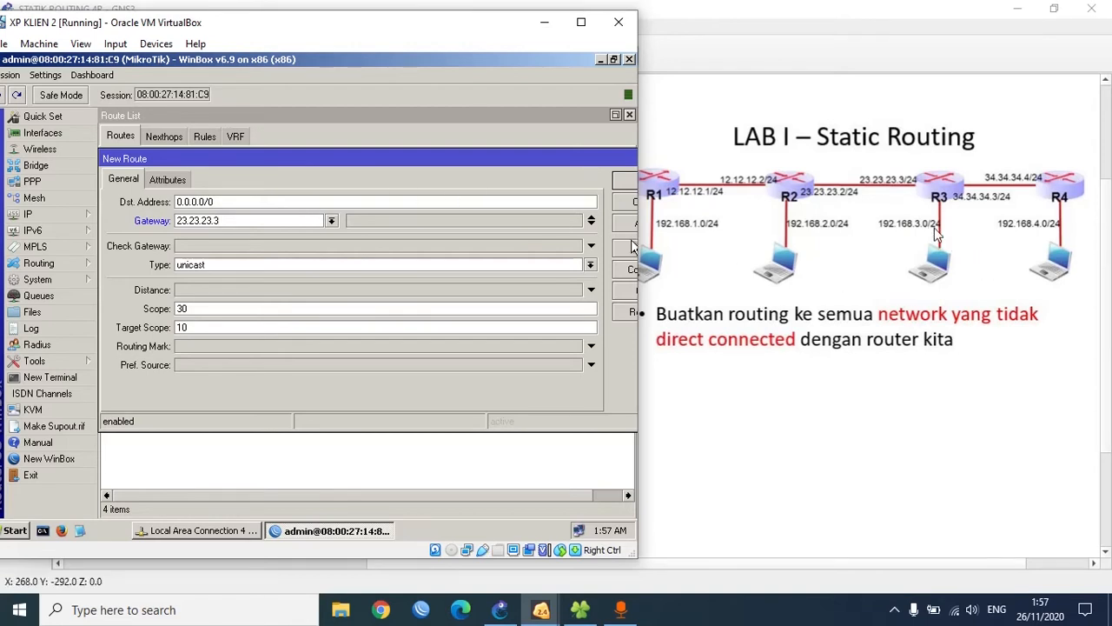
double_click(311, 204)
type("192")
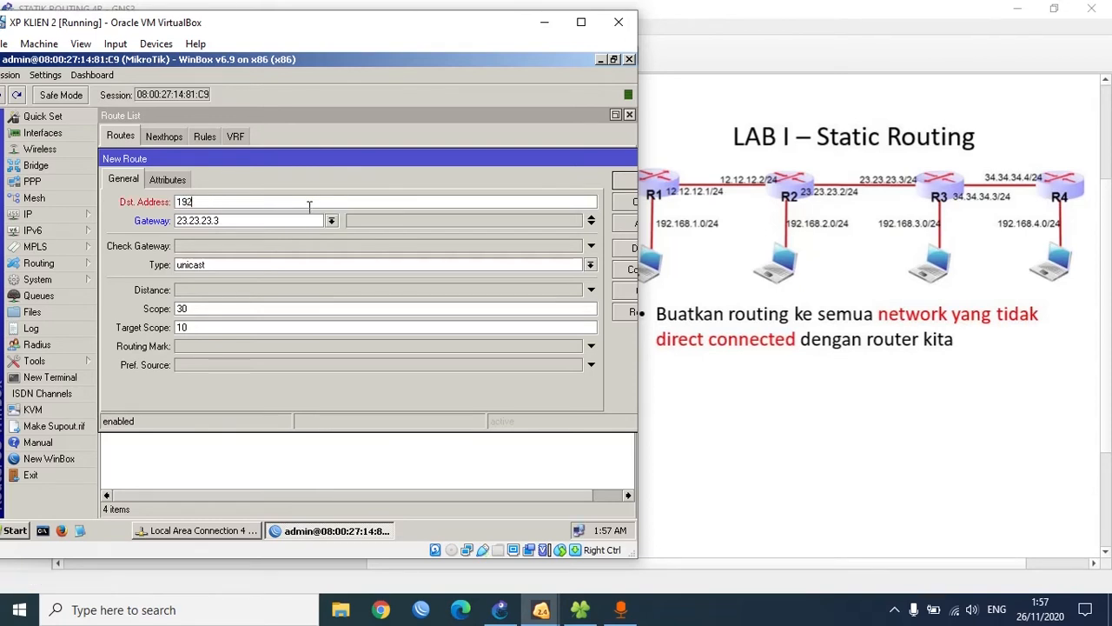
type(".168.3.0/24")
key("Return")
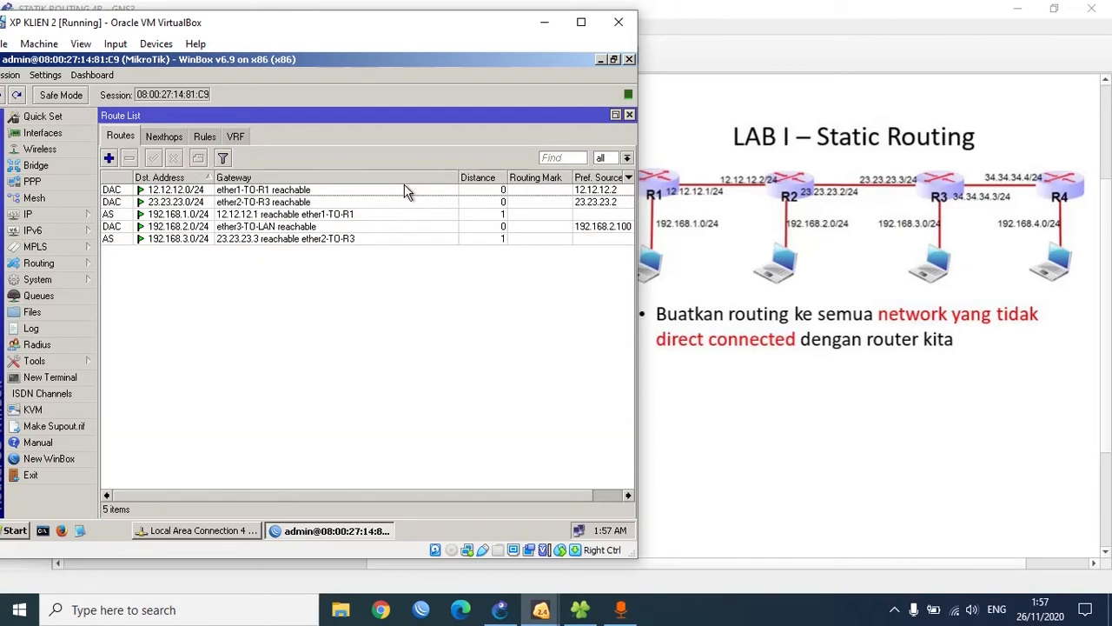
- Add a static route on R2 to destination 34.34.34.0/24 via gateway 23.23.23.3 and apply it
left_click(281, 240)
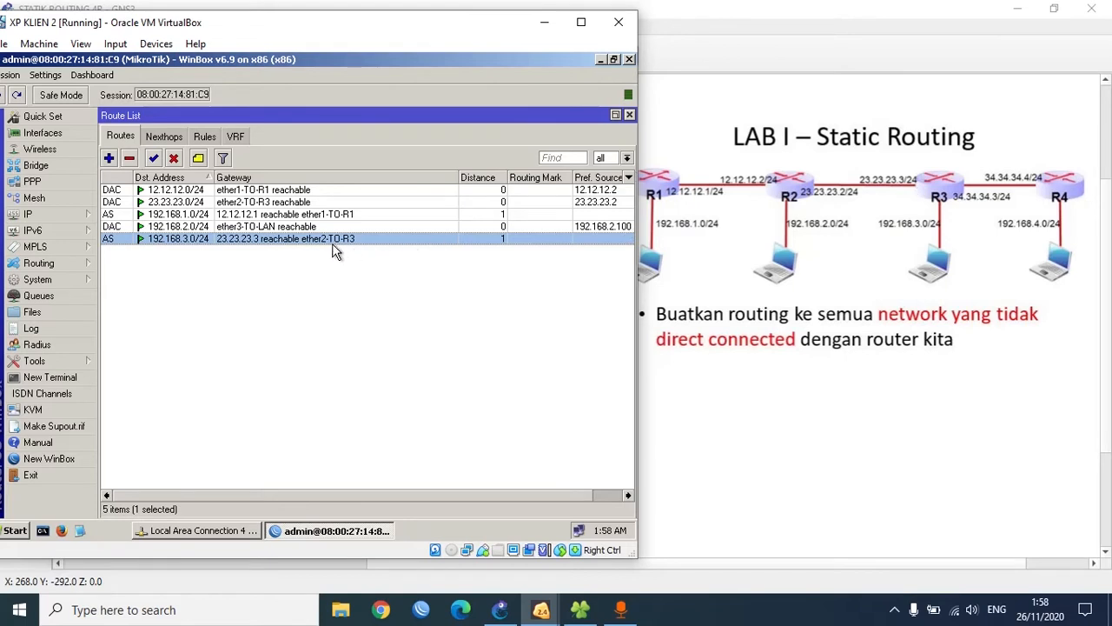
left_click(109, 158)
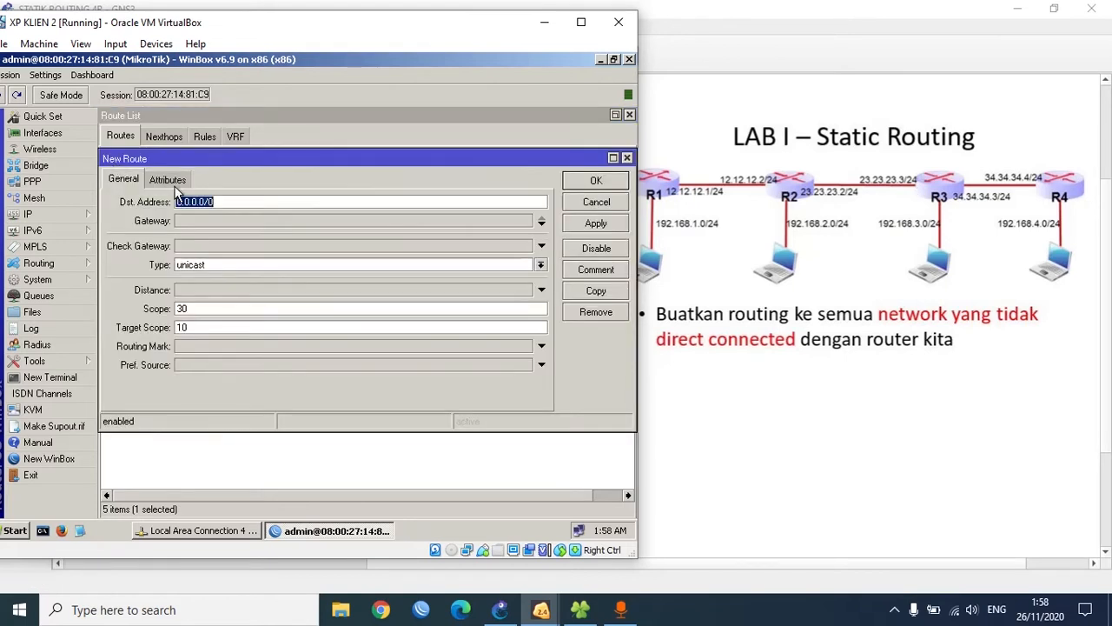
left_click(204, 222)
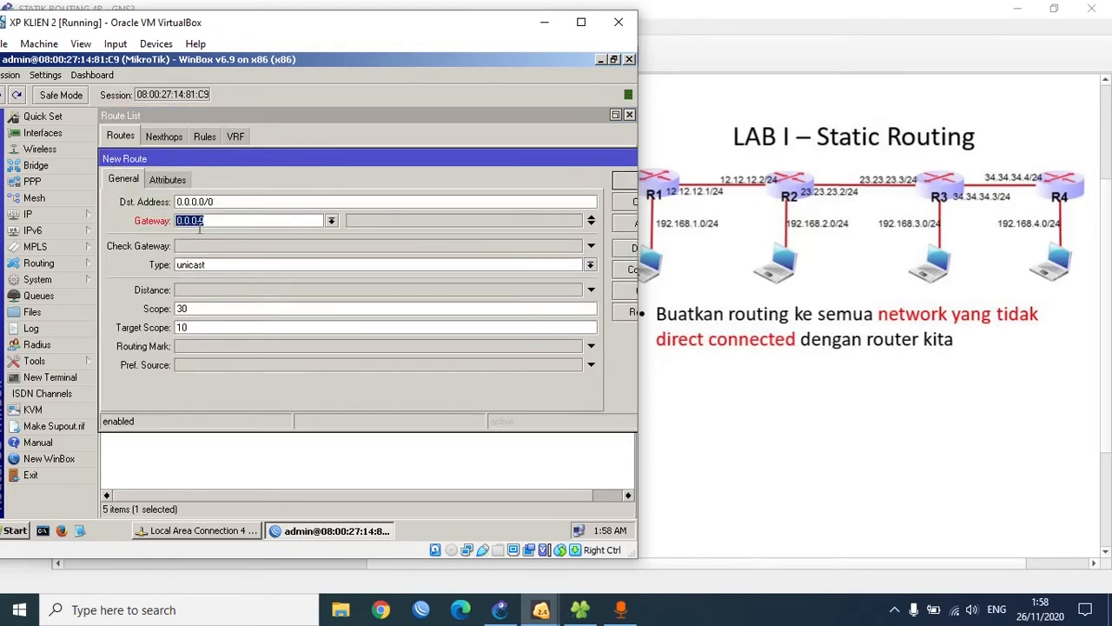
type("23.23.23.3")
left_click(219, 204)
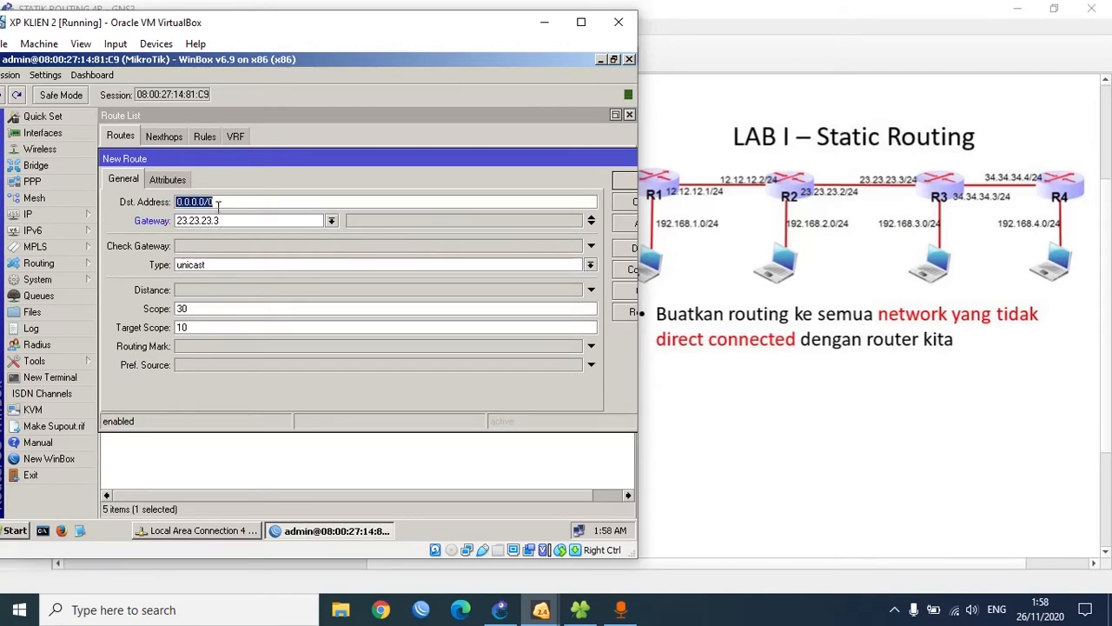
type("34")
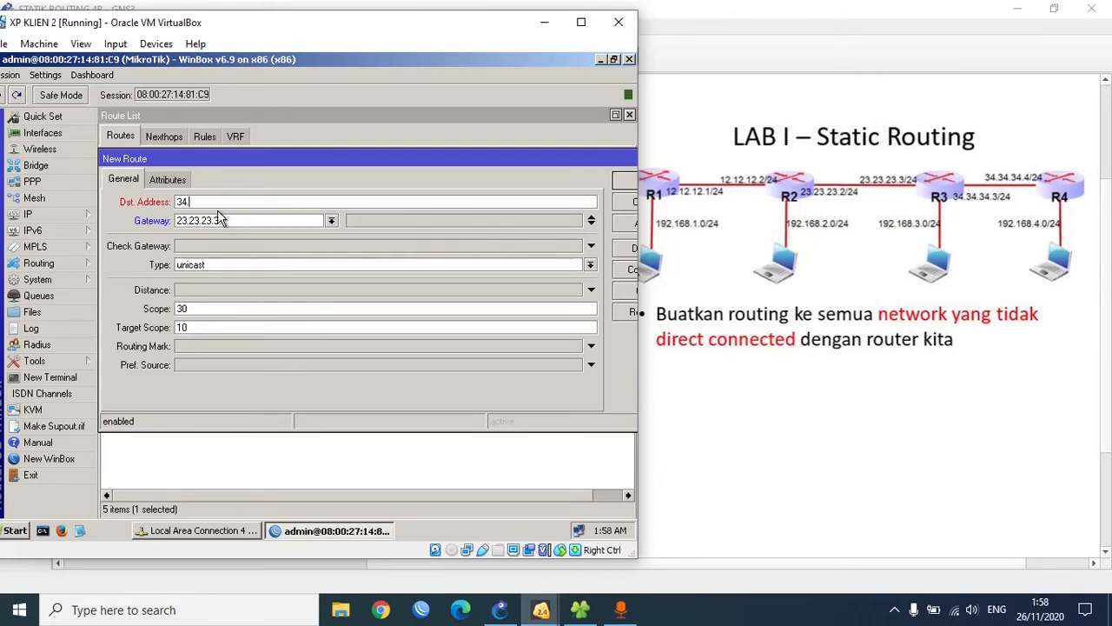
type(".34")
type(".34.0/24")
left_click(624, 228)
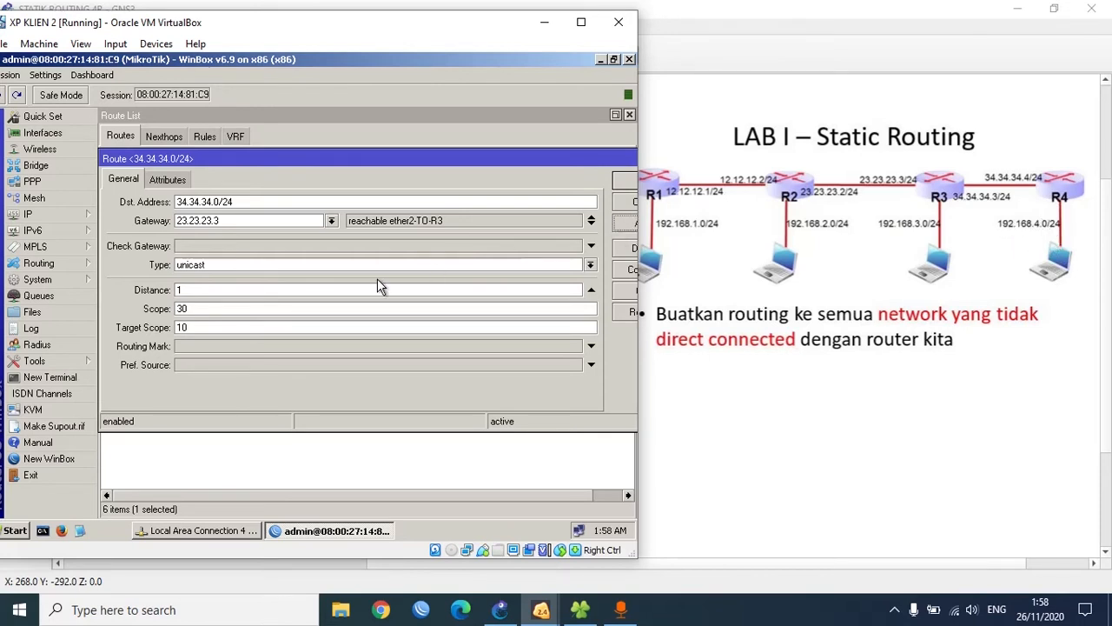
- Copy the 34.34.34.0/24 route, set the copy's destination to 192.168.4.0/24, save it and review R2's static routes
left_click(626, 292)
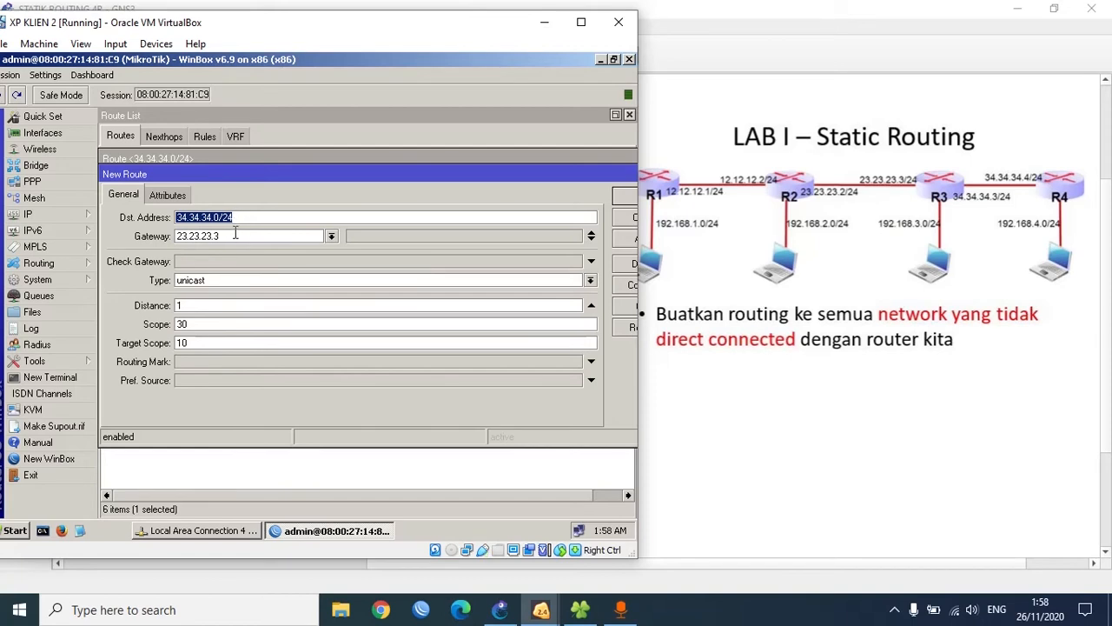
type("192")
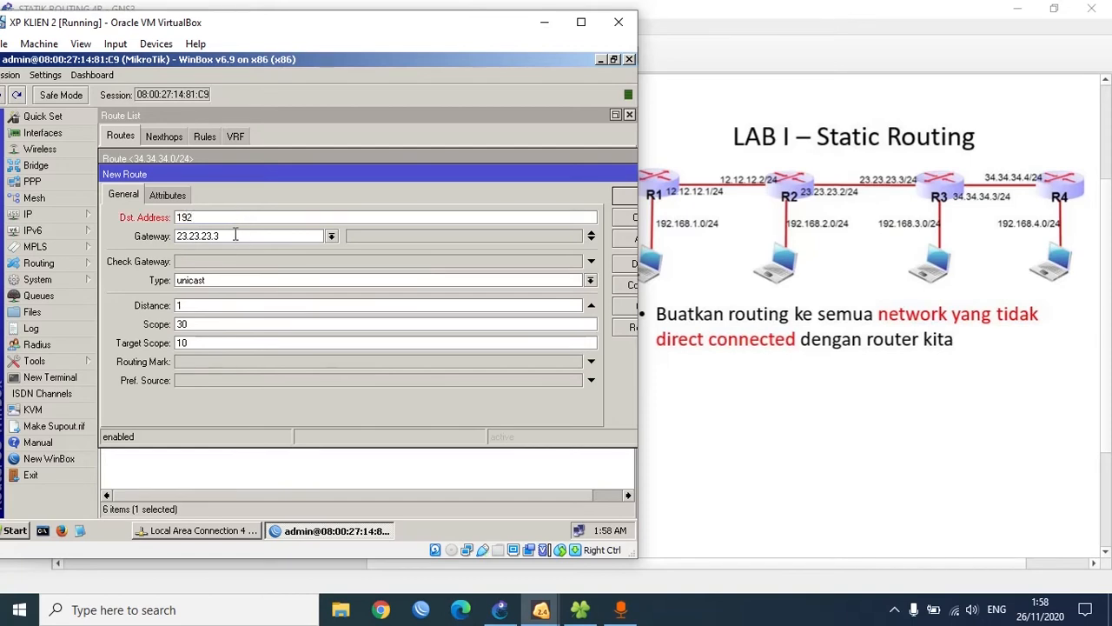
type(".168.4.0/24")
key("Return")
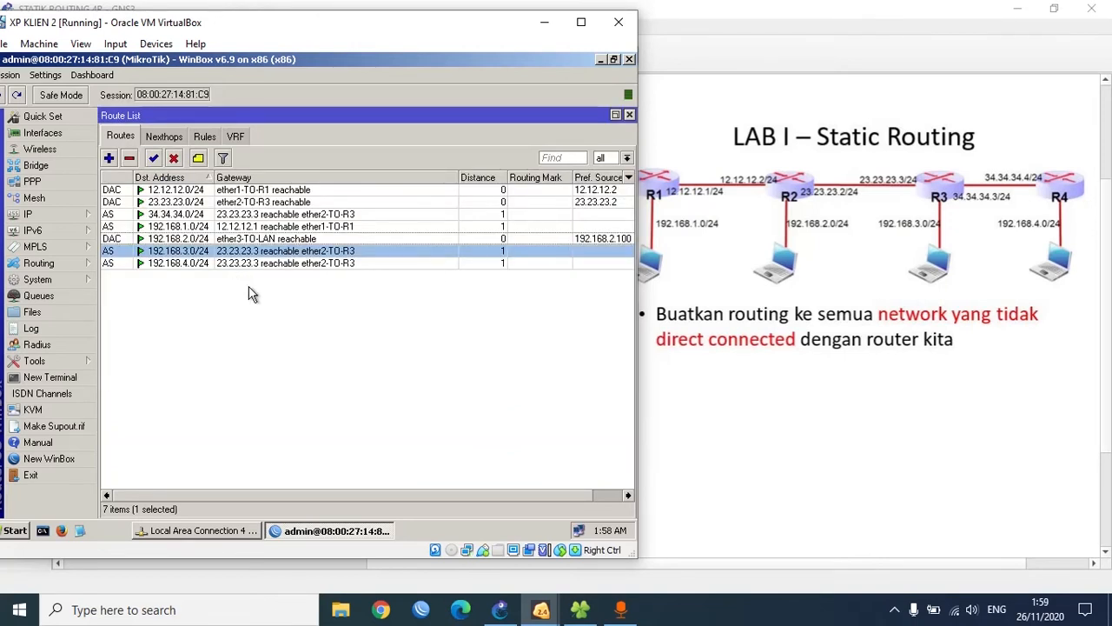
left_click(199, 217)
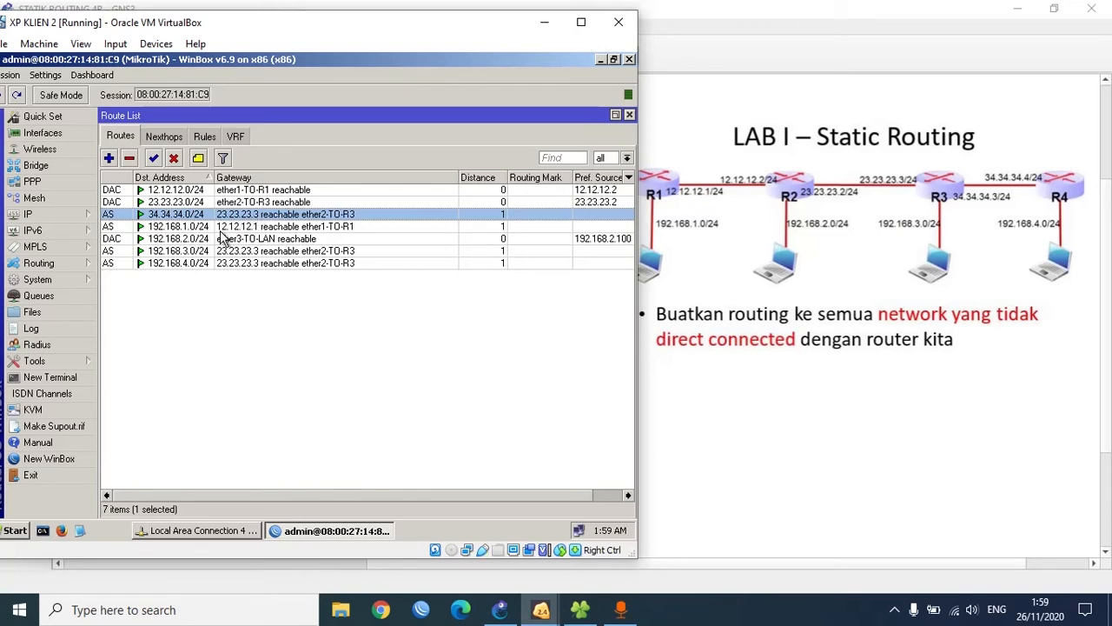
left_click(223, 229)
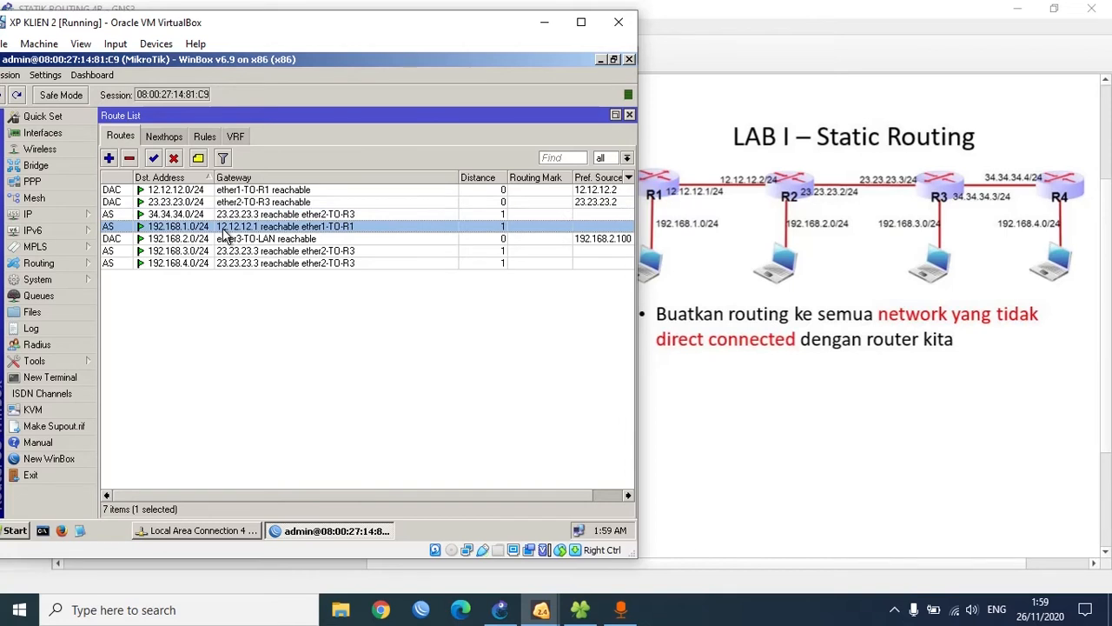
left_click(314, 216)
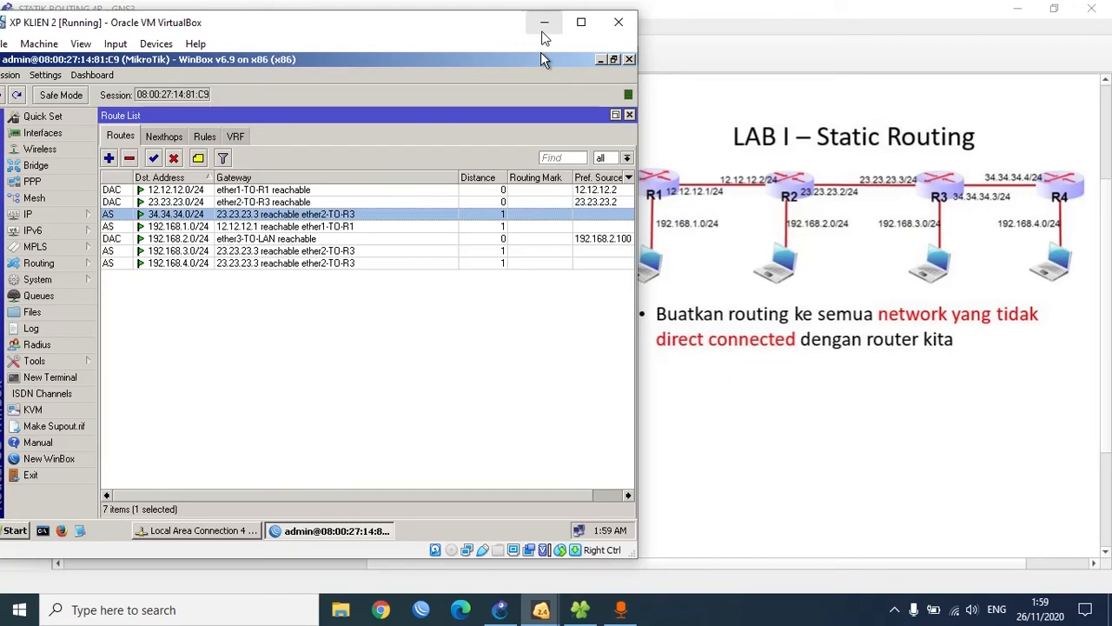
- Switch to the XP KLIEN 3 virtual machine and check R3's interface names in the interface list, closing it when done
left_click(544, 24)
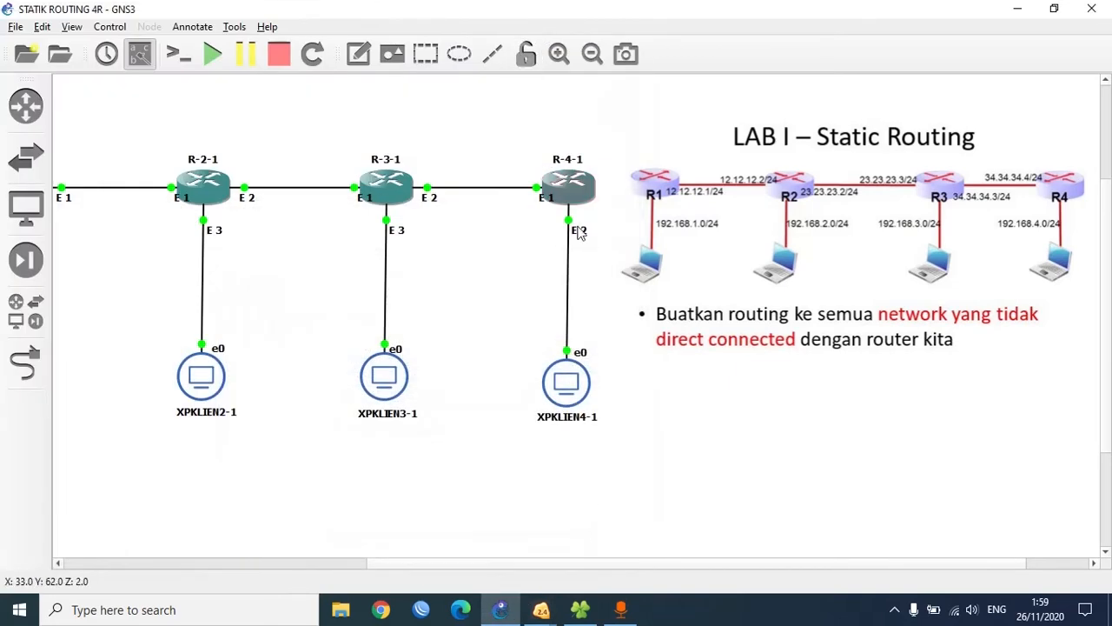
mouse_move(561, 612)
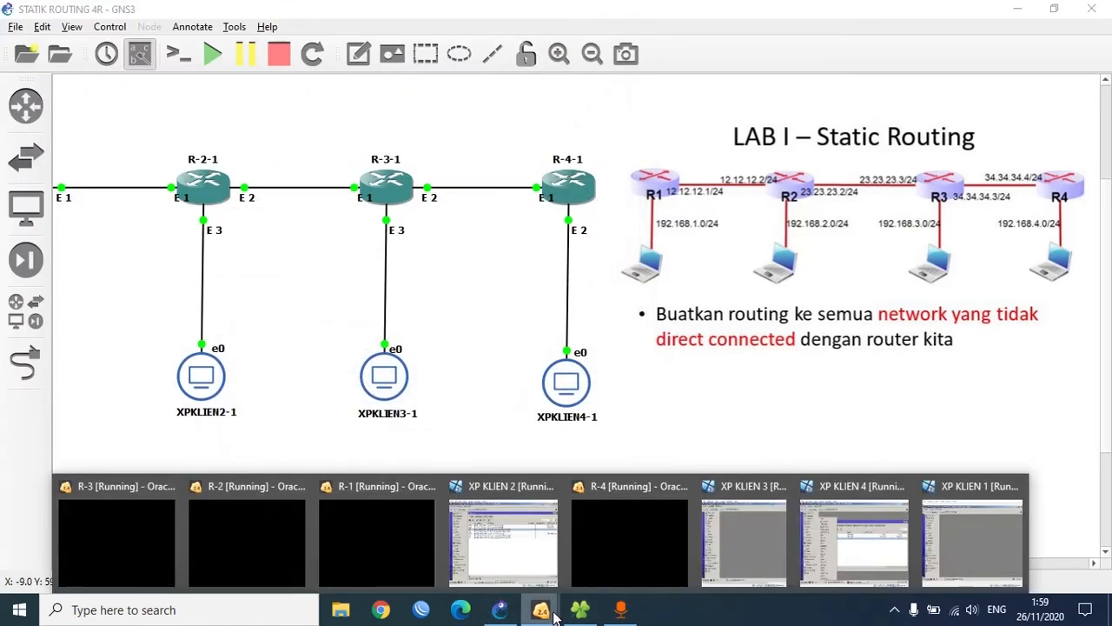
mouse_move(750, 580)
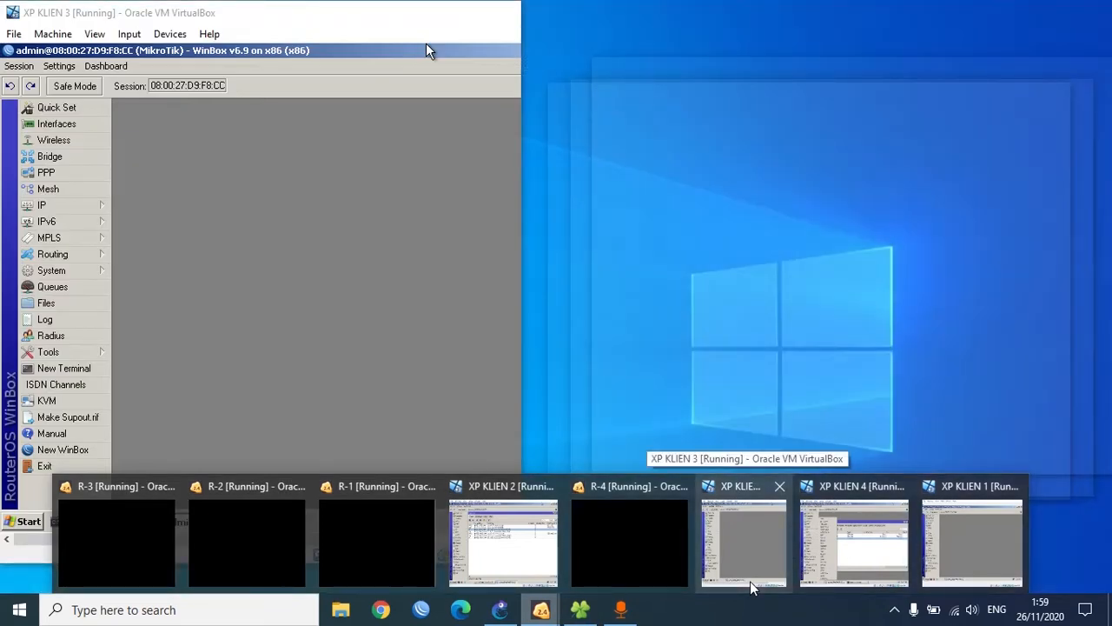
left_click(750, 581)
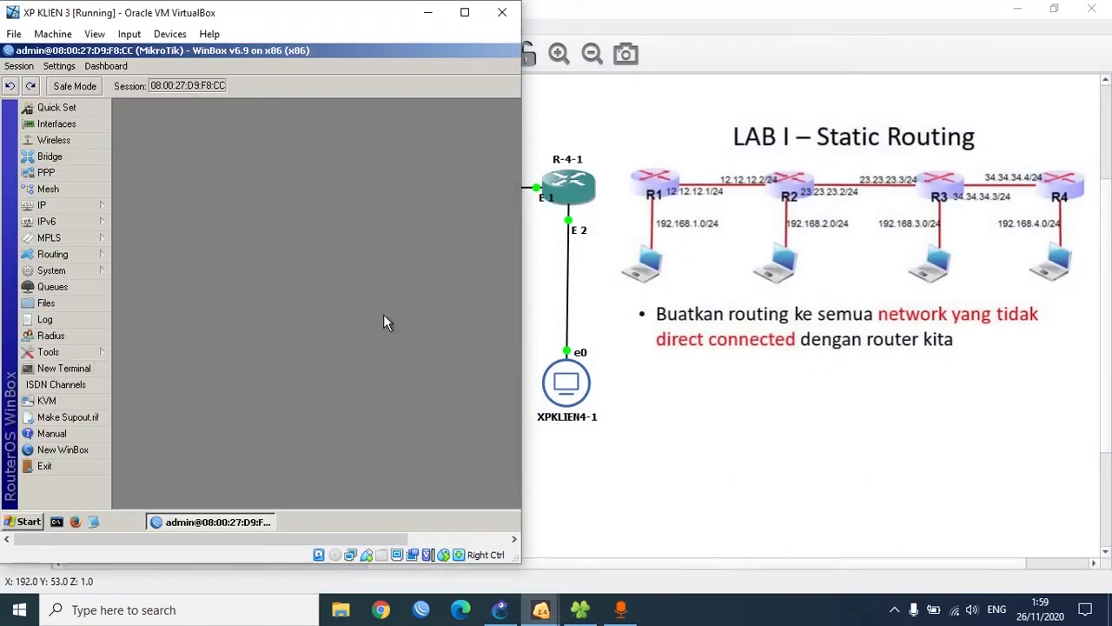
left_click(100, 126)
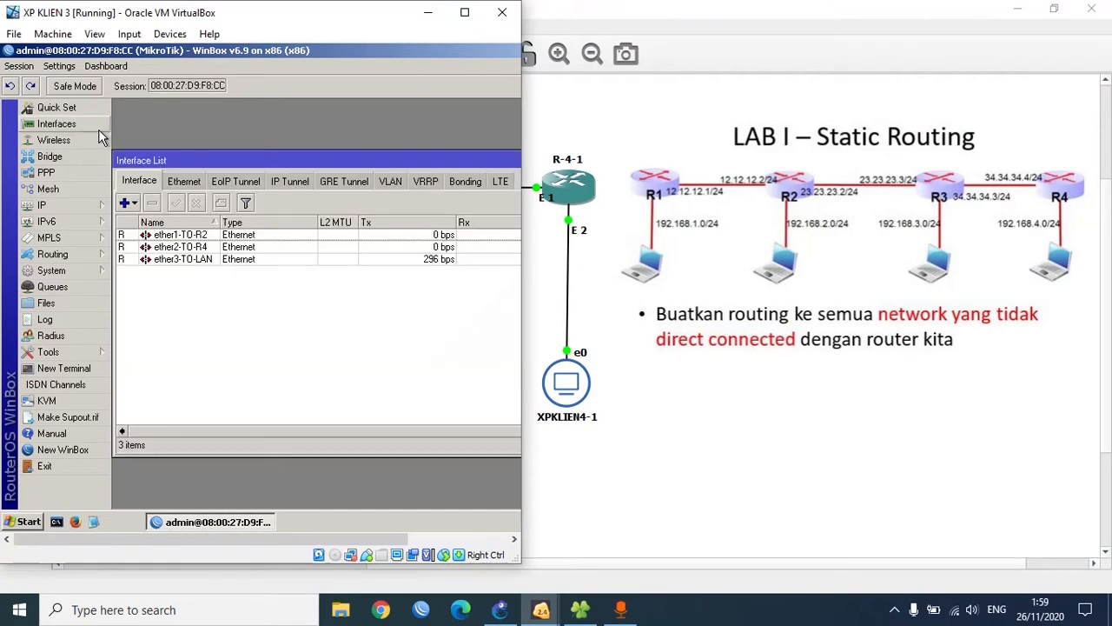
left_click(209, 237)
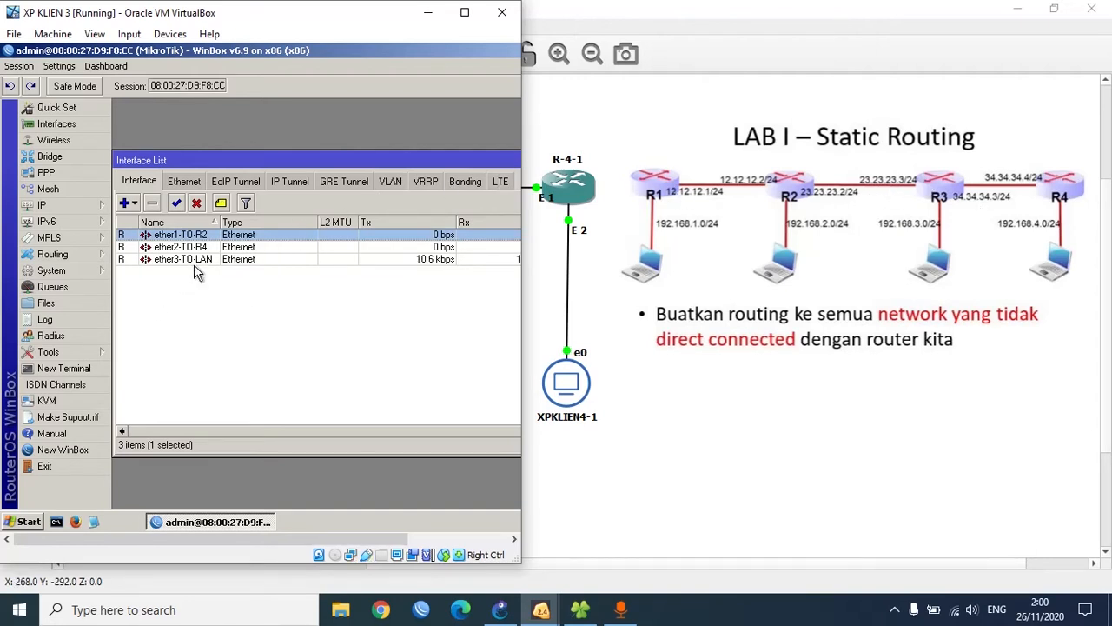
key("Escape")
- Check the IP addresses assigned to R3's interfaces and close the address list
left_click(115, 206)
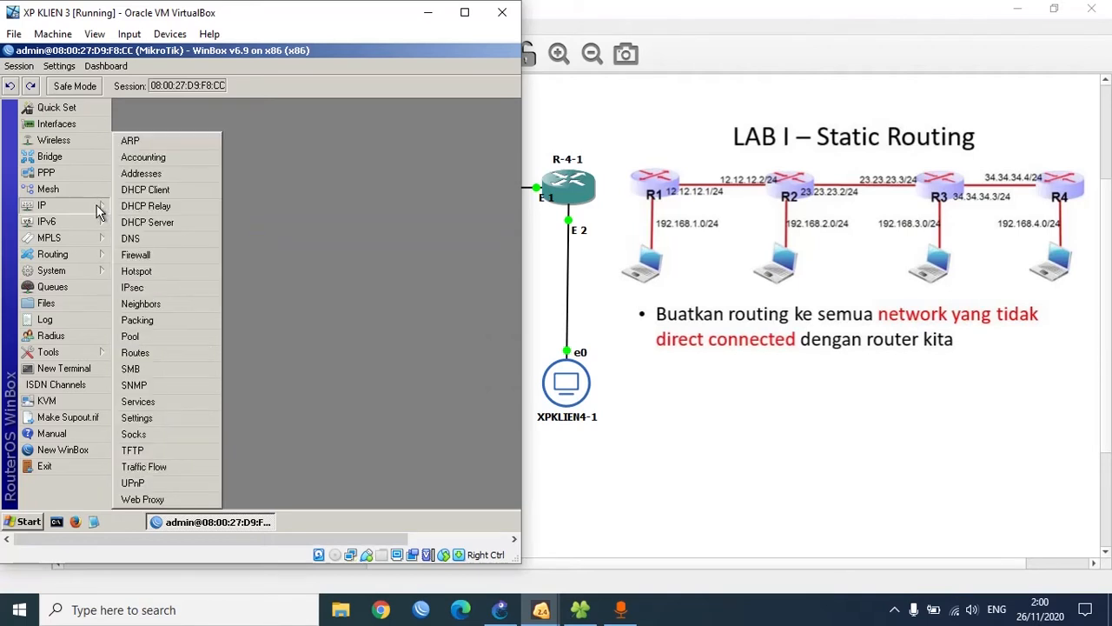
left_click(164, 174)
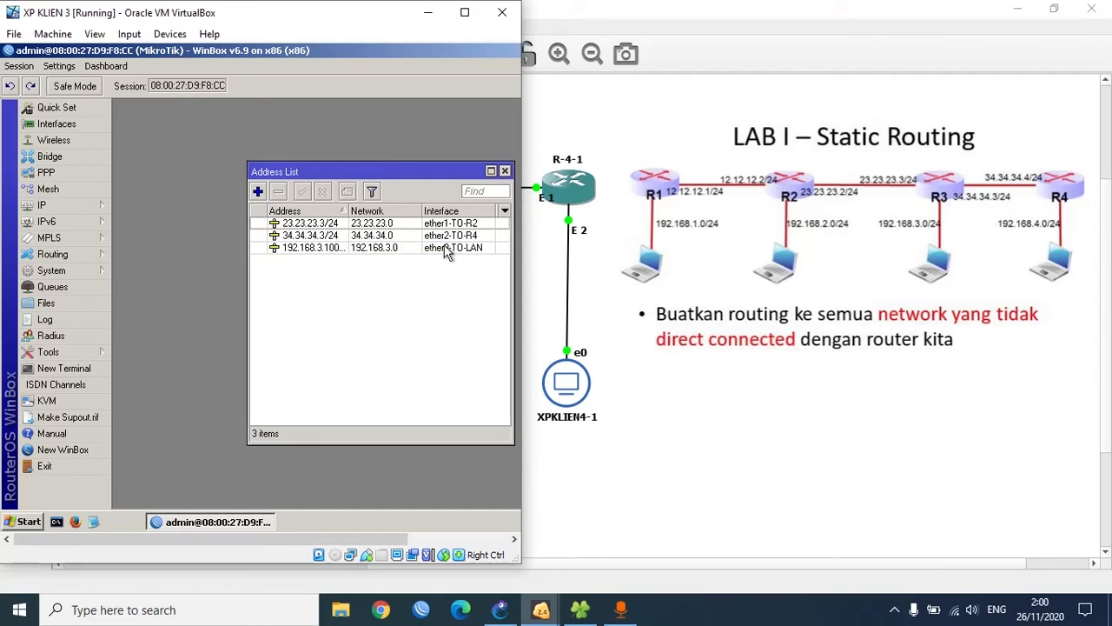
left_click(502, 170)
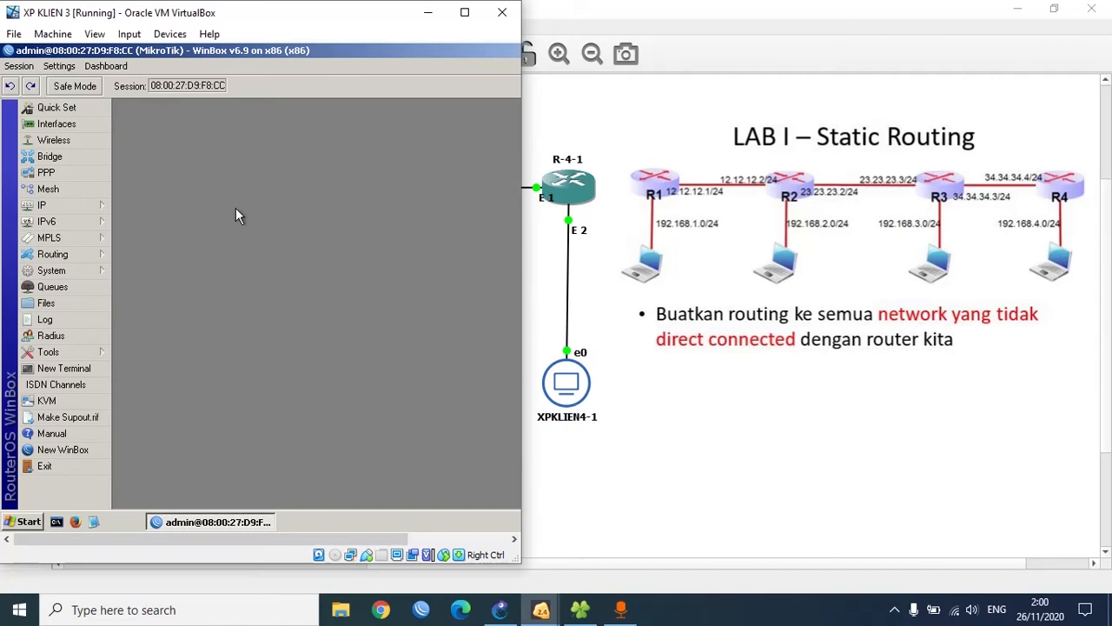
- Open R3's route list and add a static route to 192.168.4.0/24 via gateway 34.34.34.4
left_click(102, 205)
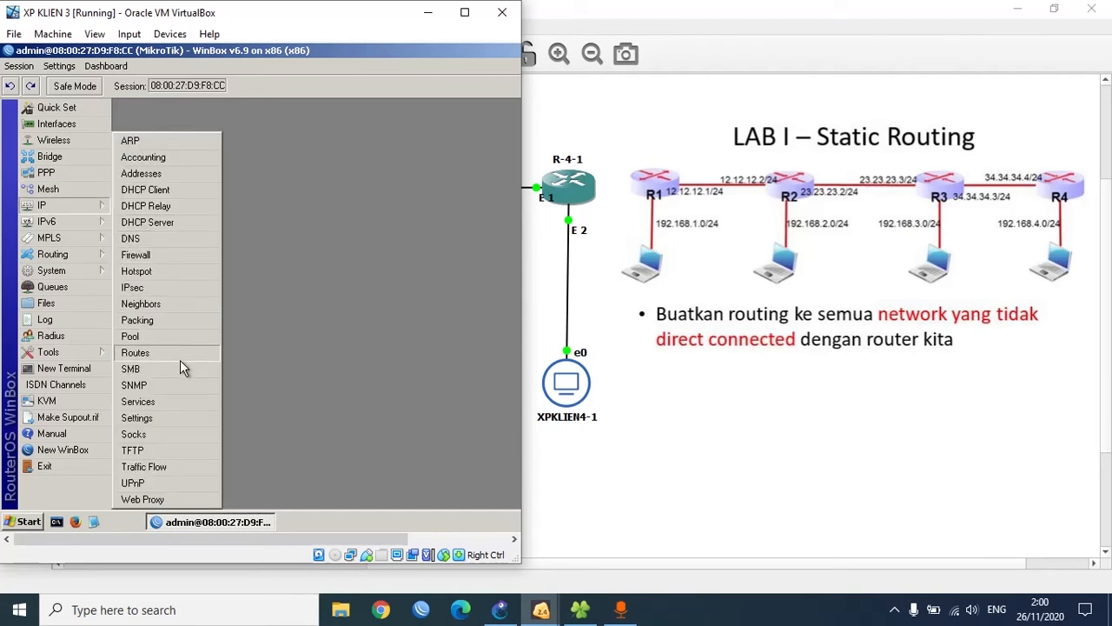
left_click(148, 352)
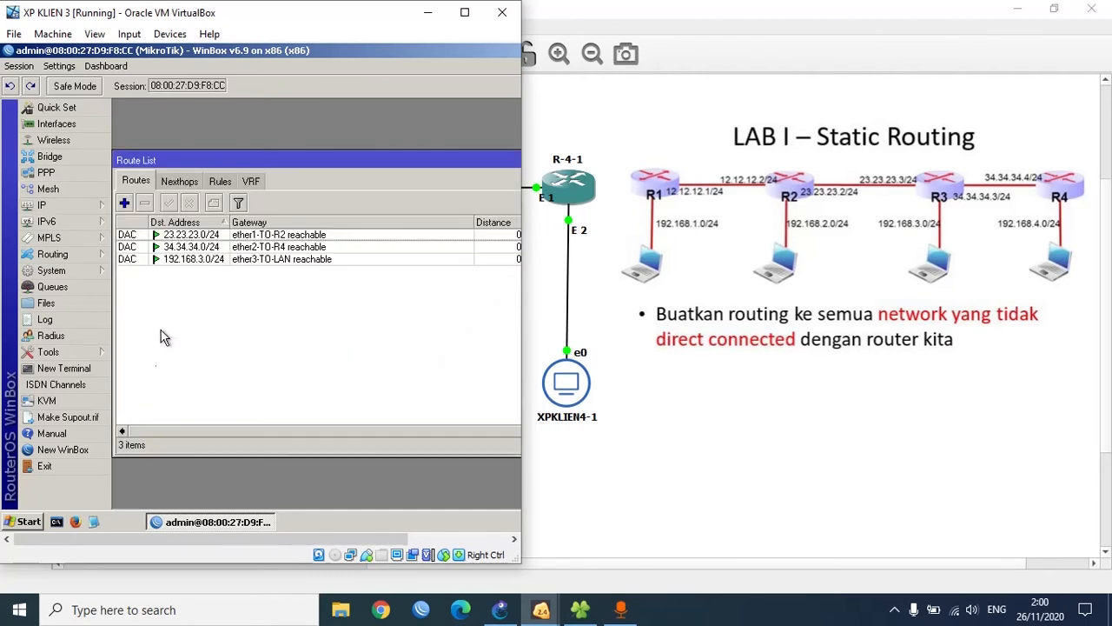
left_click_drag(190, 161, 189, 108)
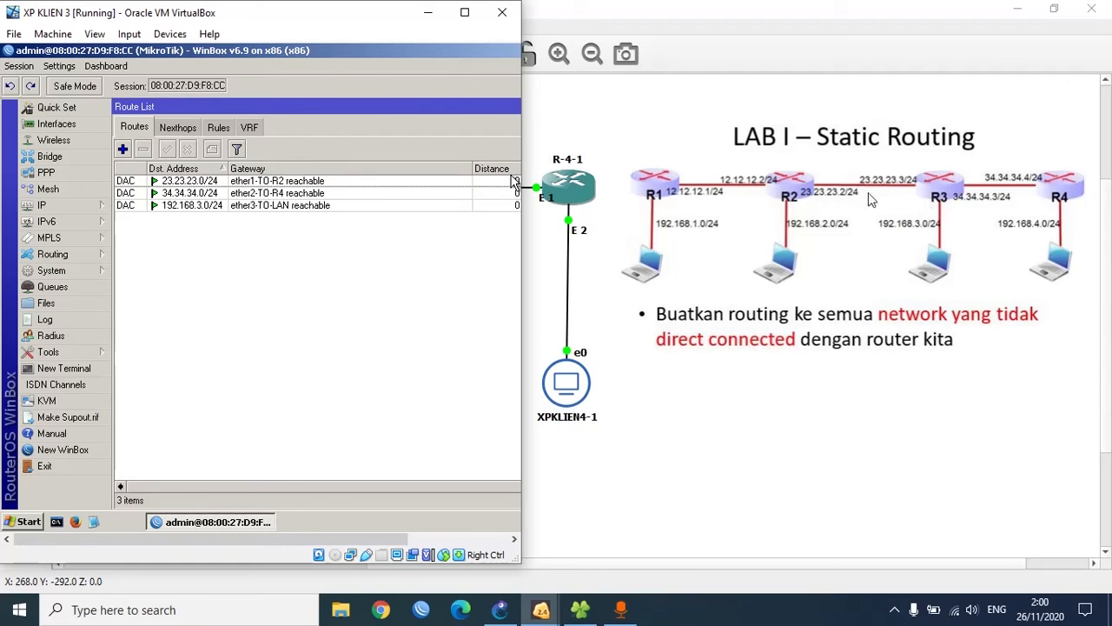
left_click(124, 149)
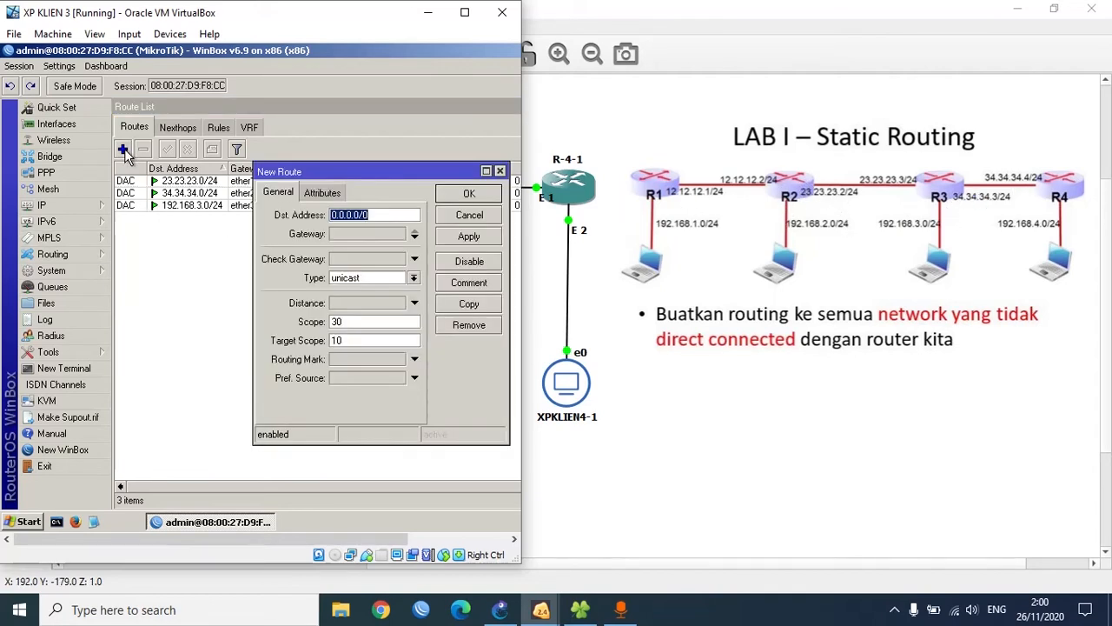
left_click_drag(274, 174, 157, 152)
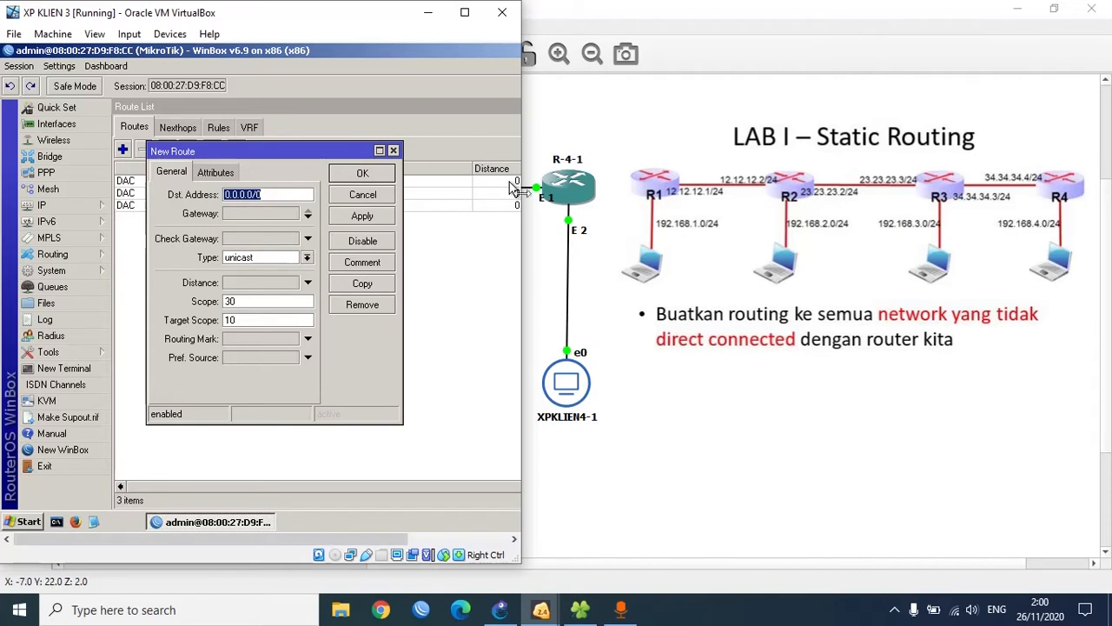
left_click(237, 212)
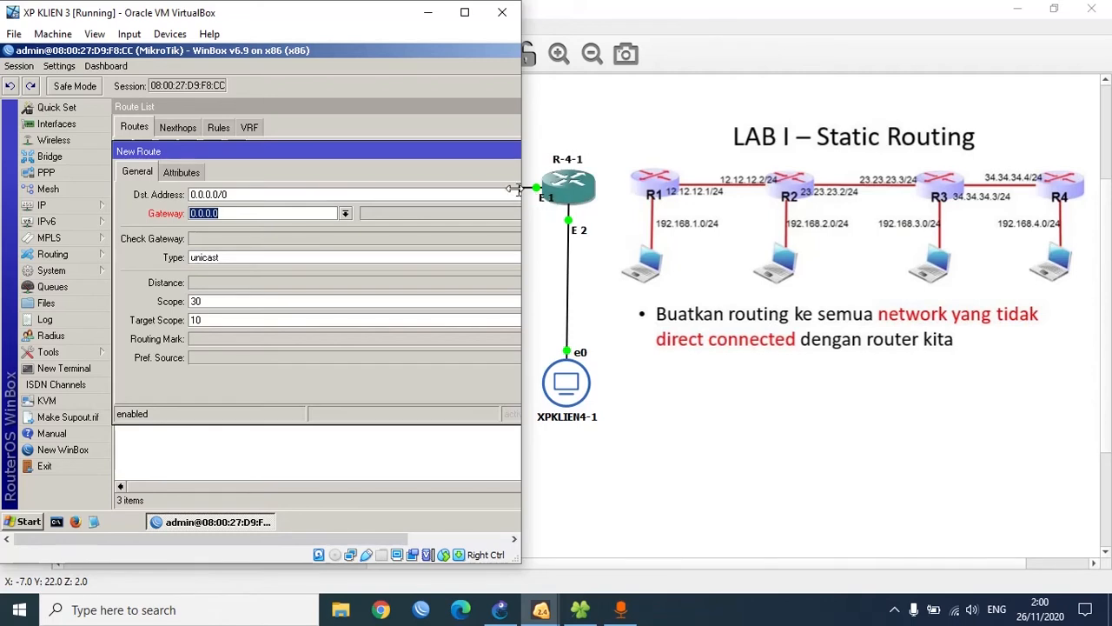
type("34.3")
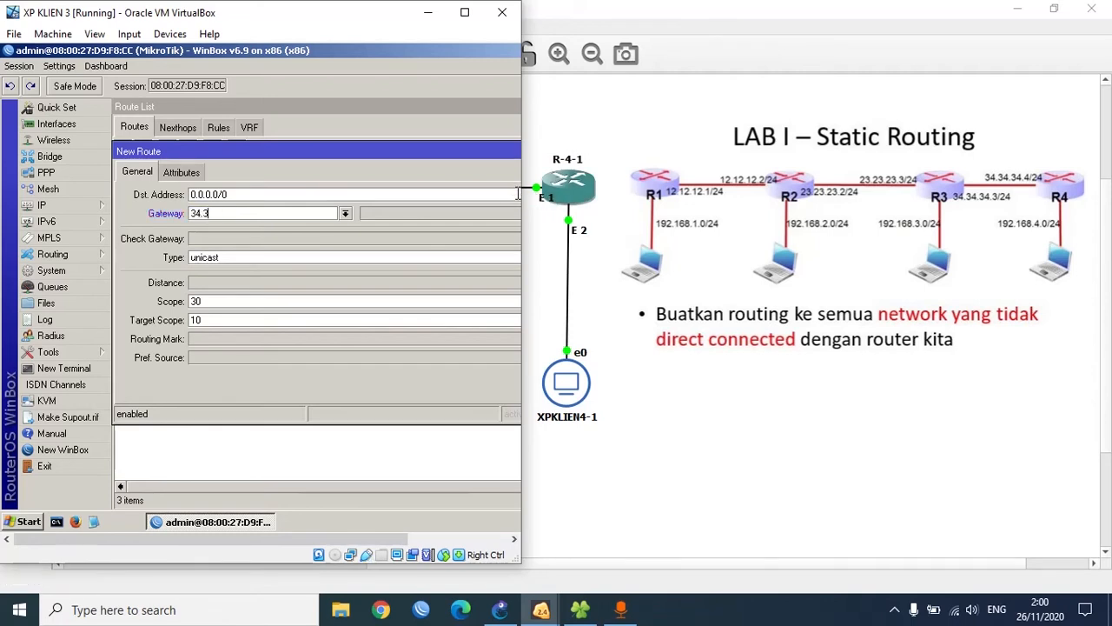
type("4.34.4")
double_click(394, 192)
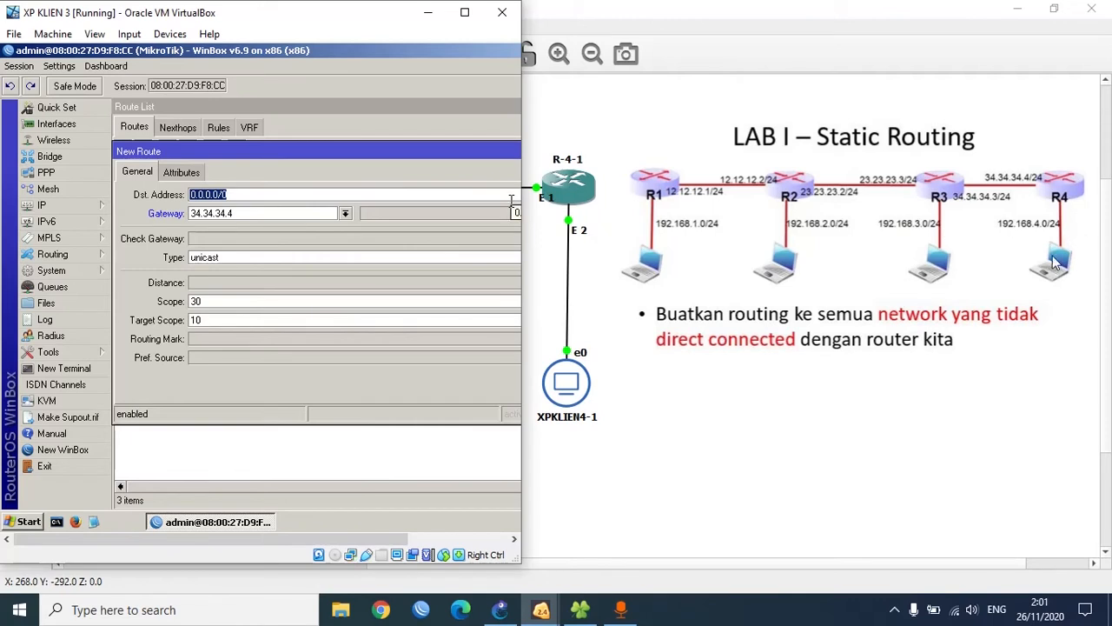
type("1")
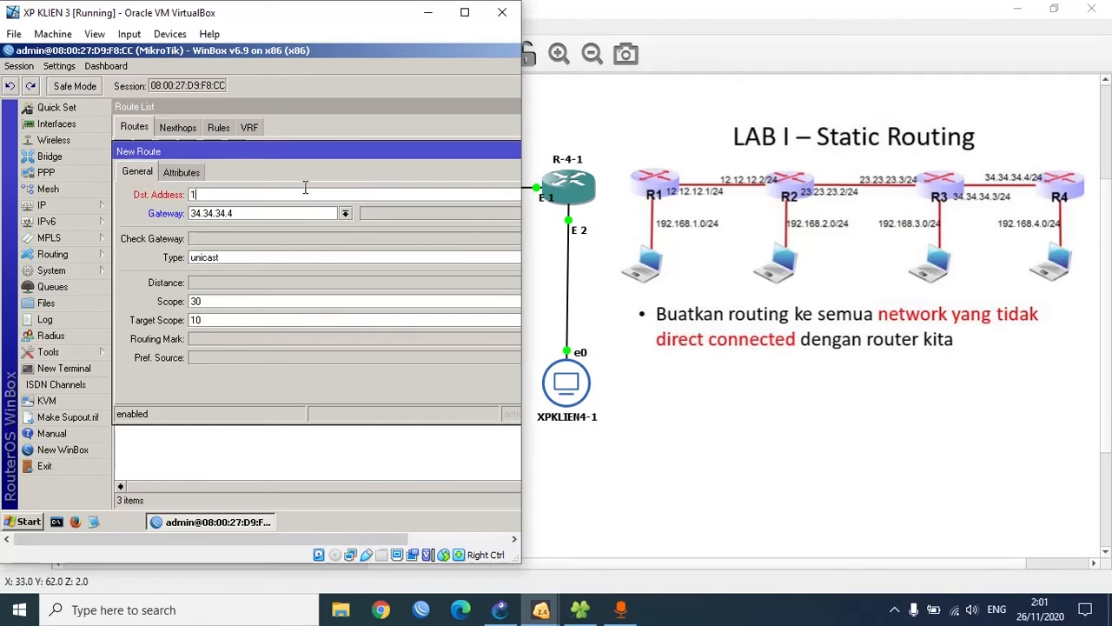
type("92.168")
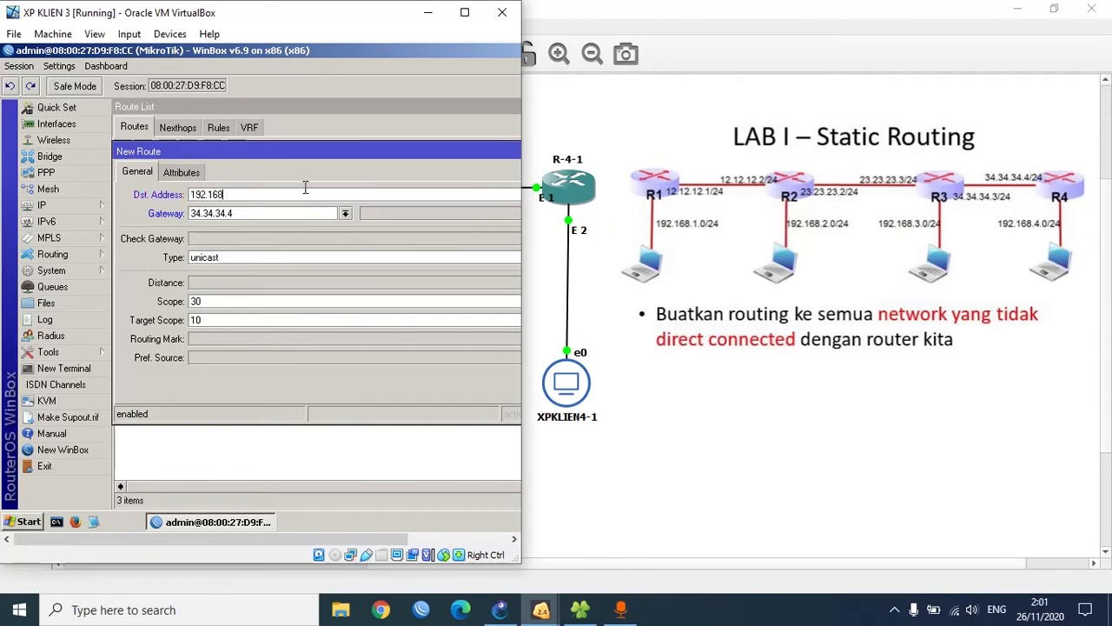
type(".4.0/24")
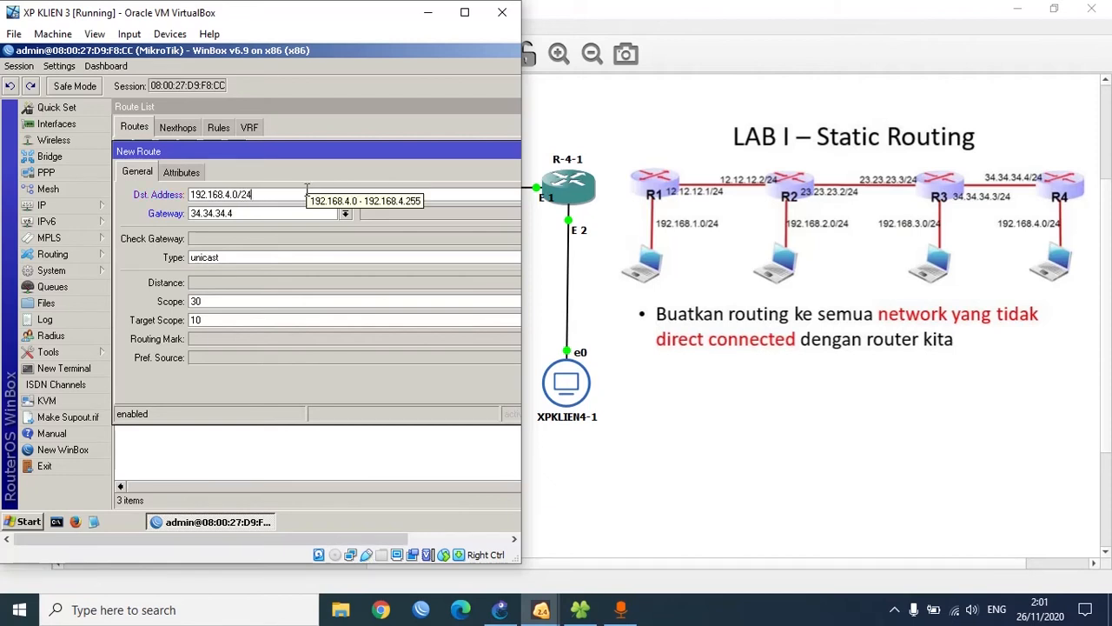
key("Return")
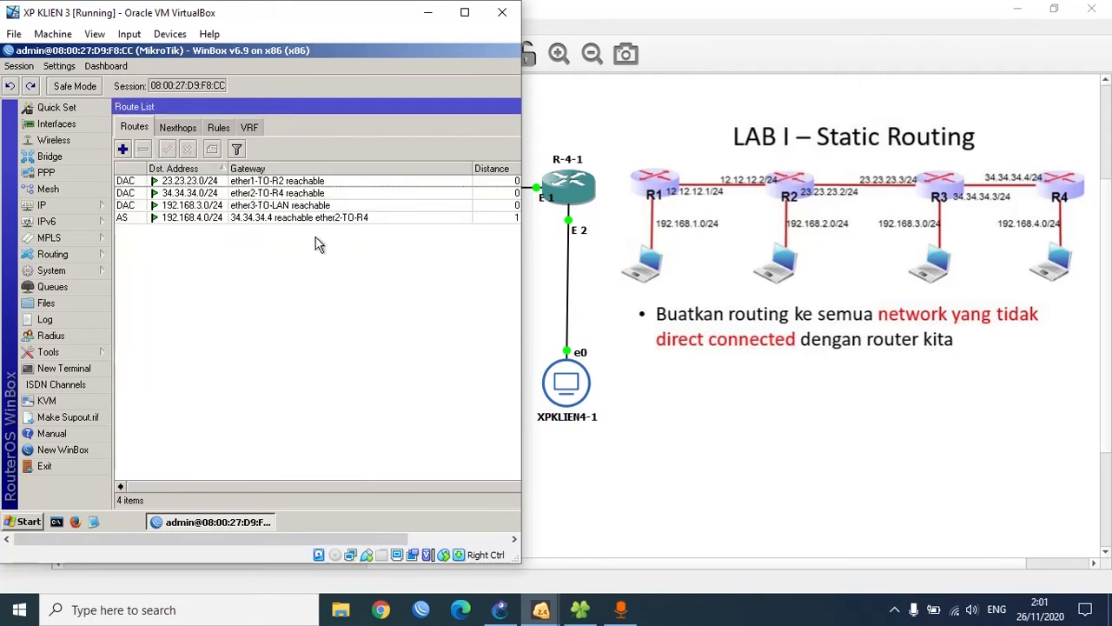
left_click(317, 219)
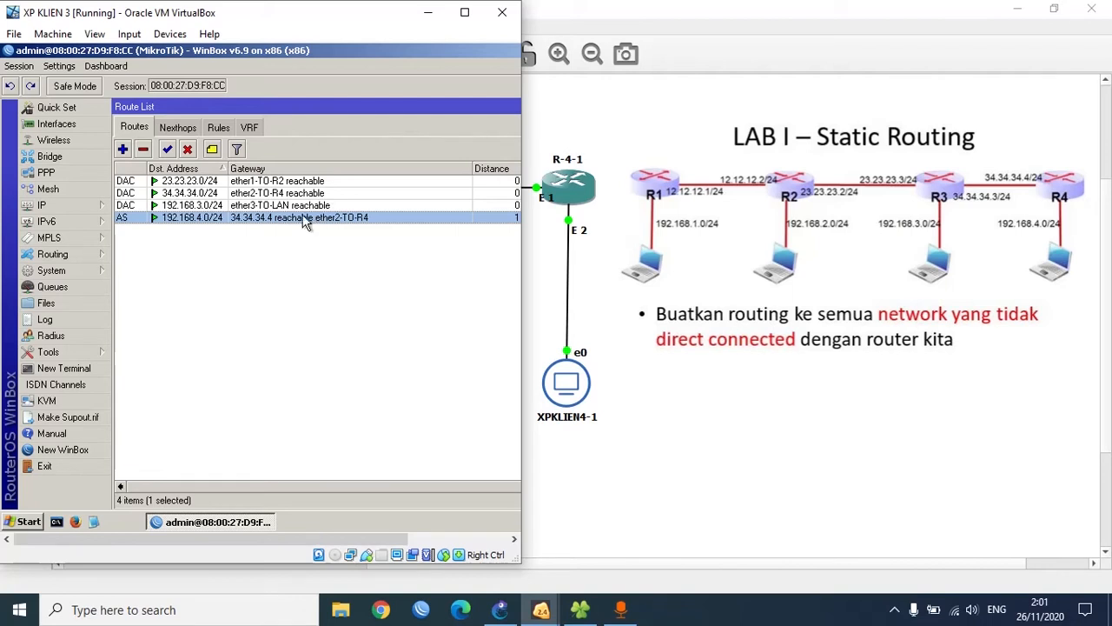
- Add a static route on R3 to 192.168.2.0/24 via gateway 23.23.23.2 and save it
left_click(128, 154)
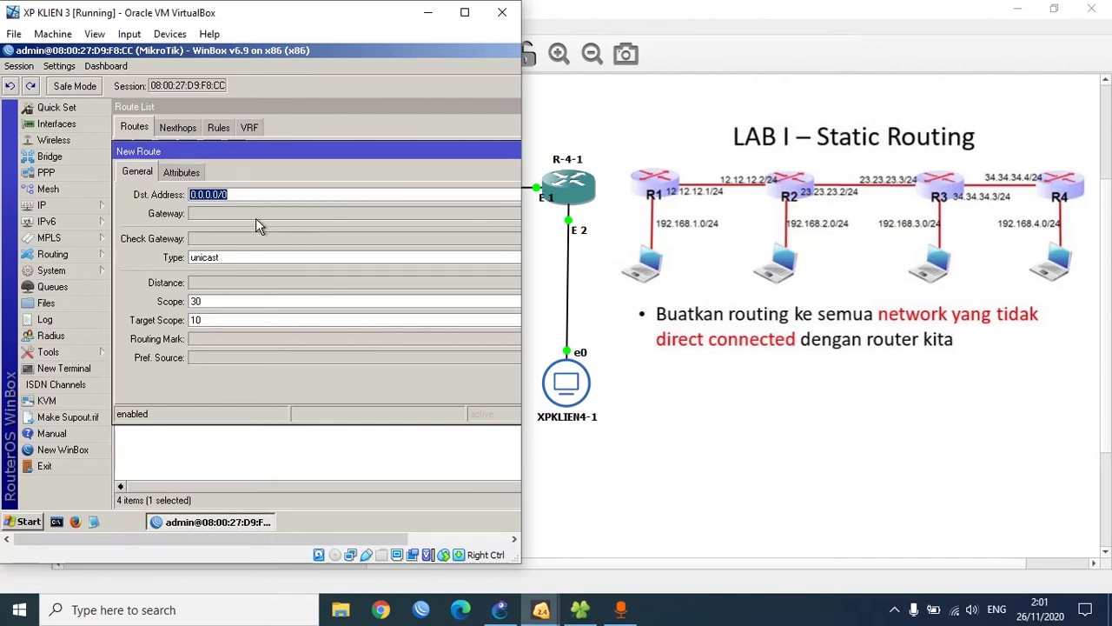
left_click(217, 215)
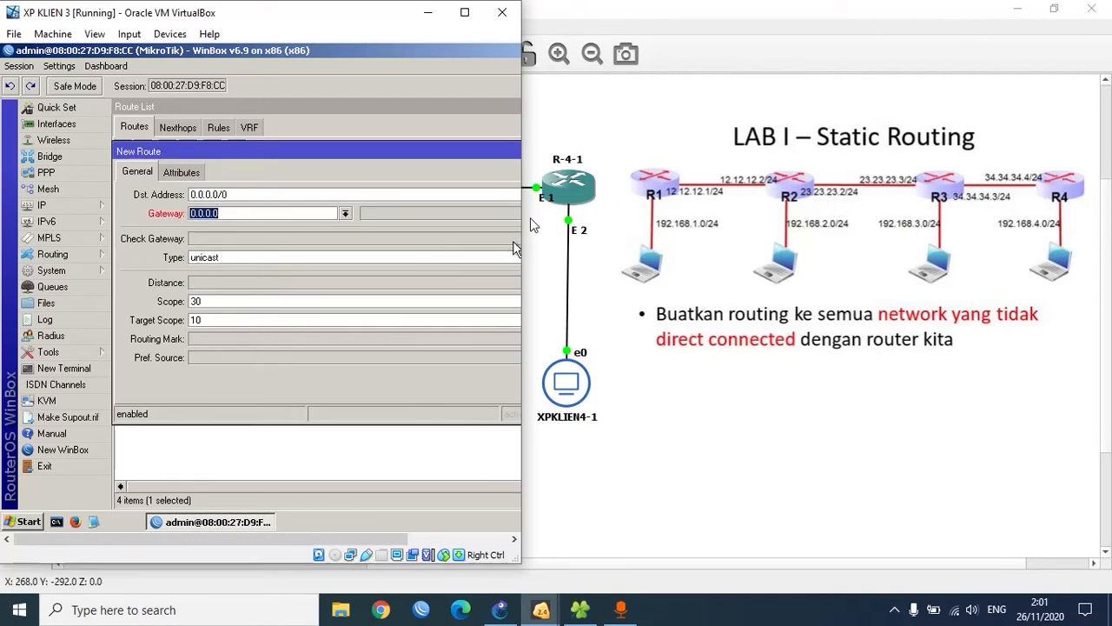
type("23.23.23")
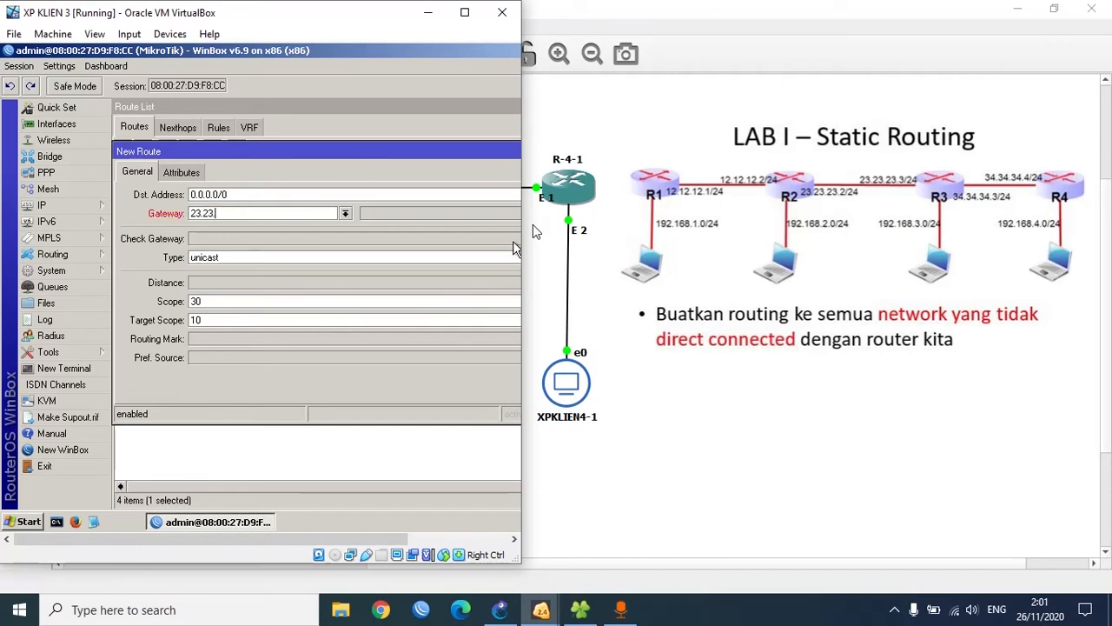
type(".2")
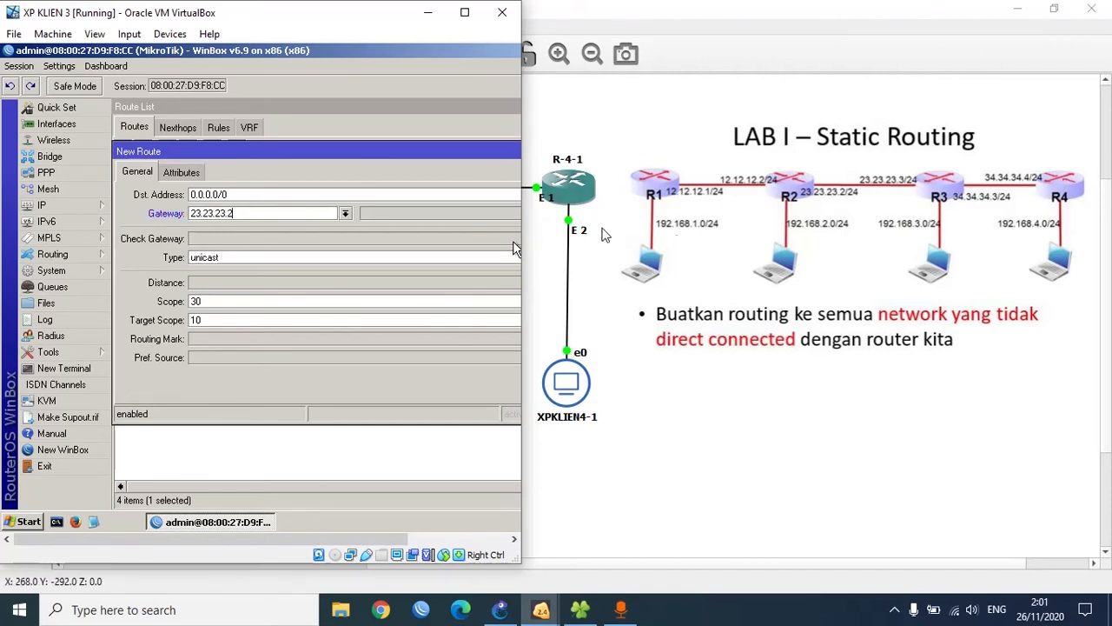
left_click(411, 194)
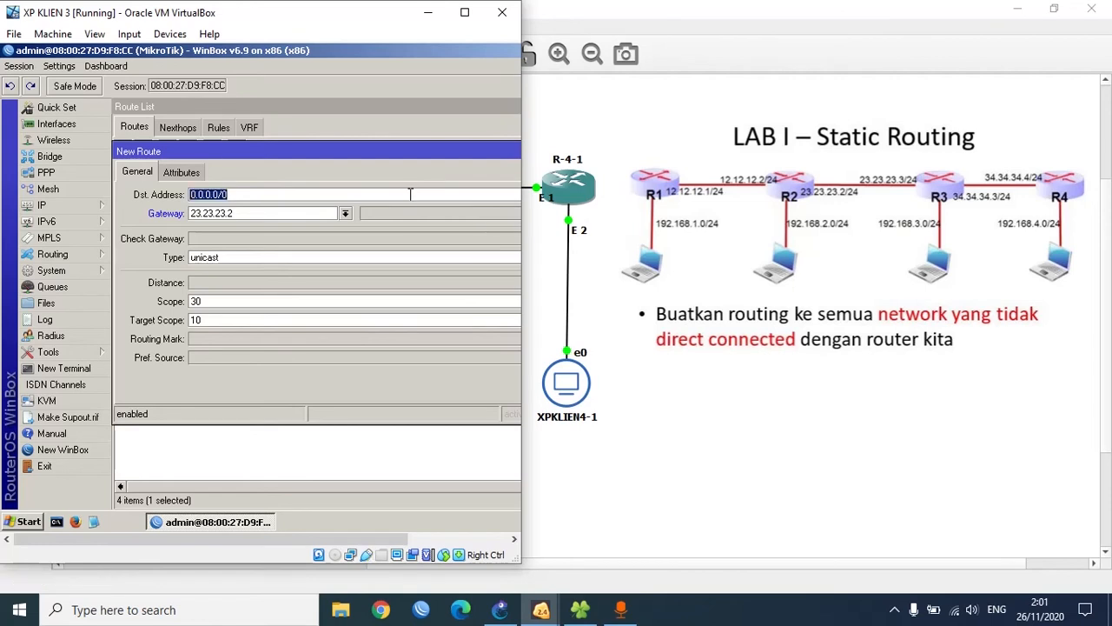
type("192")
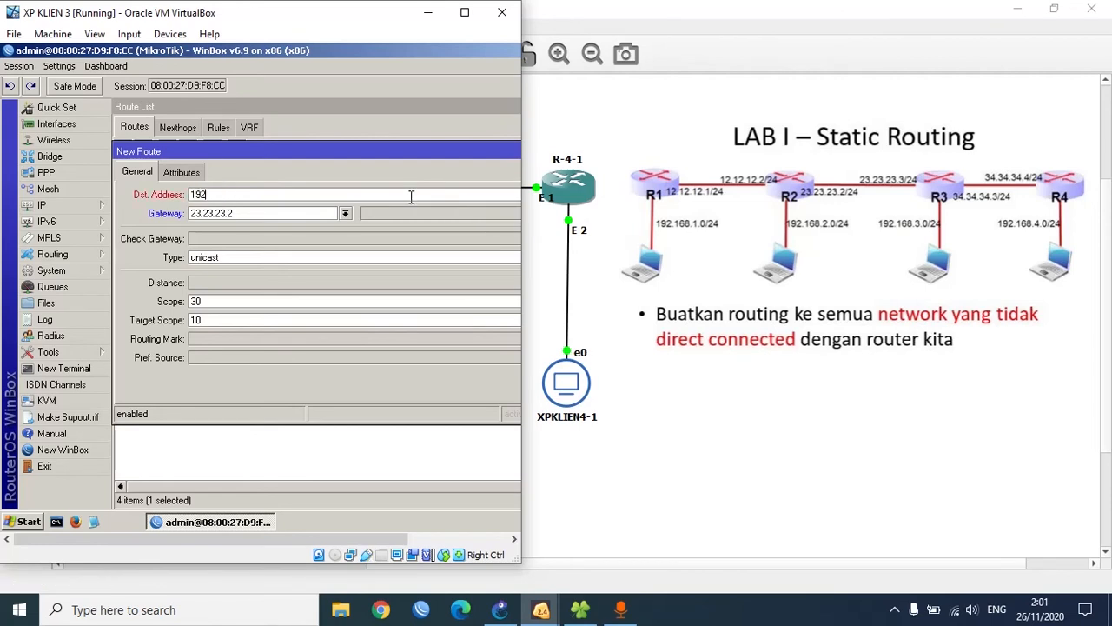
type(".1")
type("68.2.0/24")
key("Return")
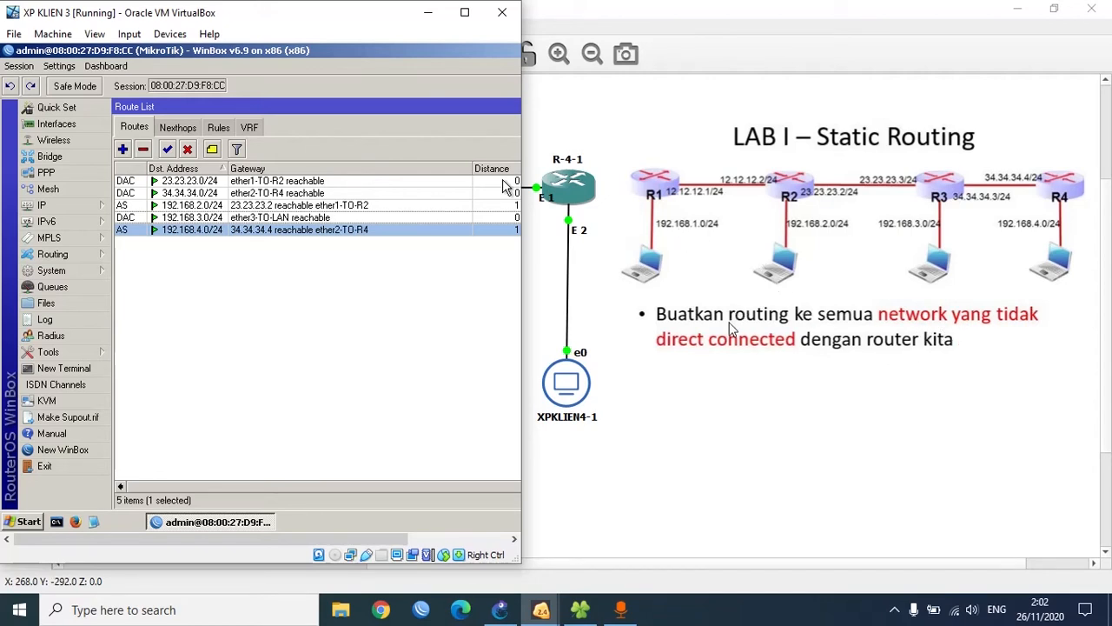
- Create another R3 static route to 12.12.12.0/24 via gateway 23.23.23.2 and apply it, keeping its window open
left_click(123, 150)
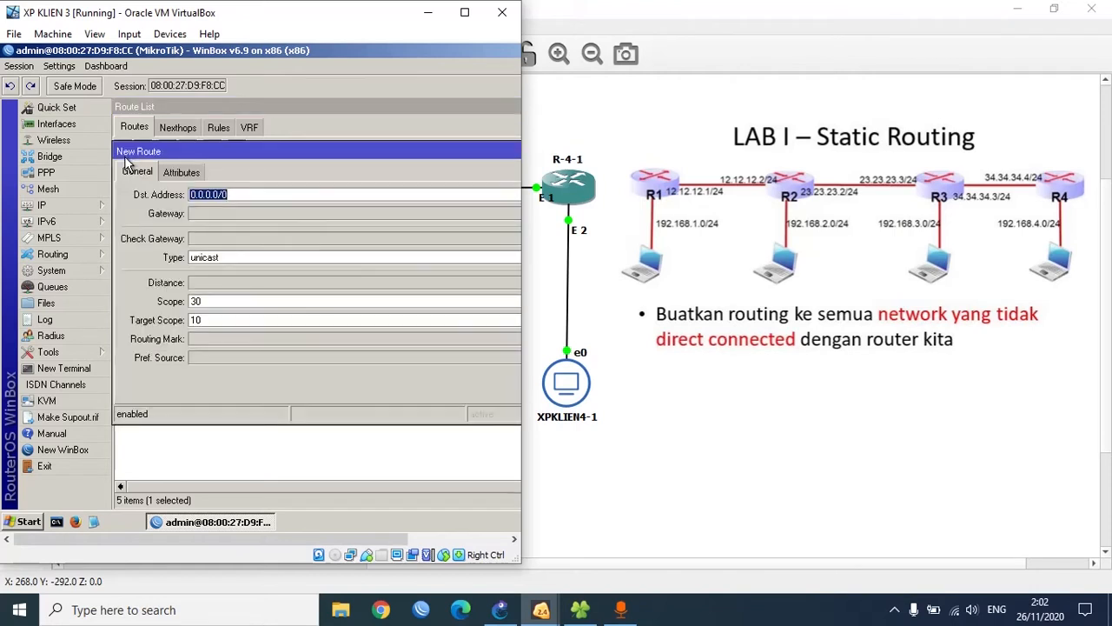
left_click(234, 223)
type("23.2")
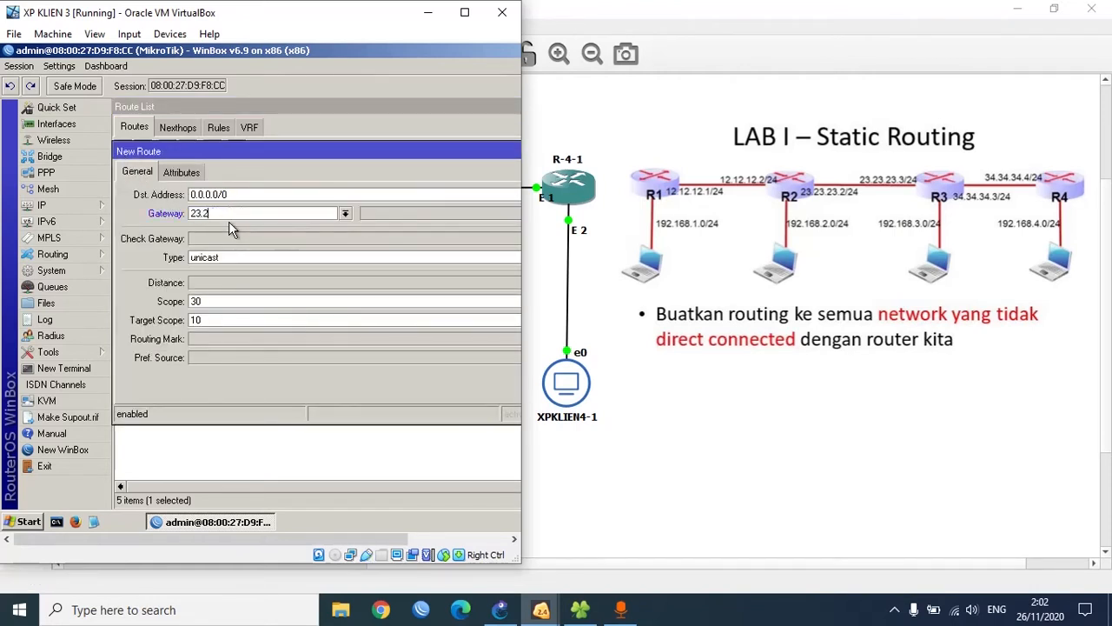
type("3.23.2")
double_click(233, 194)
type("12.12.12.0/24")
left_click_drag(521, 152, 668, 138)
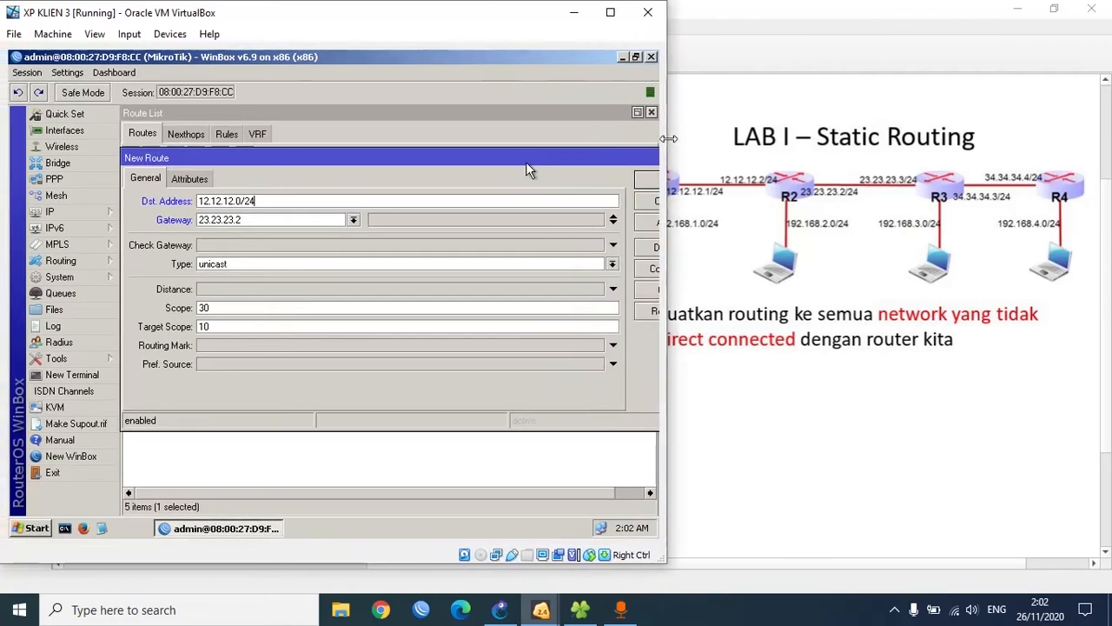
left_click(650, 224)
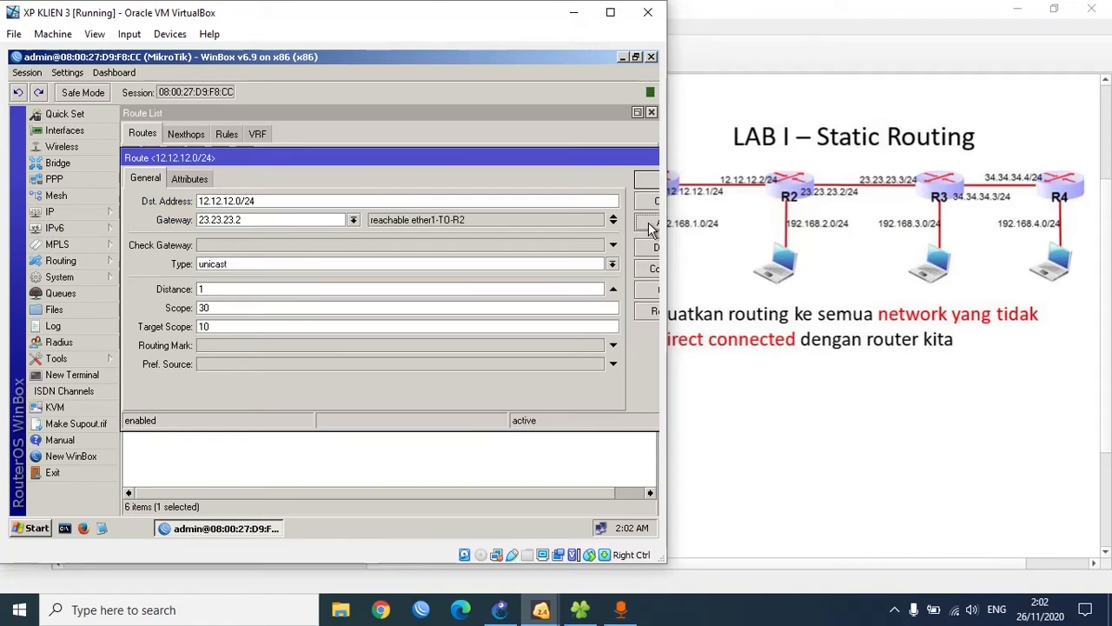
- Copy the 12.12.12.0/24 route, set the copy's destination to 192.168.1.0/24, and save and close both routes
left_click(648, 289)
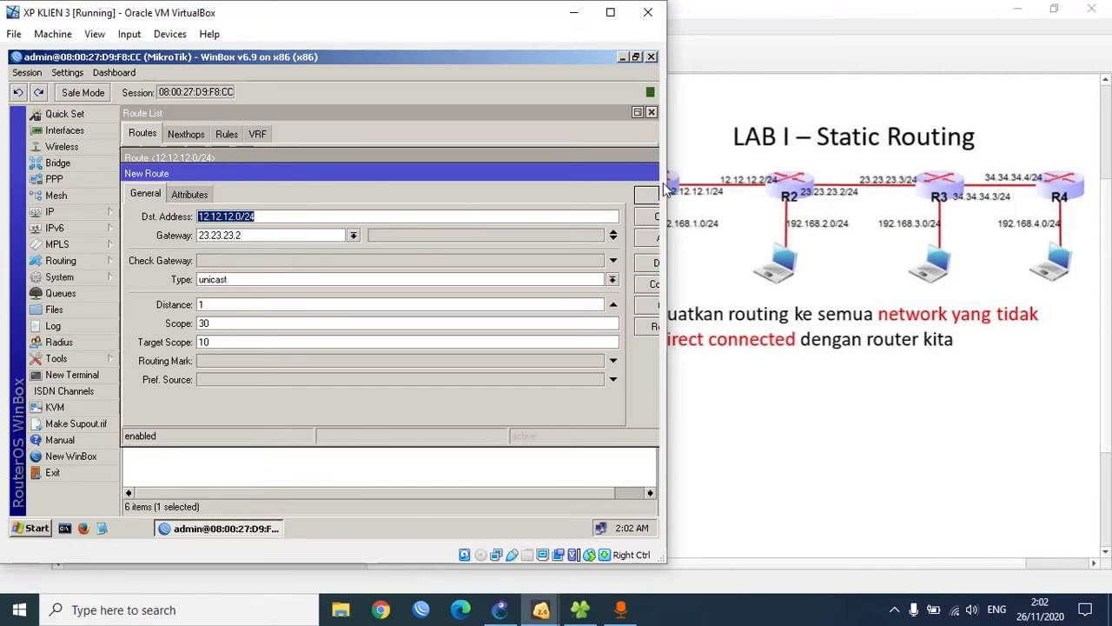
left_click_drag(666, 184, 612, 184)
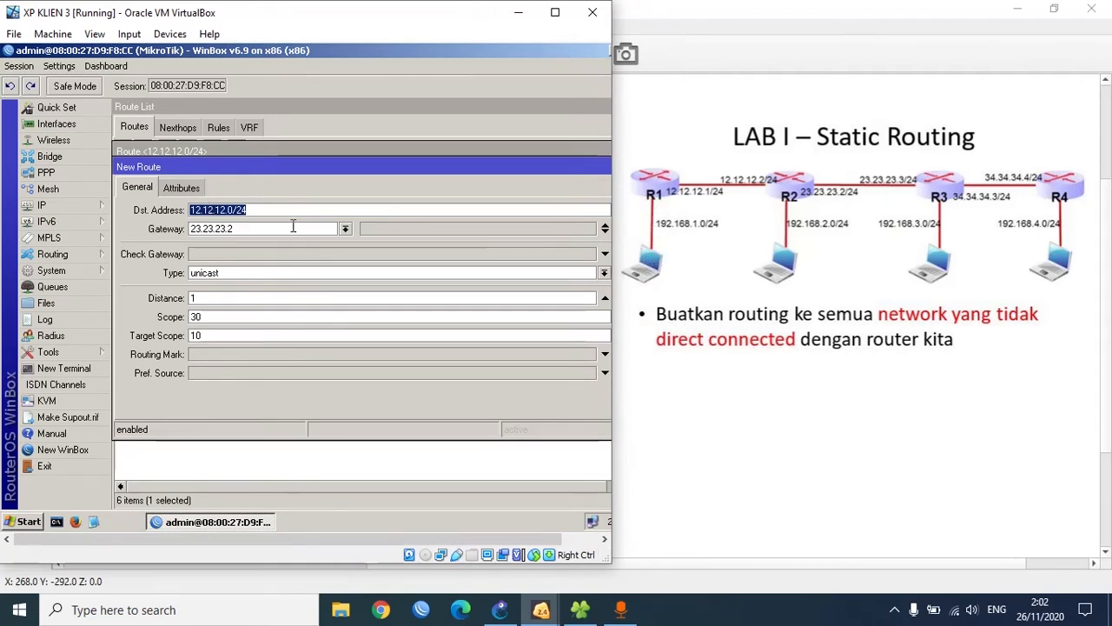
type("192.1")
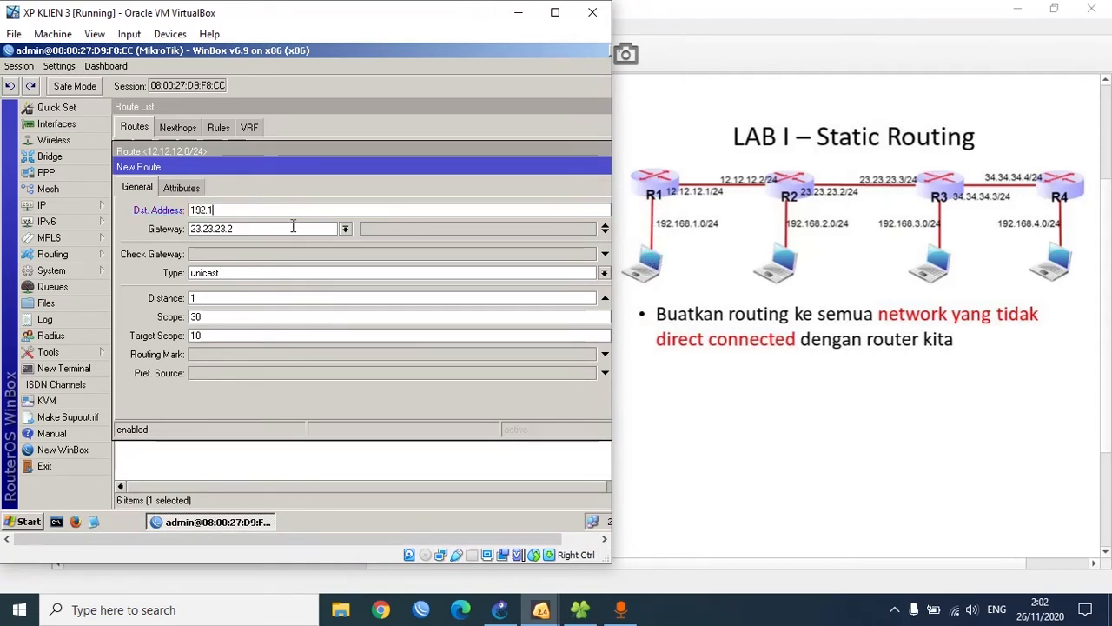
type("68.1.")
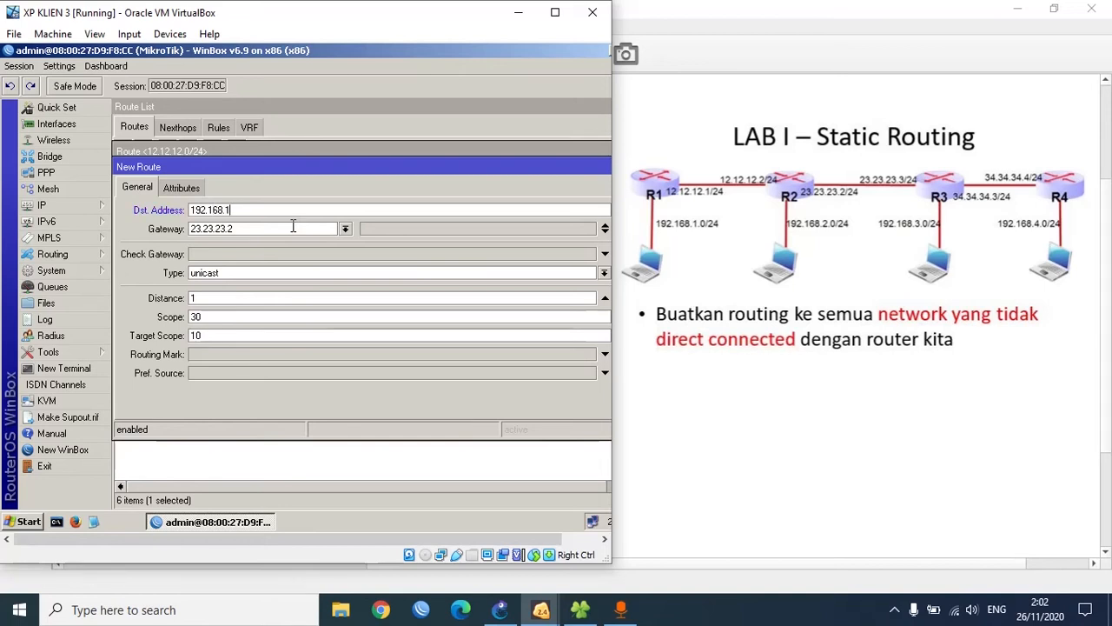
type("0/24")
left_click_drag(453, 174, 414, 168)
left_click(594, 228)
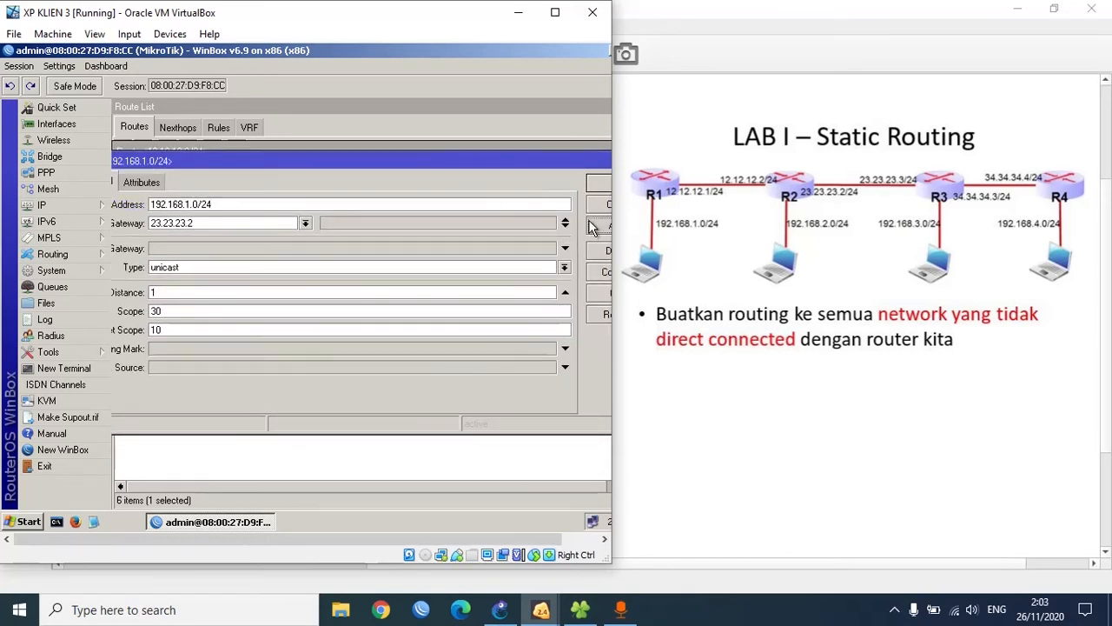
left_click(597, 185)
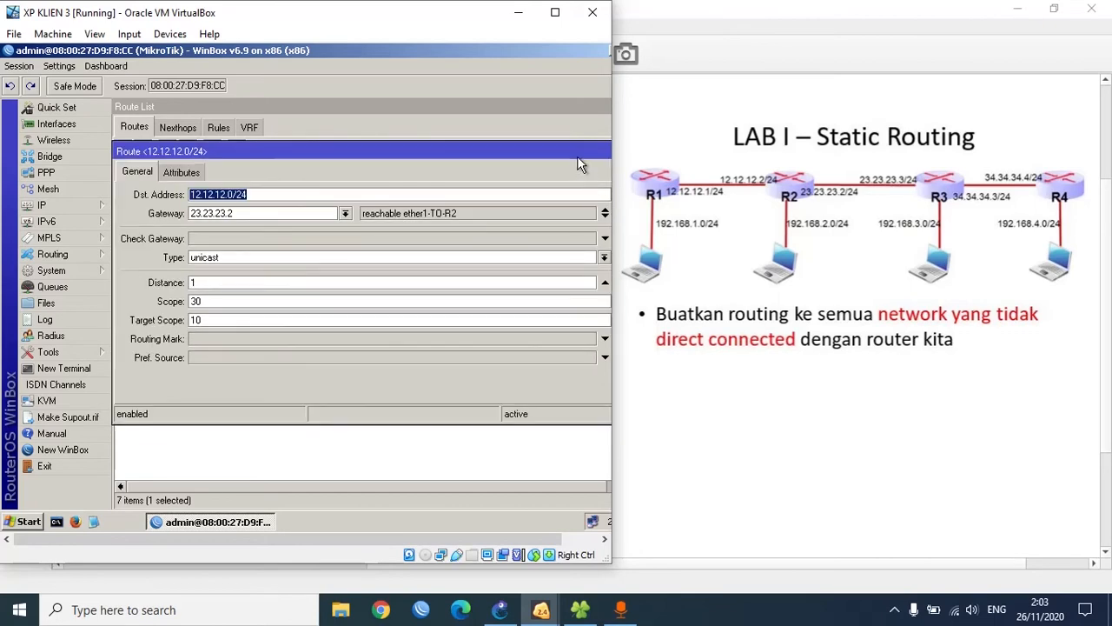
left_click_drag(577, 155, 532, 169)
left_click(598, 185)
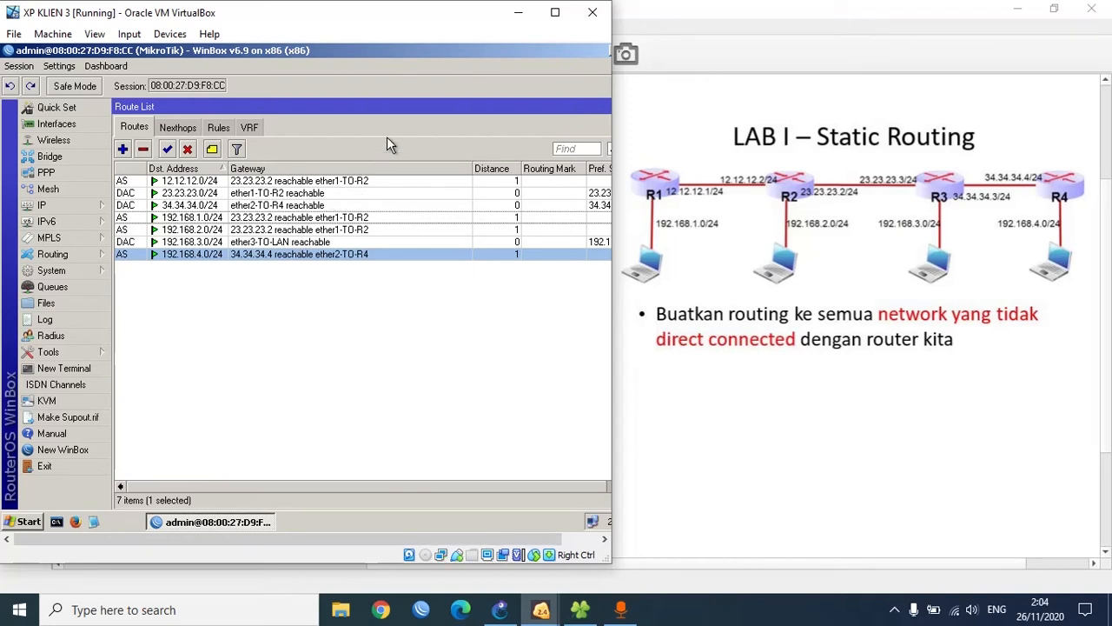
- Switch to the XP KLIEN 4 virtual machine, close the interface list and open R4's route list beside the topology diagram
left_click(516, 14)
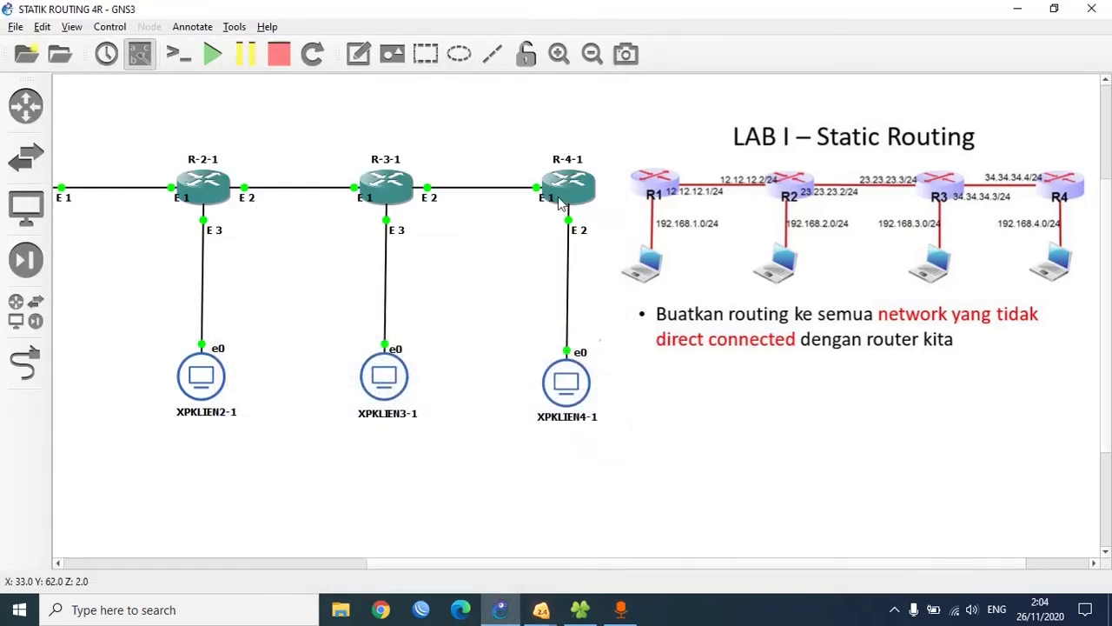
mouse_move(541, 609)
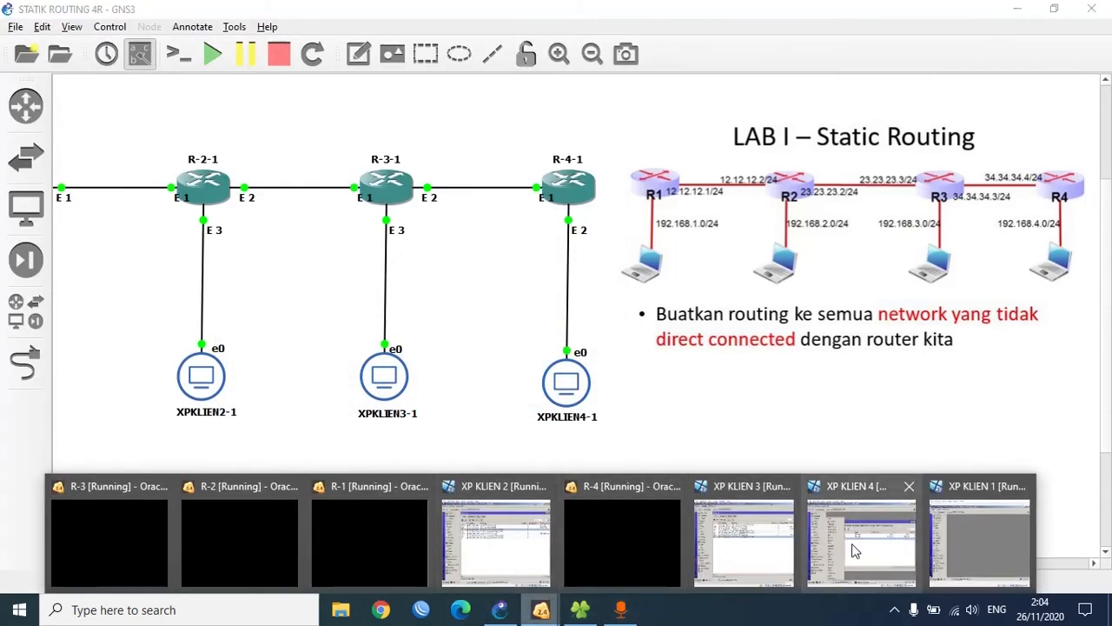
left_click(857, 541)
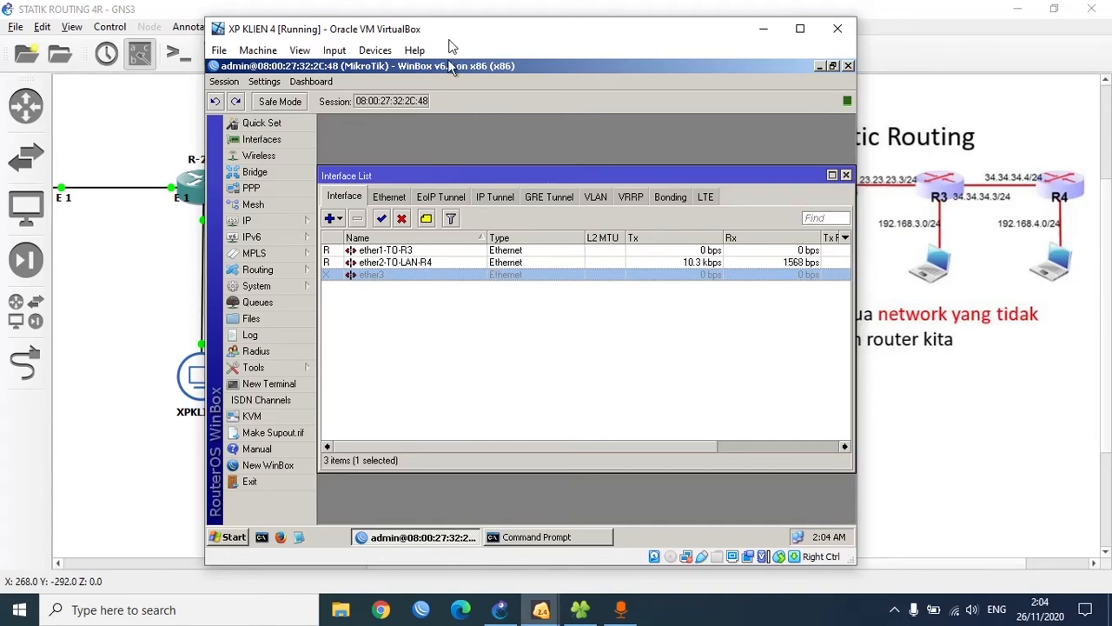
left_click_drag(422, 35, 224, 25)
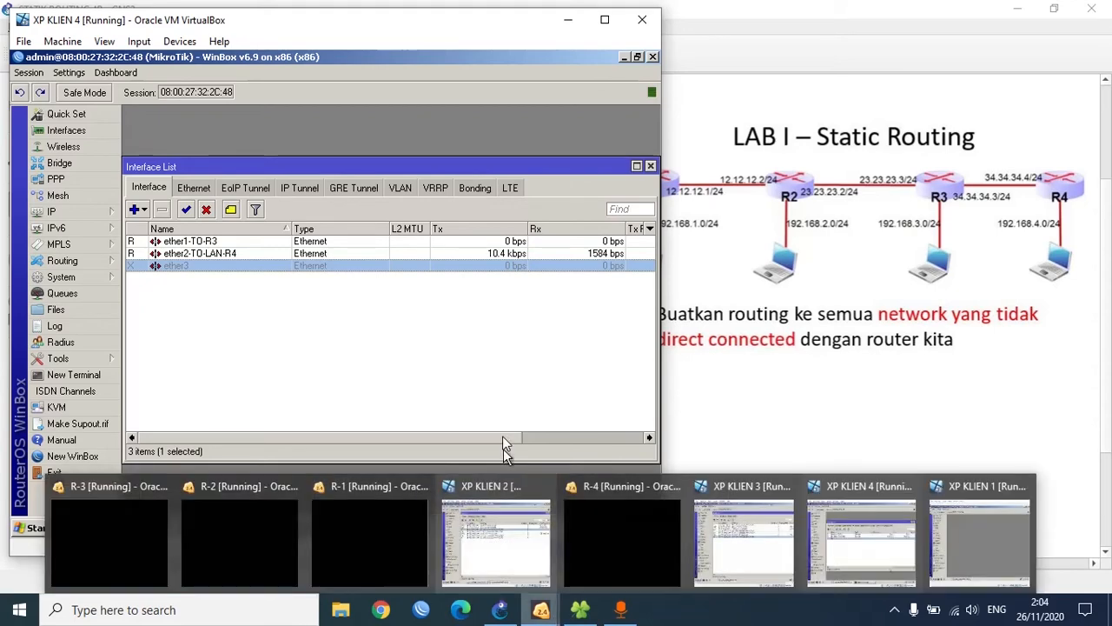
key("Escape")
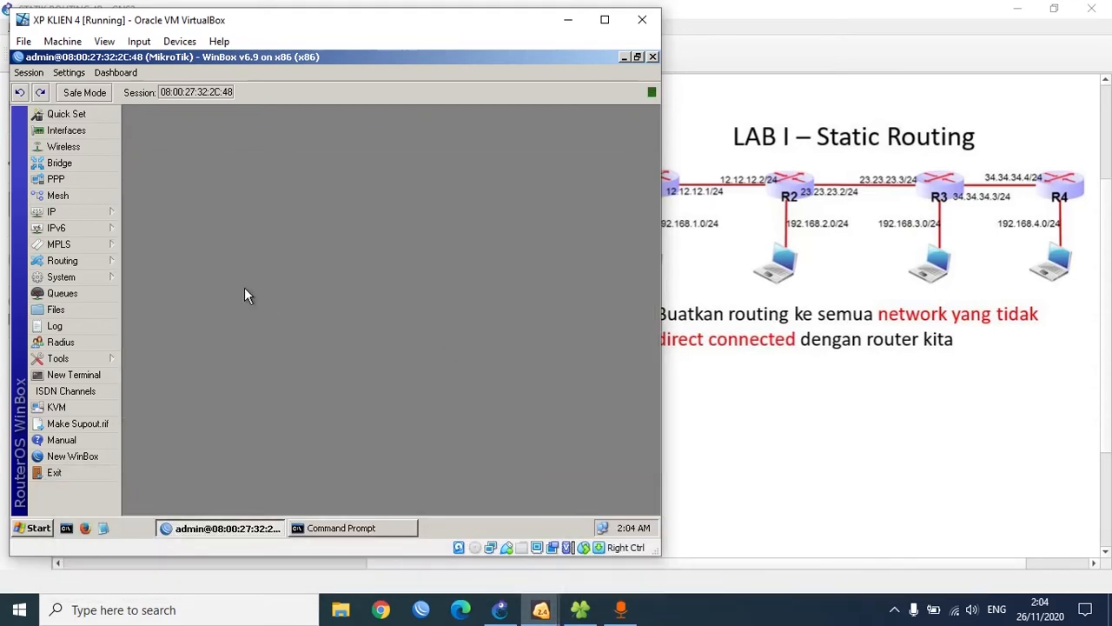
left_click(100, 214)
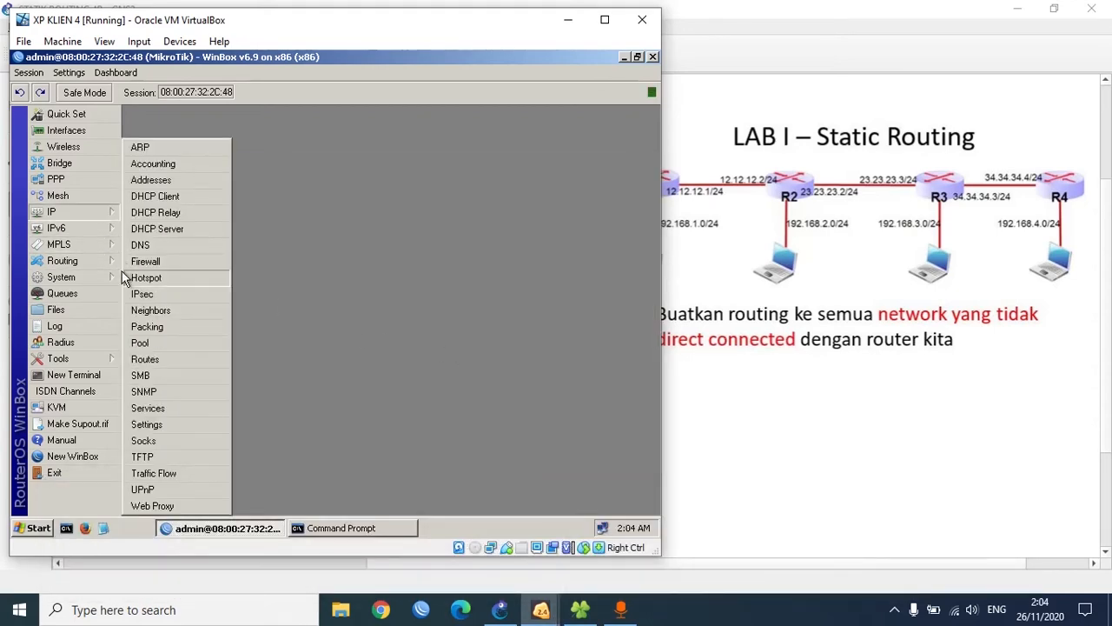
left_click(143, 359)
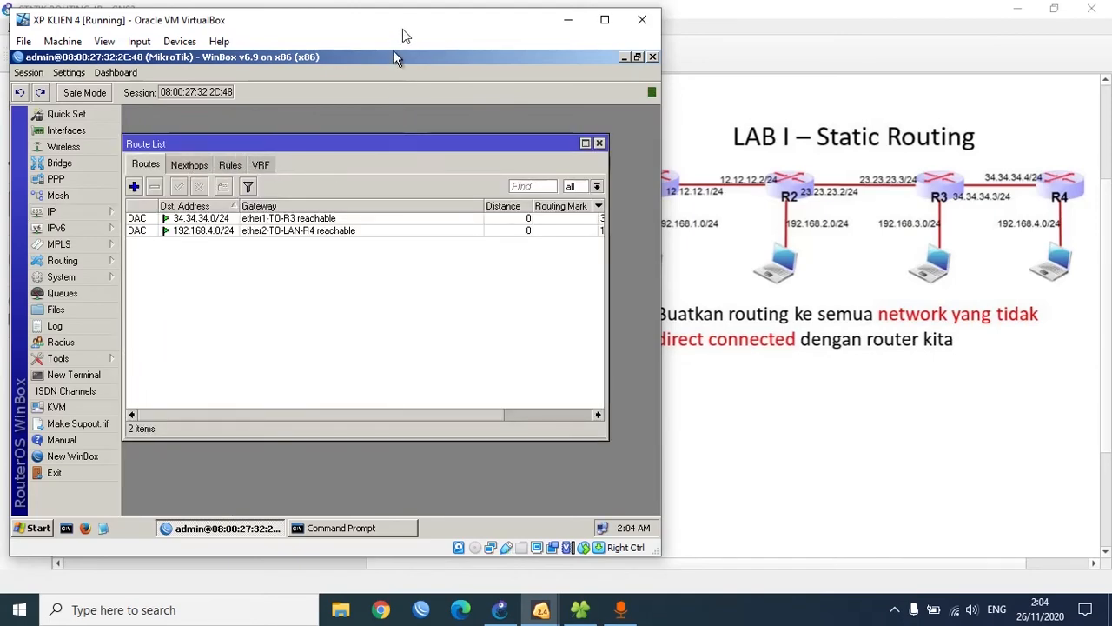
left_click_drag(402, 35, 393, 30)
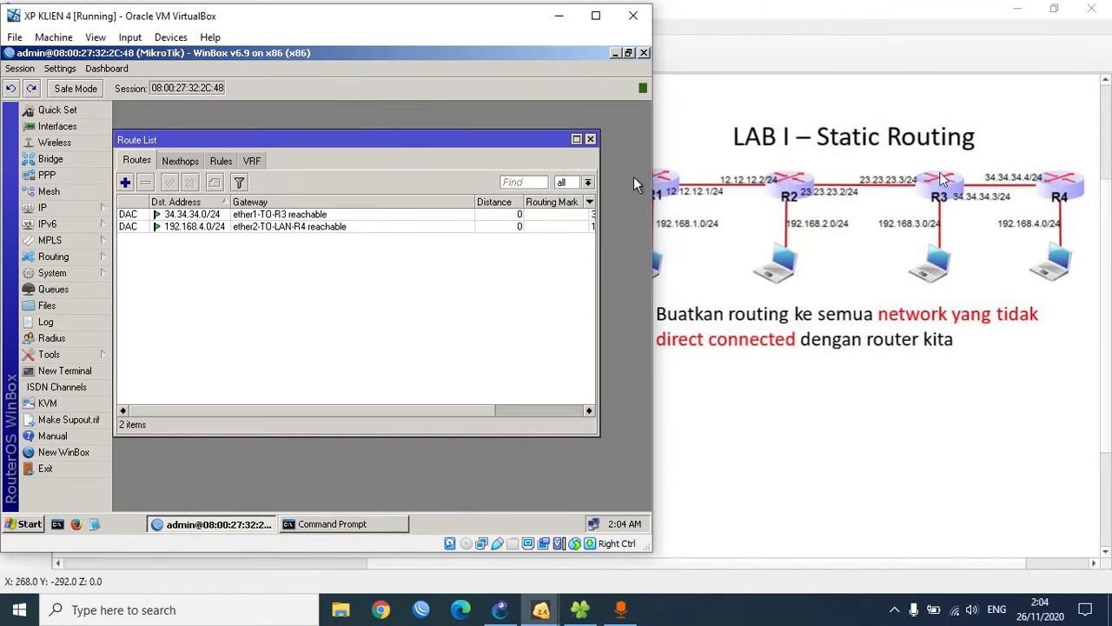
- Add a static route on R4 to 192.168.3.0/24 via gateway 34.34.34.3, apply it and check it in the route list
left_click(126, 184)
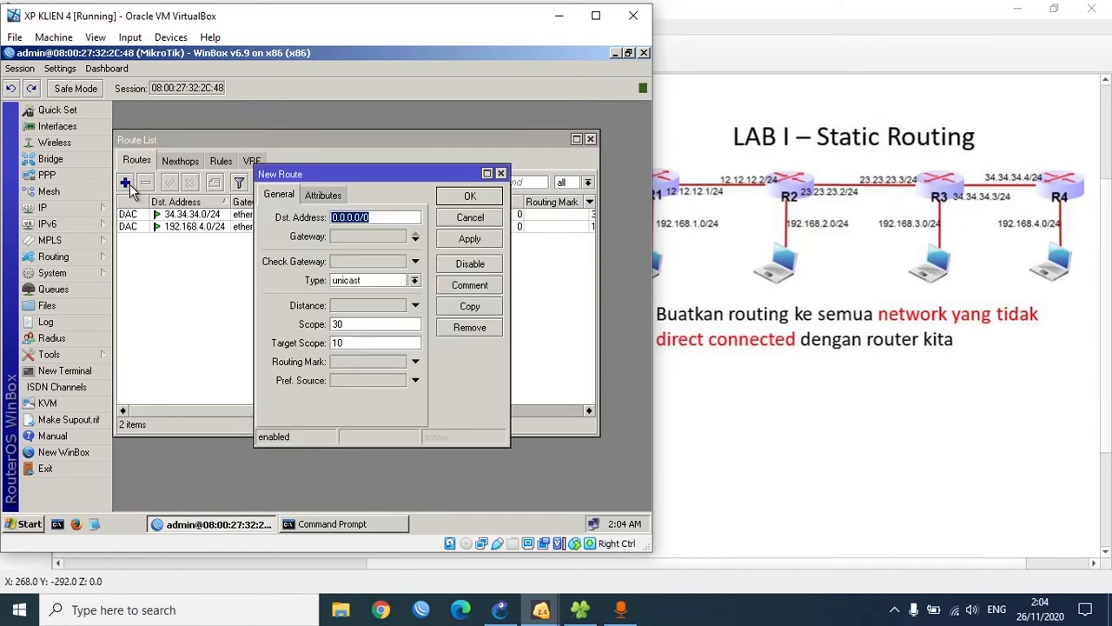
left_click(337, 237)
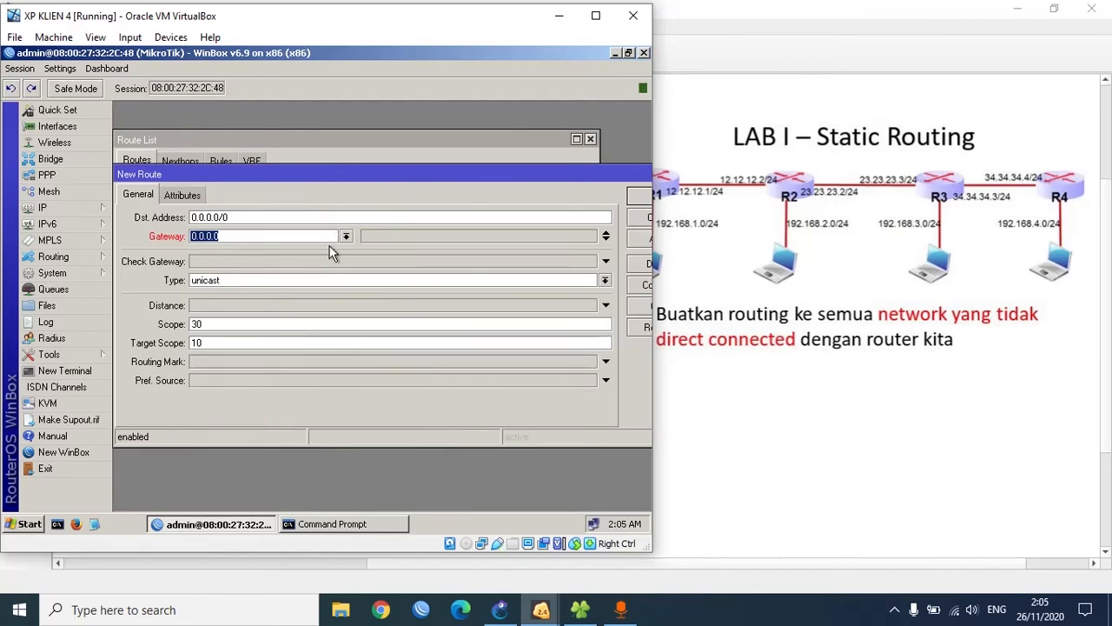
type("34.34.34.3")
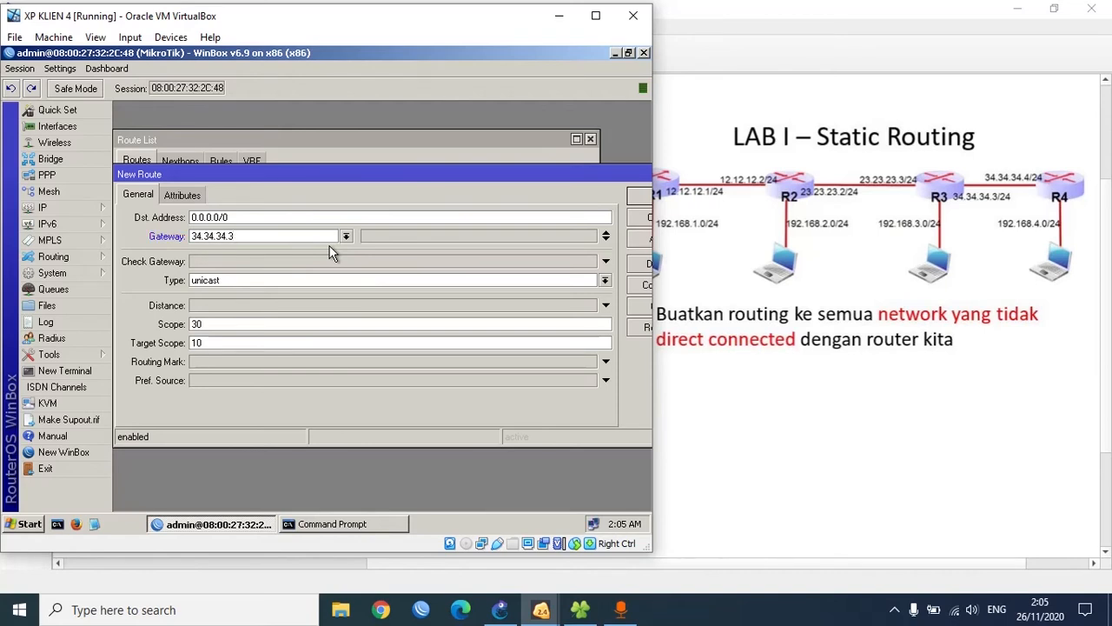
left_click(242, 217)
double_click(242, 217)
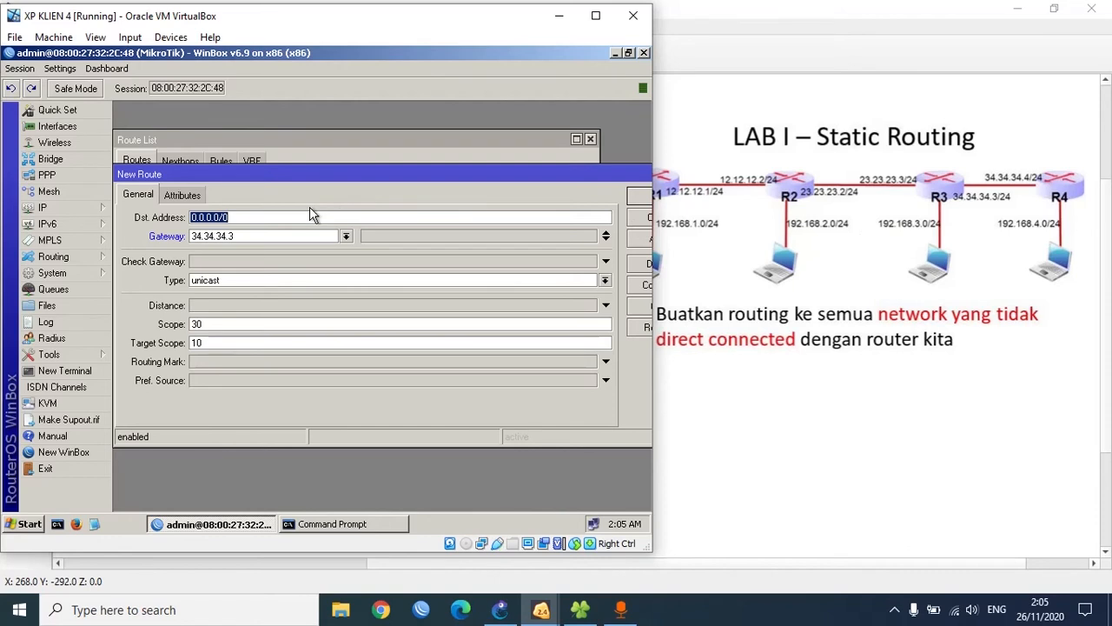
type("192.168")
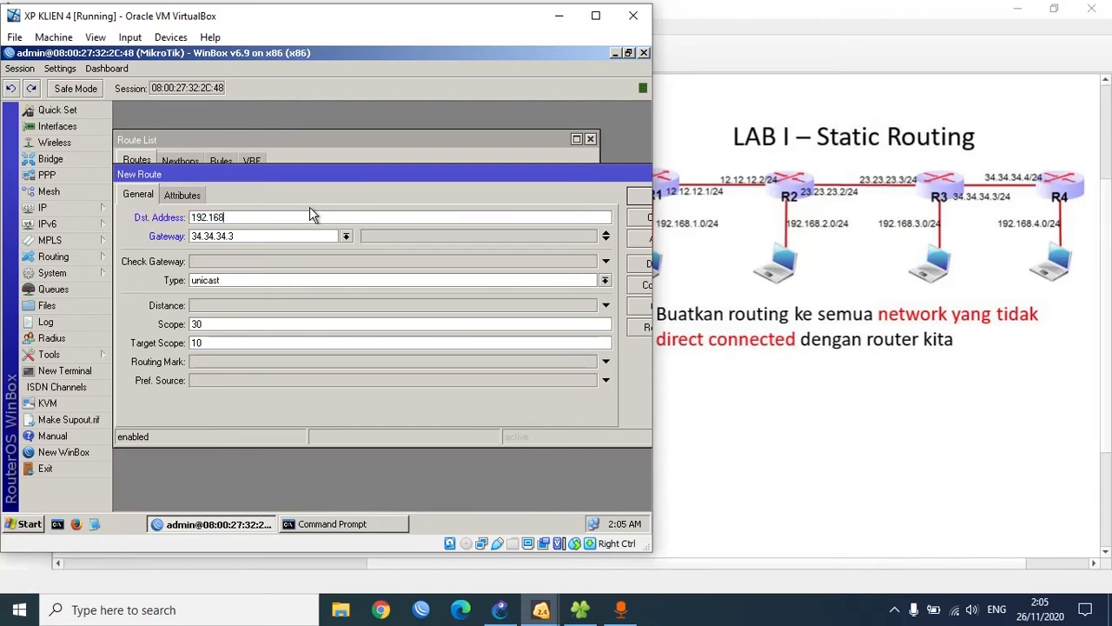
type(".3.0/24")
left_click(632, 235)
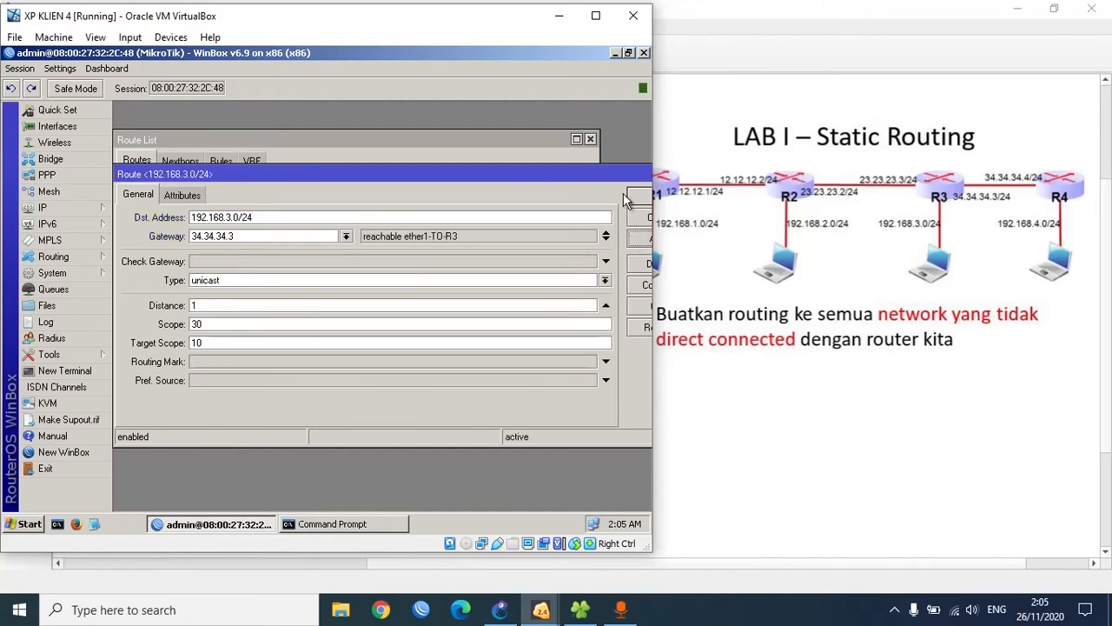
left_click_drag(613, 173, 610, 274)
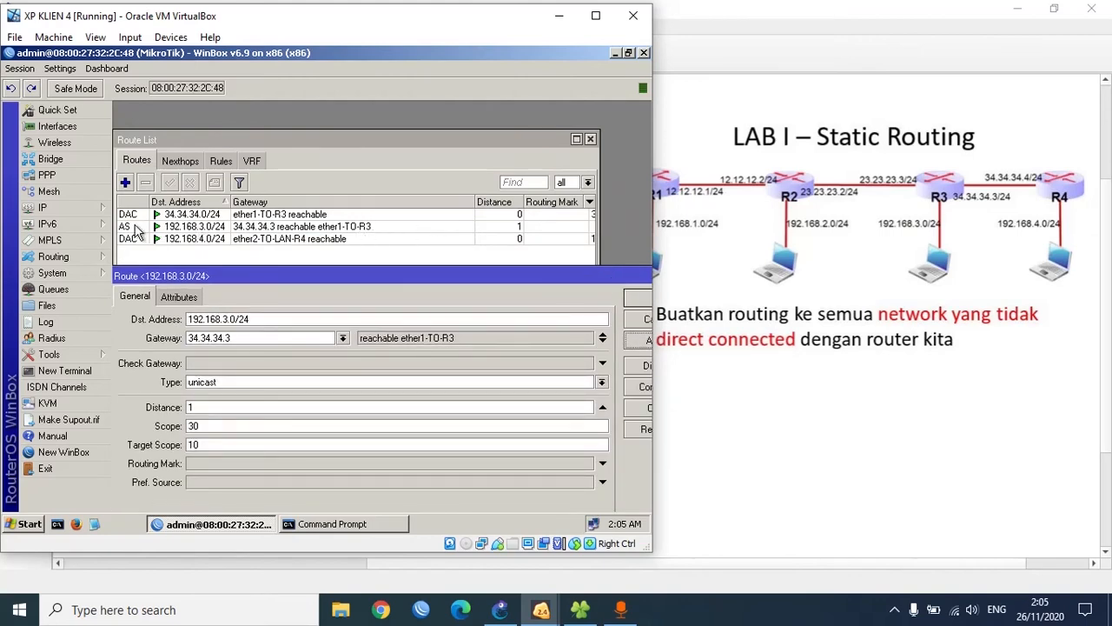
left_click_drag(228, 275, 237, 220)
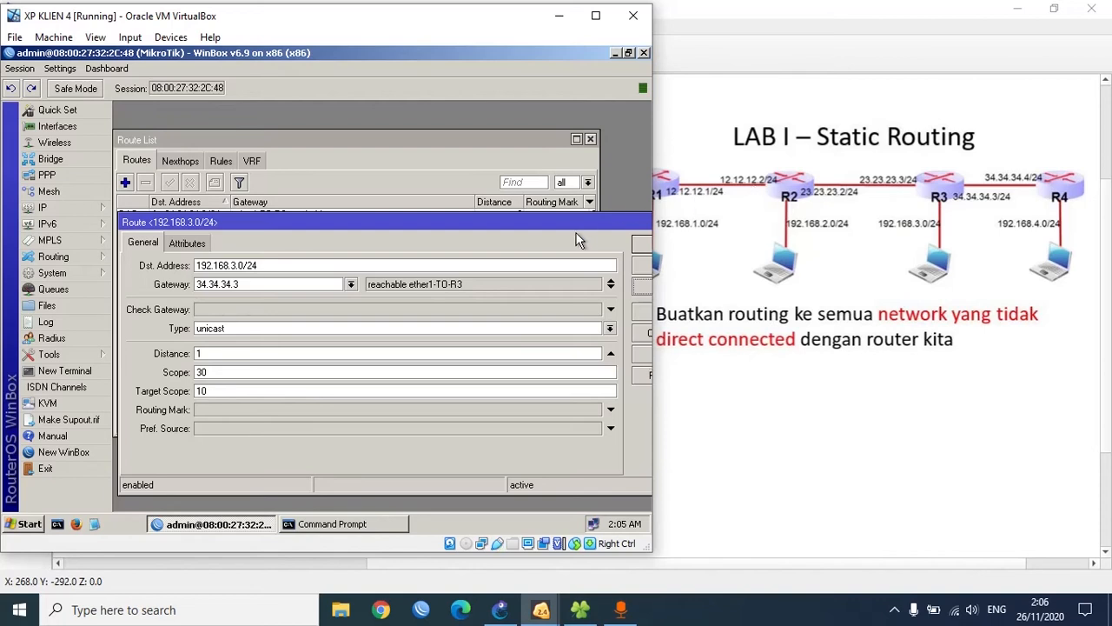
left_click_drag(580, 221, 558, 219)
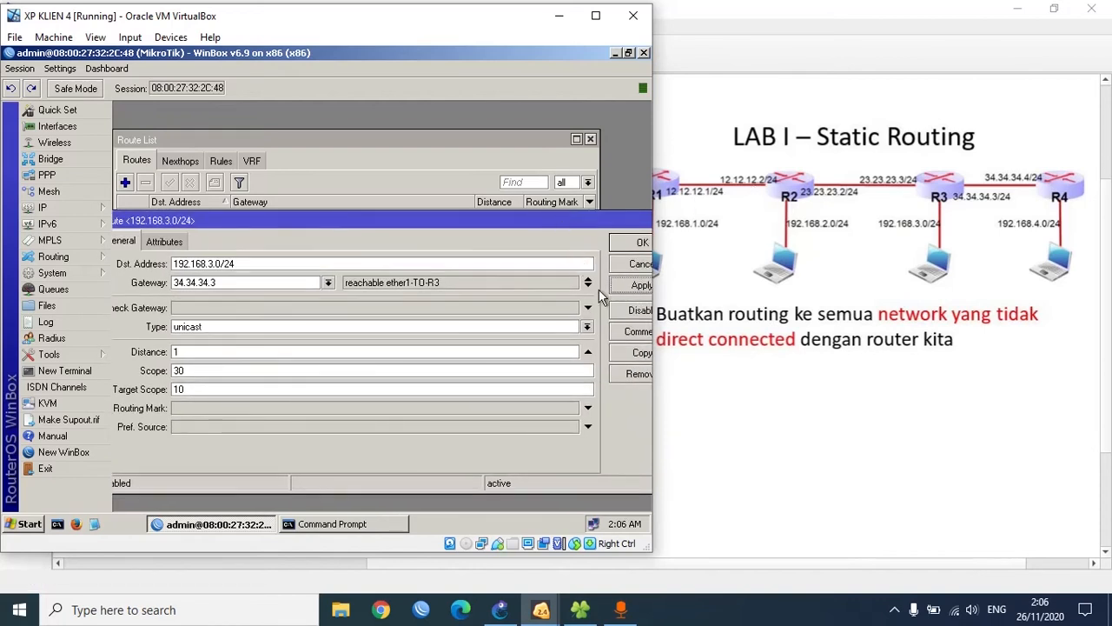
- Copy R4's 192.168.3.0/24 route, set the copy's destination to 23.23.23.0/24 and apply it
left_click(619, 355)
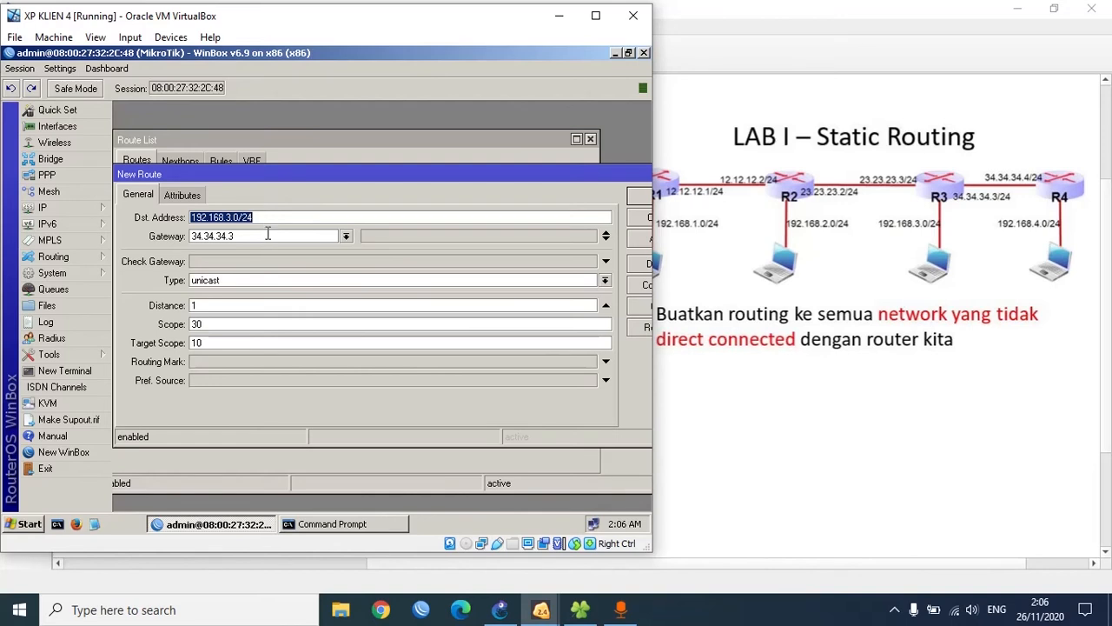
type("23")
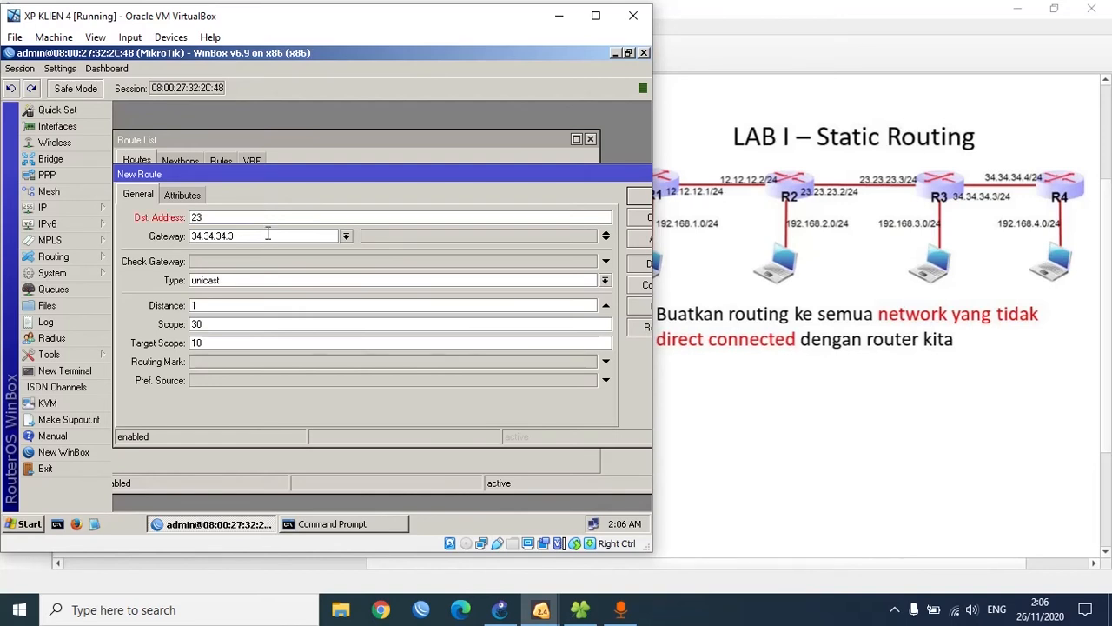
type(".23.23.0/24")
left_click(634, 242)
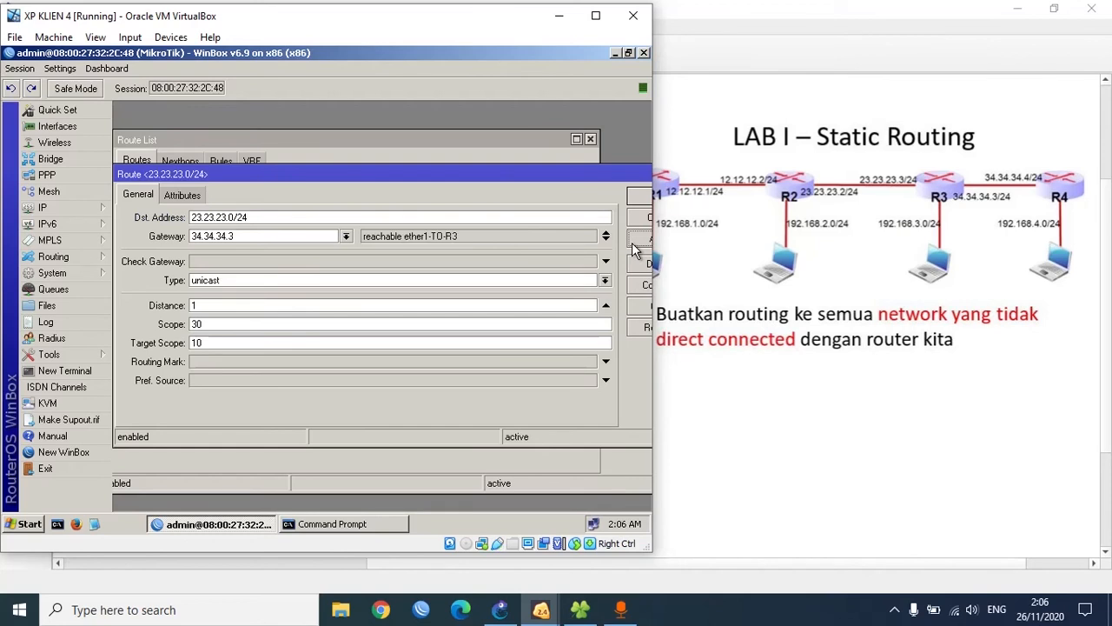
- Copy the 23.23.23.0/24 route, set the copy's destination to 12.12.12.0/24, apply it, and save and close all three routes
left_click(642, 306)
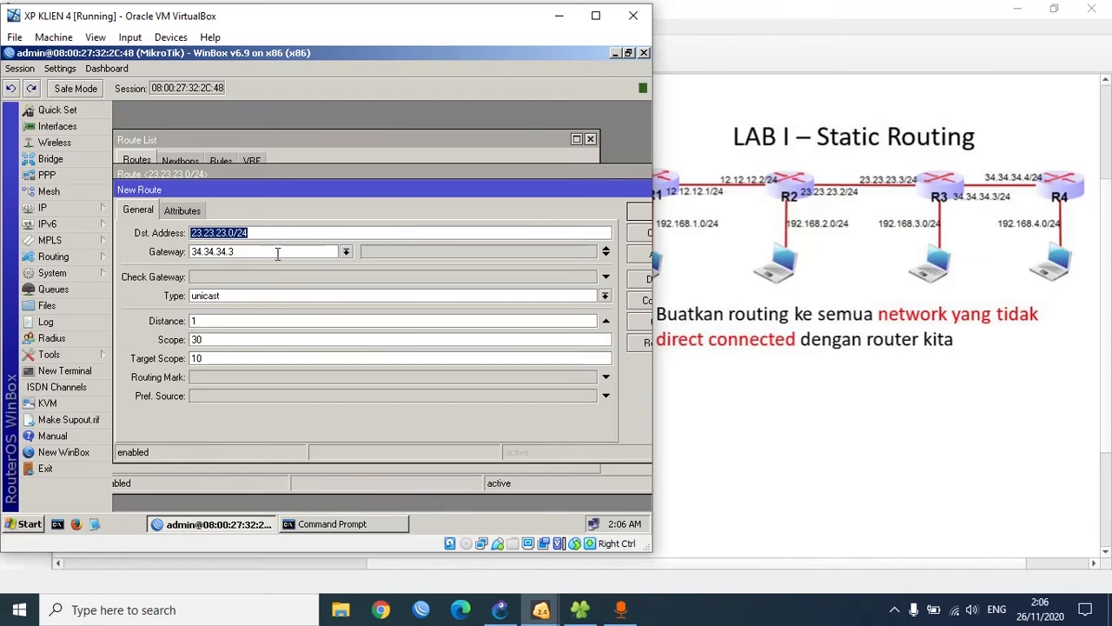
type("12.1")
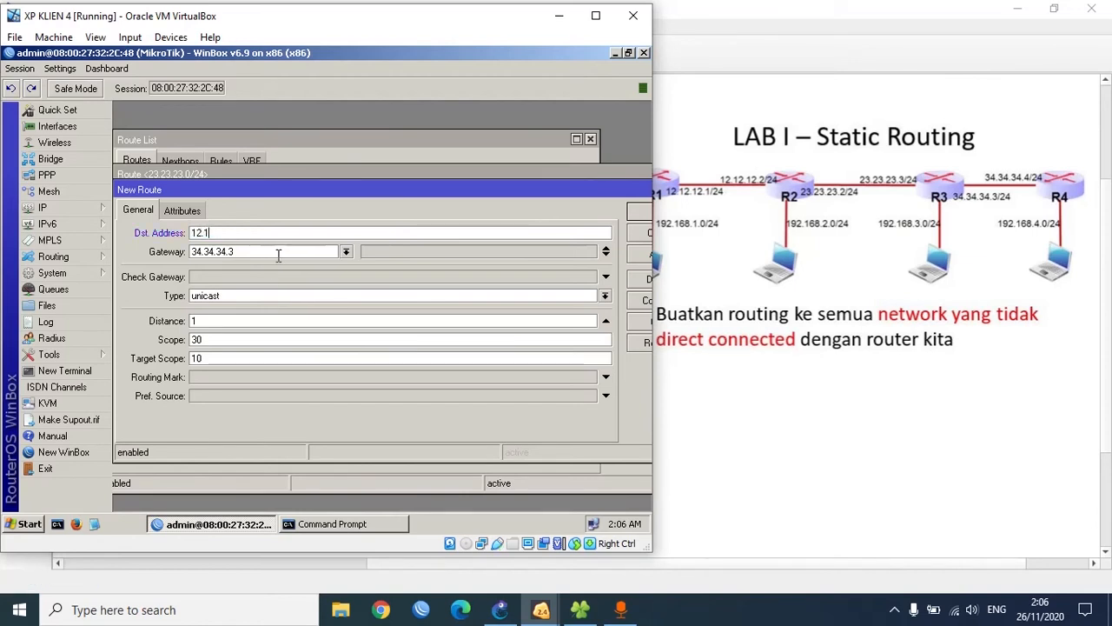
type("2.12.0/24")
left_click(630, 256)
left_click(631, 214)
left_click(634, 208)
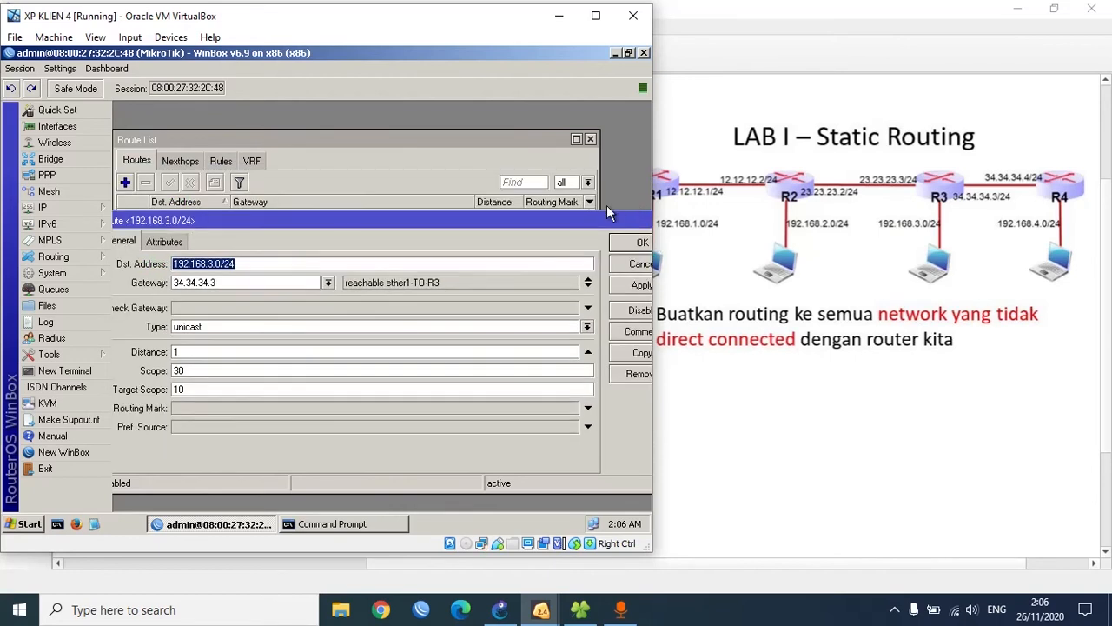
left_click(639, 242)
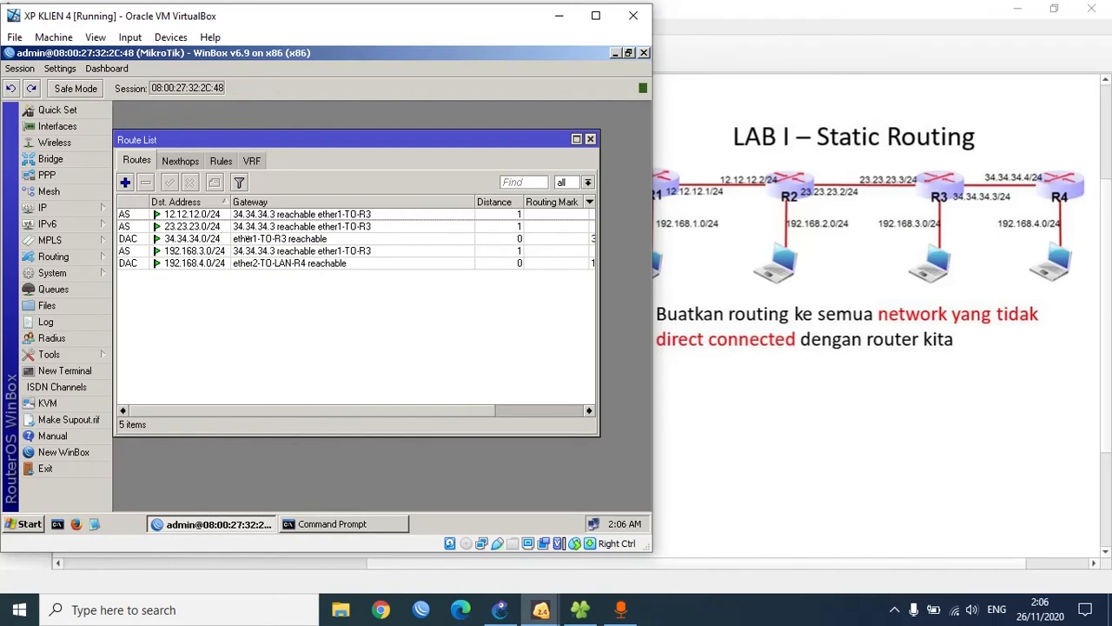
left_click_drag(372, 15, 351, 12)
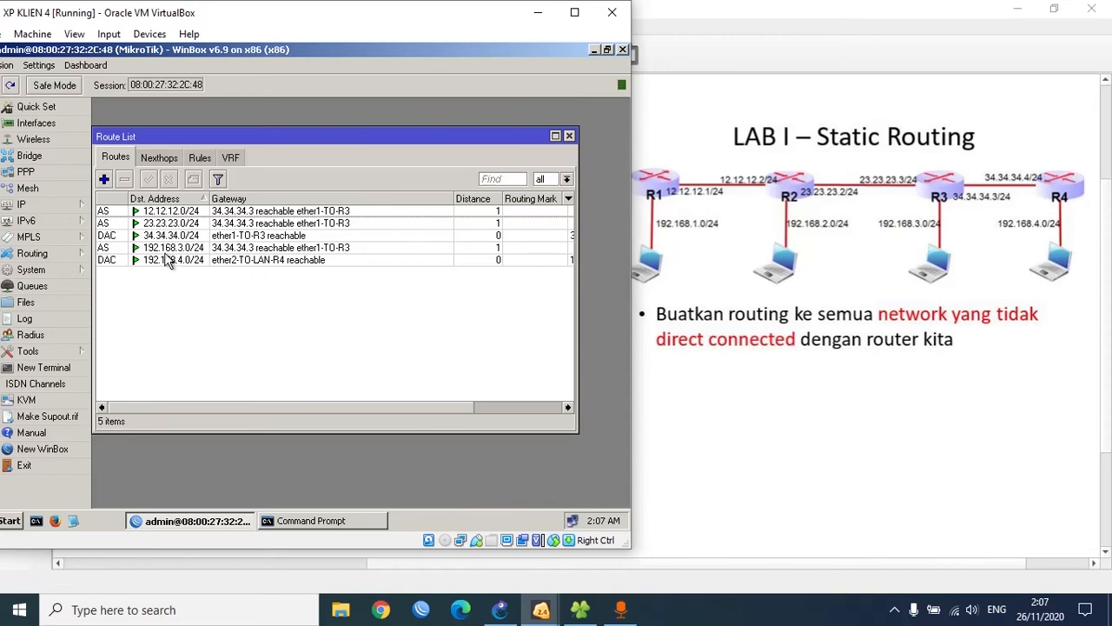
left_click(193, 251)
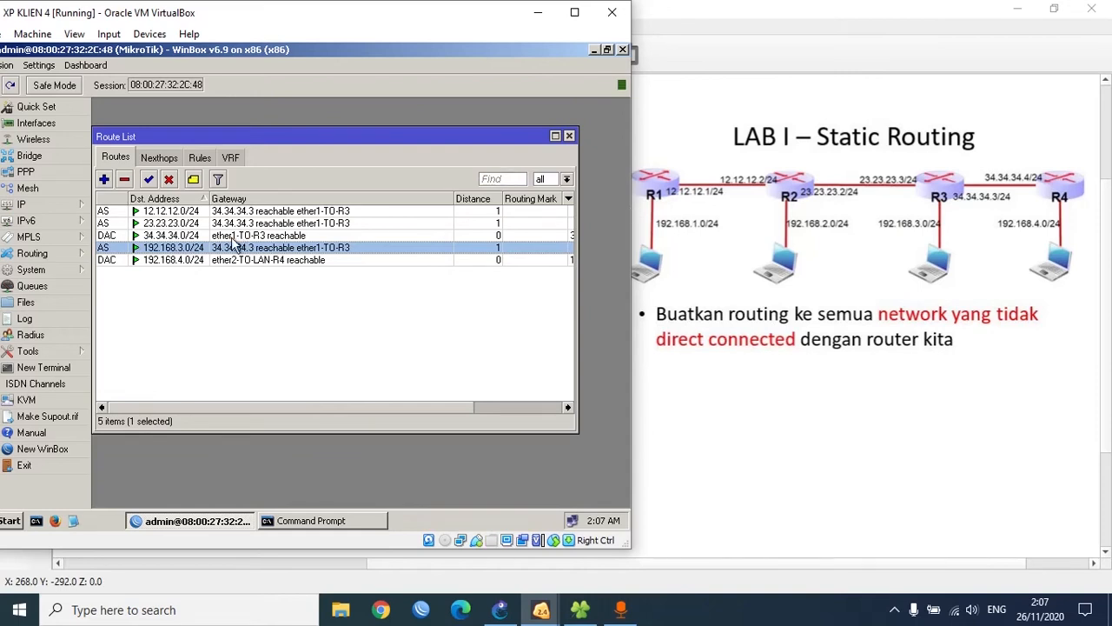
left_click(104, 179)
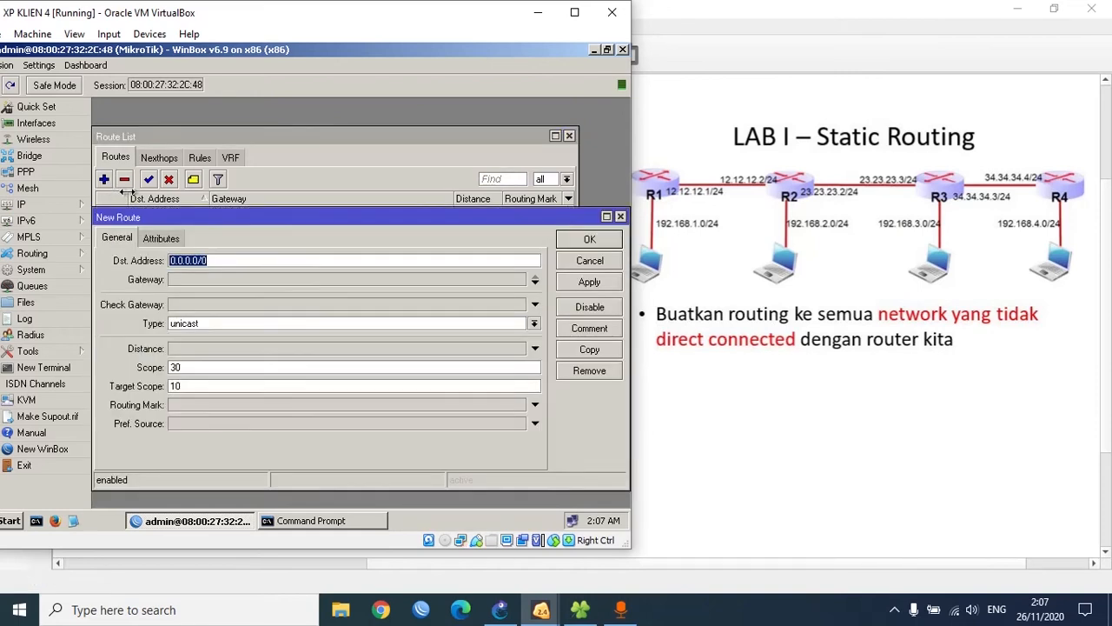
left_click(591, 261)
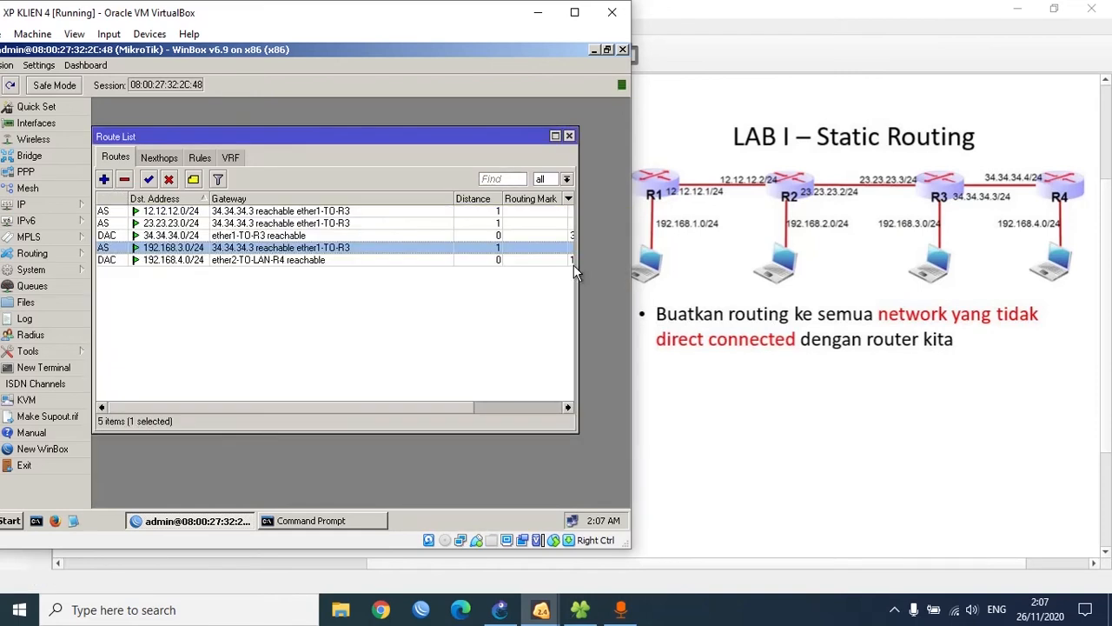
right_click(346, 254)
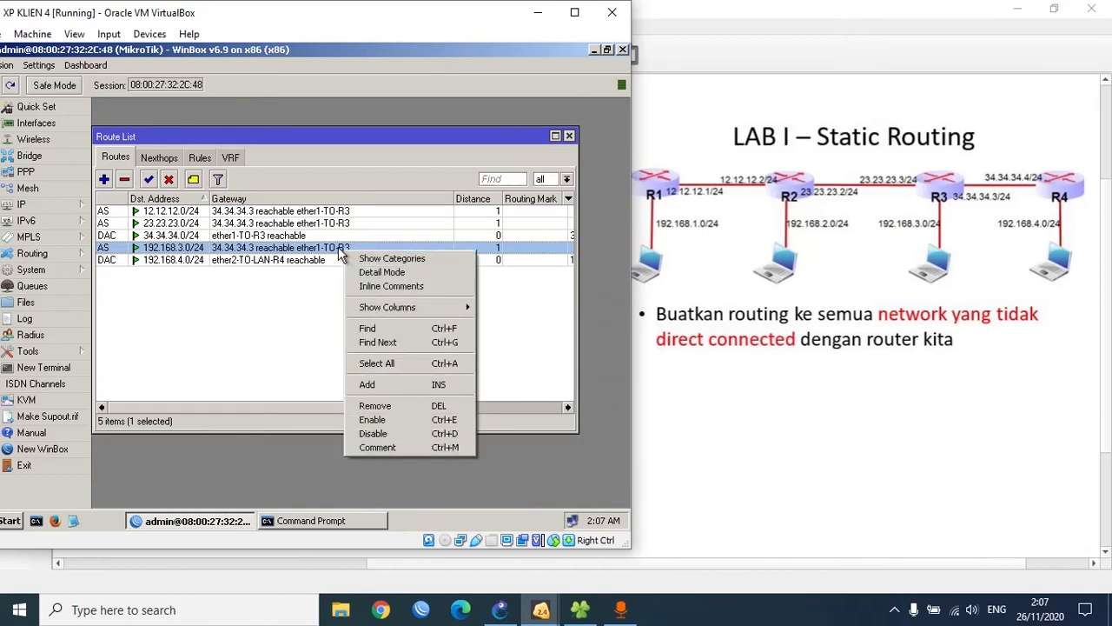
left_click(339, 249)
- Open R4's 192.168.3.0/24 route, copy it, set the copy's destination to 192.168.2.0/24 and apply it
double_click(338, 247)
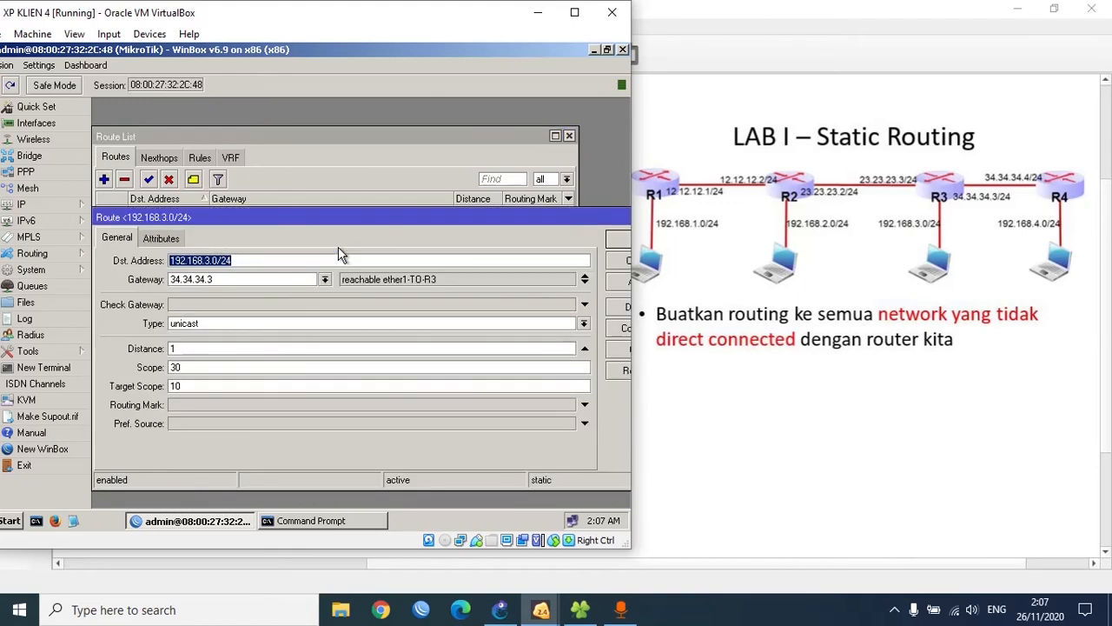
left_click(625, 350)
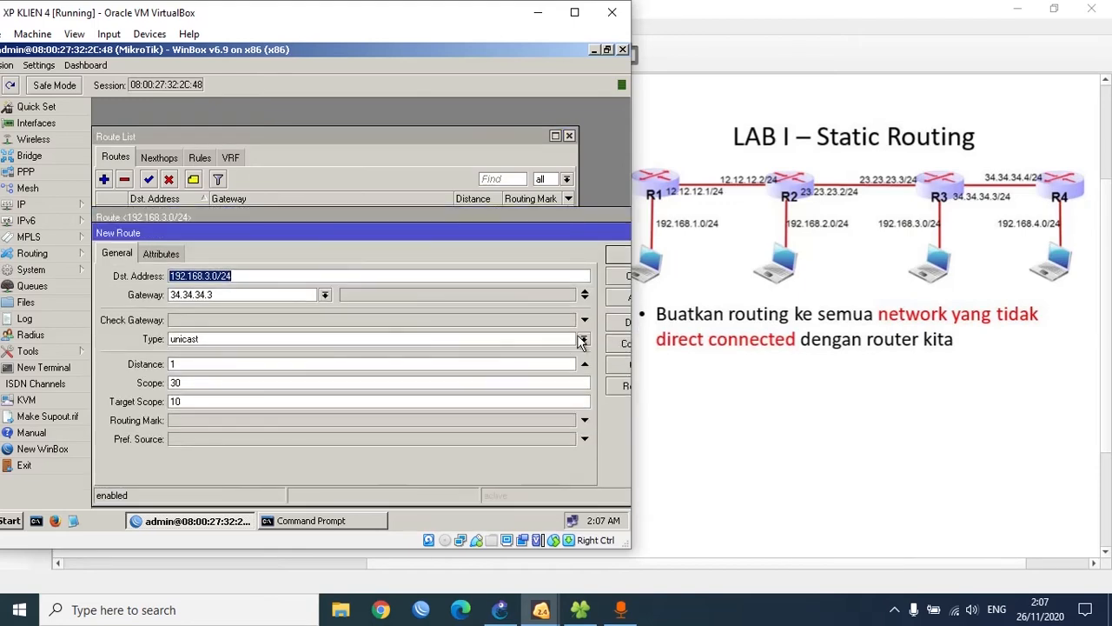
left_click_drag(379, 233, 384, 211)
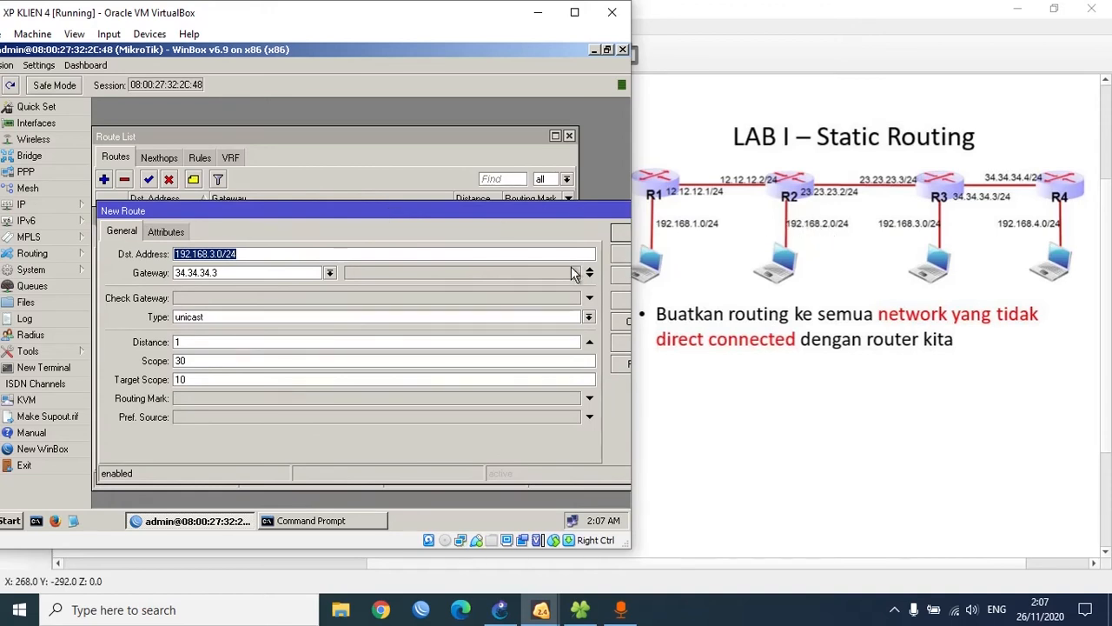
left_click_drag(218, 252, 435, 189)
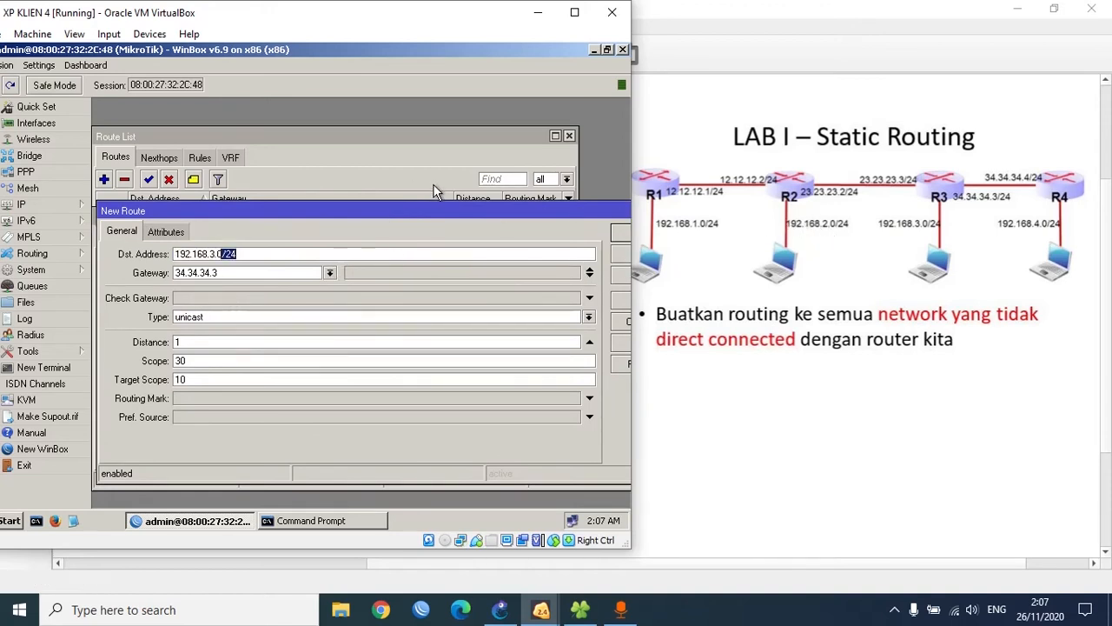
key("Left")
key("Left")
key("BackSpace")
type("2")
left_click(617, 274)
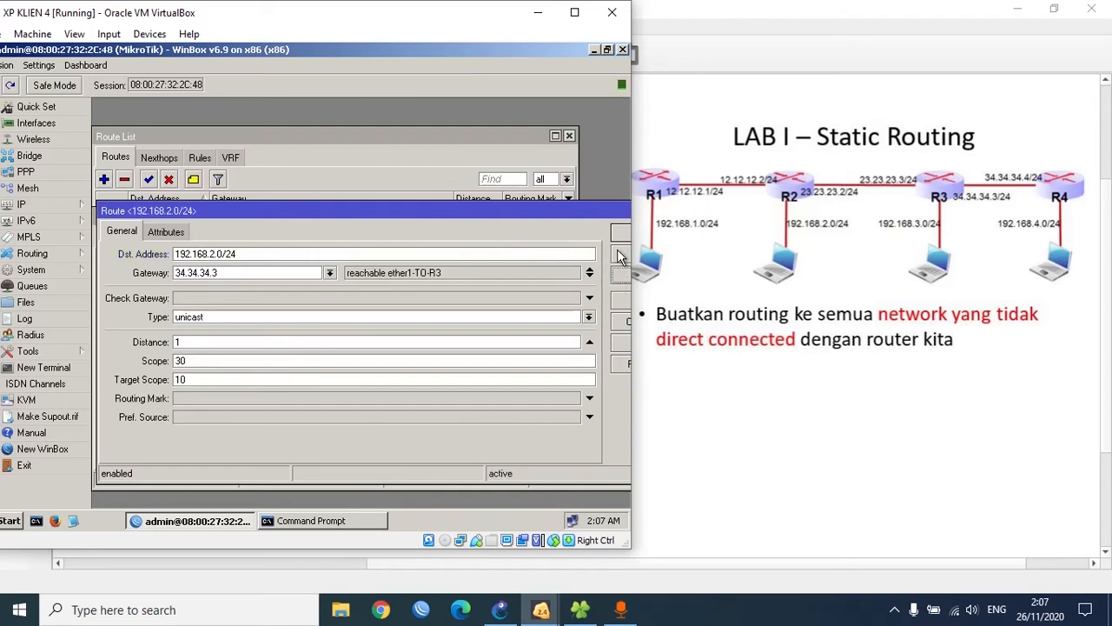
- Copy the 192.168.2.0/24 route with destination 192.168.1.0/24, save and close the open routes, and check the LAN routes in the list
left_click(620, 342)
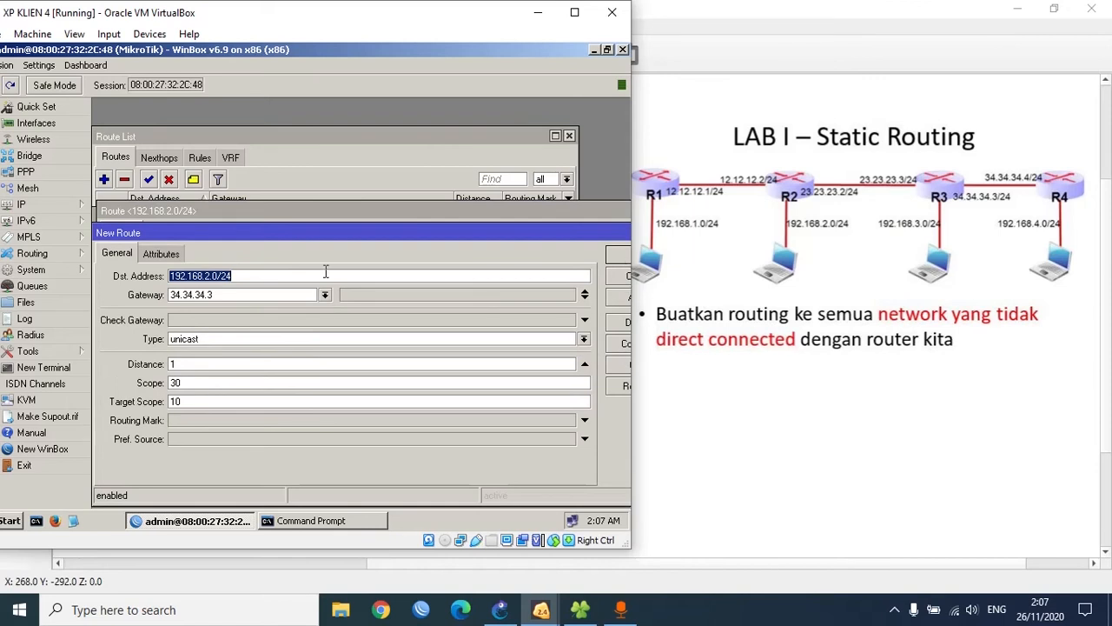
left_click(213, 276)
type("1")
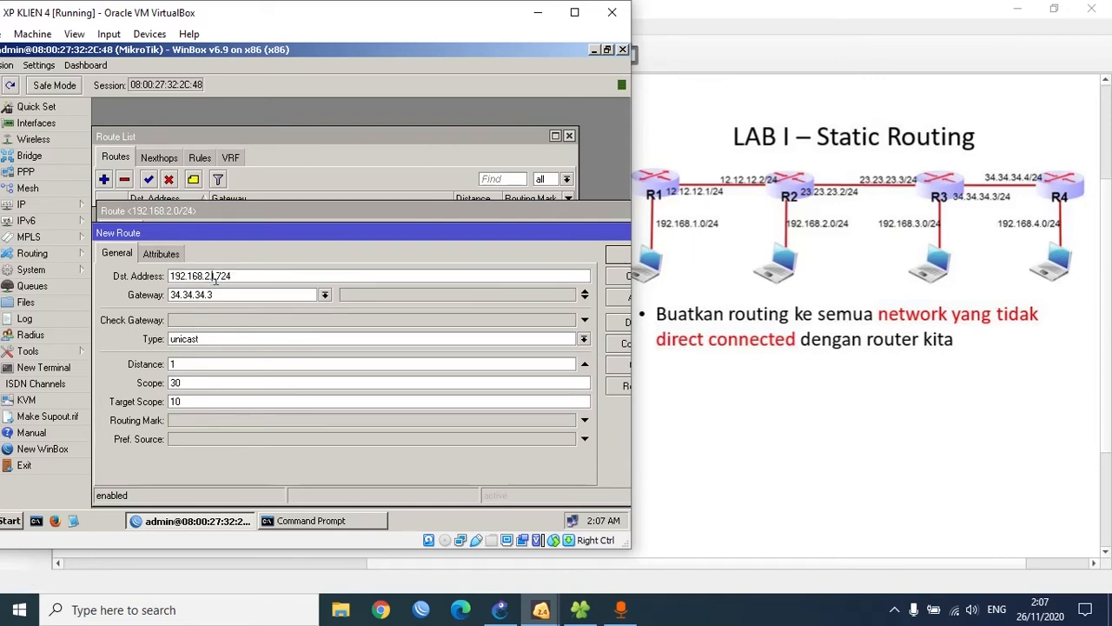
type("0")
key("BackSpace")
key("BackSpace")
key("BackSpace")
type("1.")
left_click(611, 301)
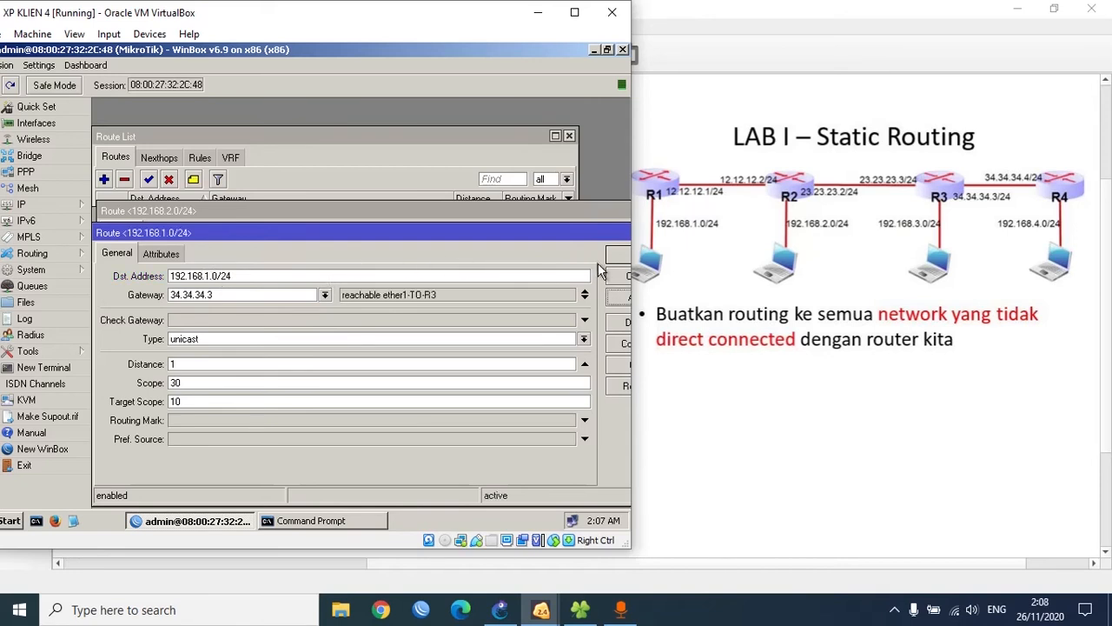
left_click(614, 253)
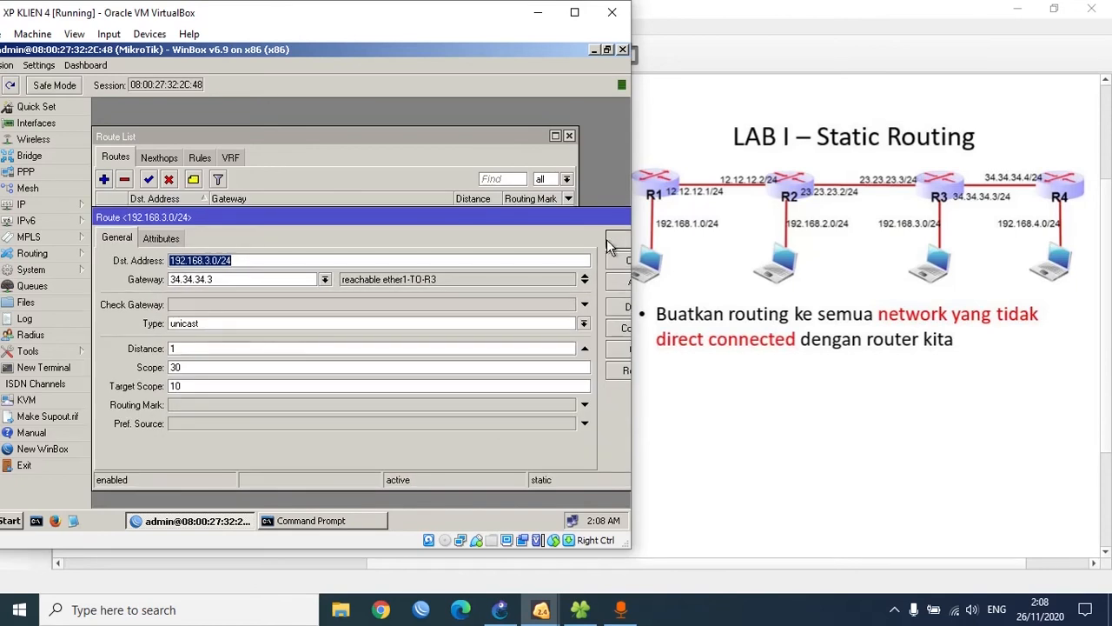
left_click(612, 236)
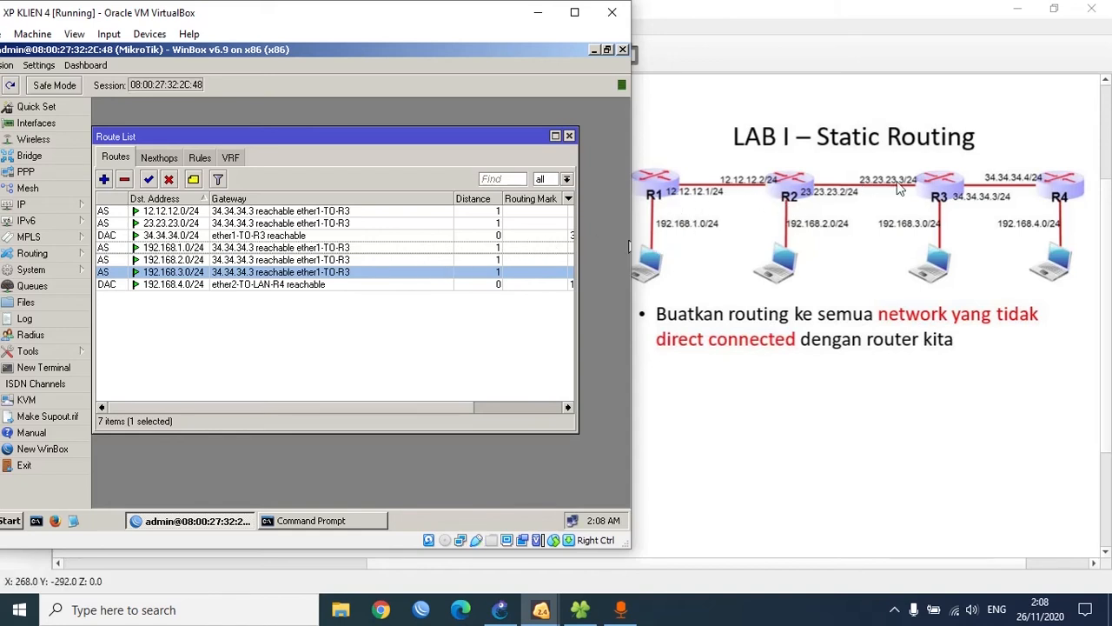
left_click(179, 250)
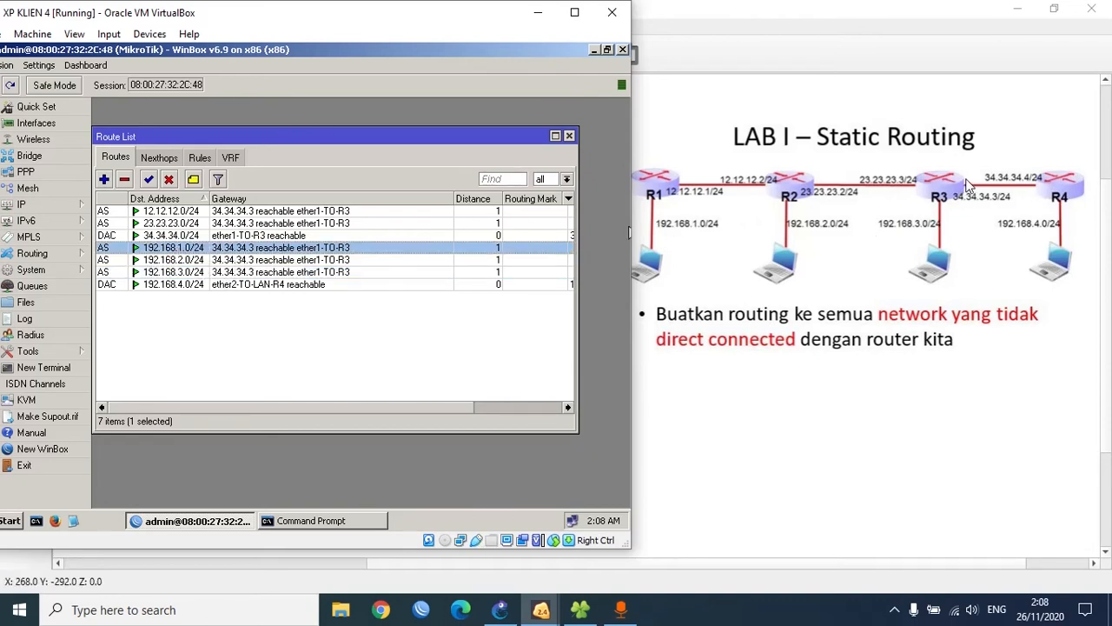
left_click(193, 263)
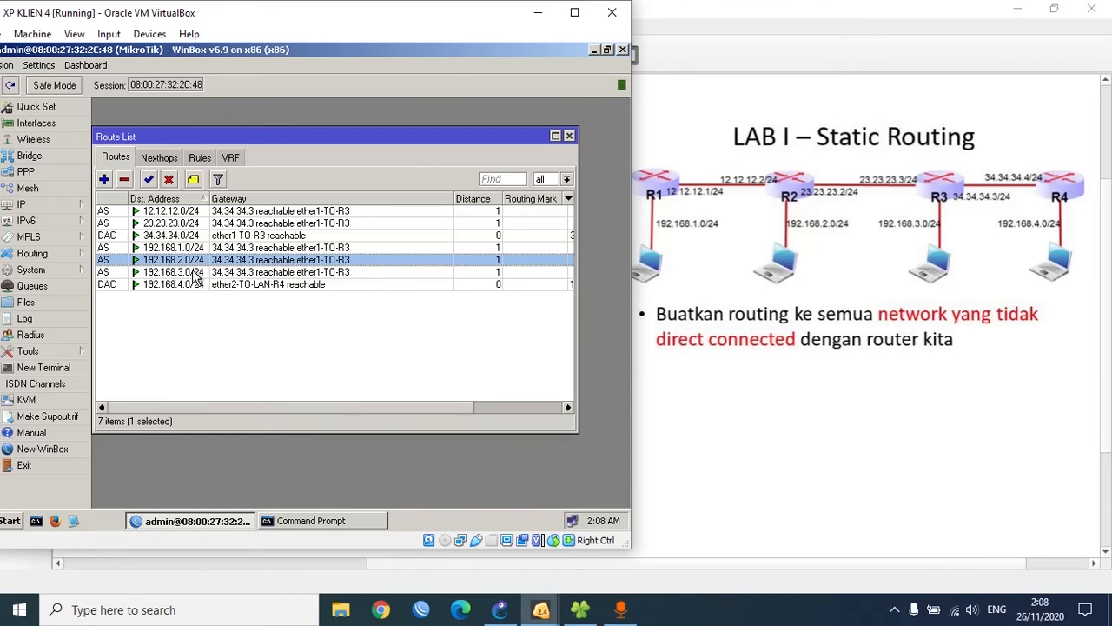
left_click(196, 273)
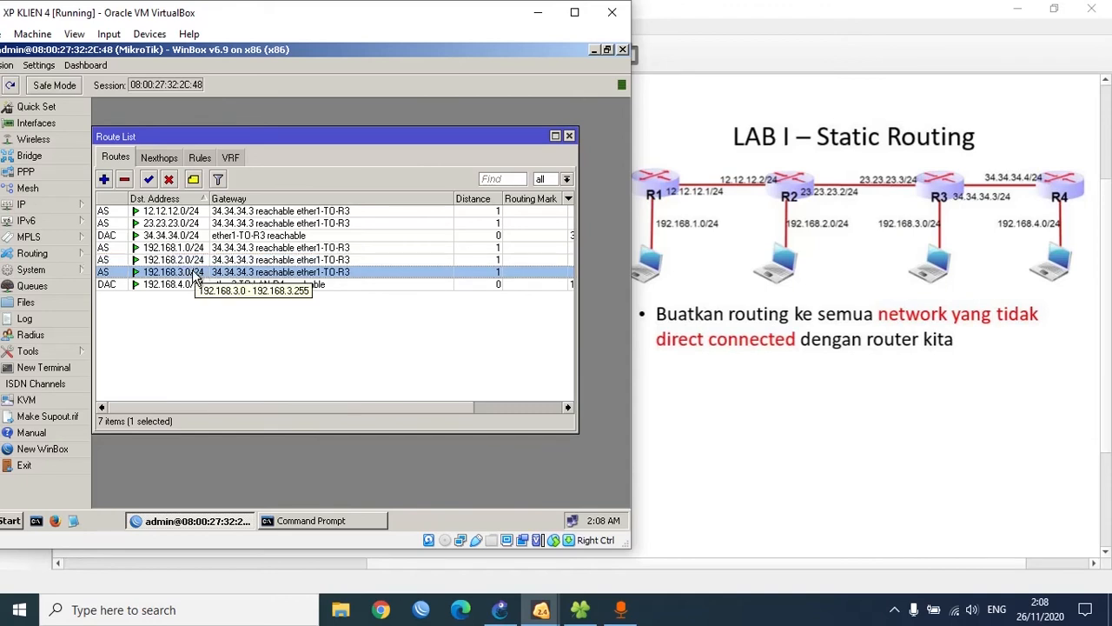
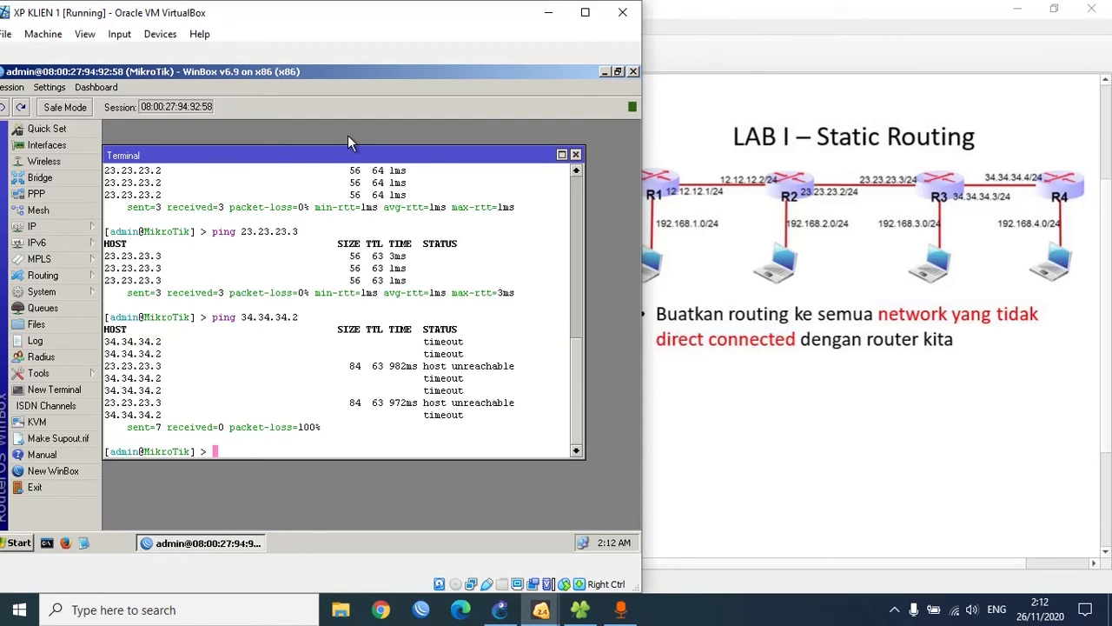
- On R1 in the XP KLIEN 1 virtual machine, replace the old terminal with a new one and run a short ping to 23.23.23.2
left_click(576, 154)
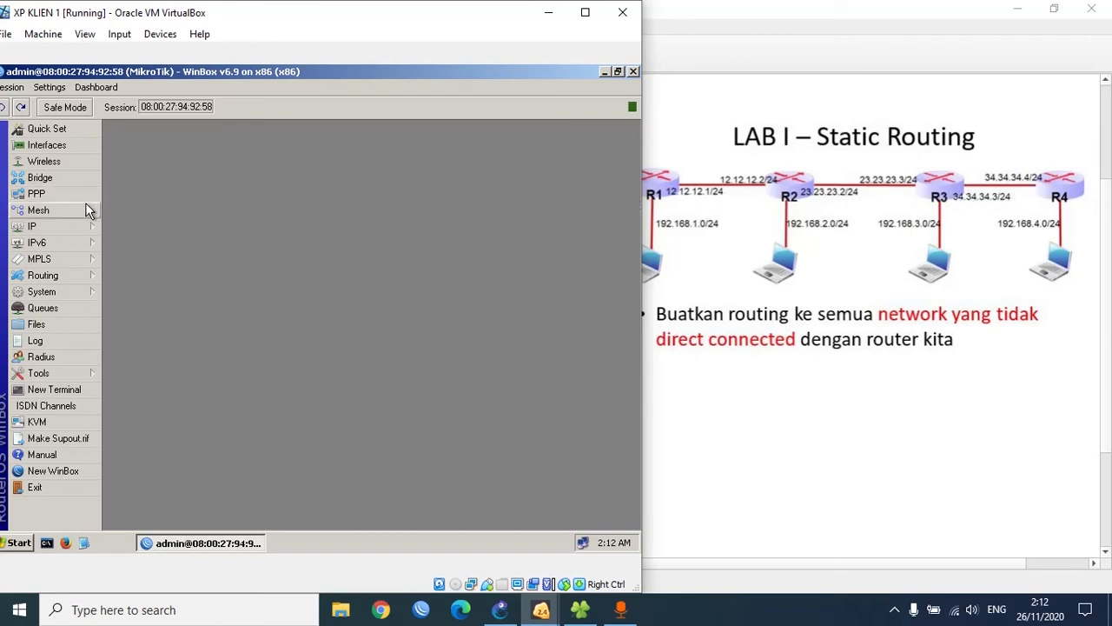
left_click(87, 389)
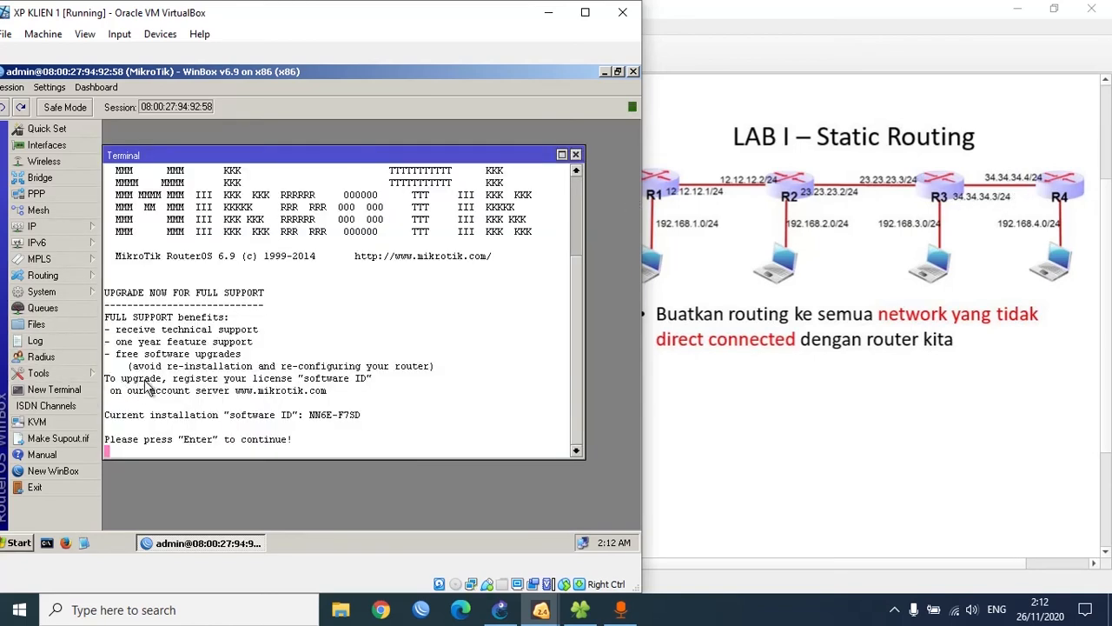
key("Return")
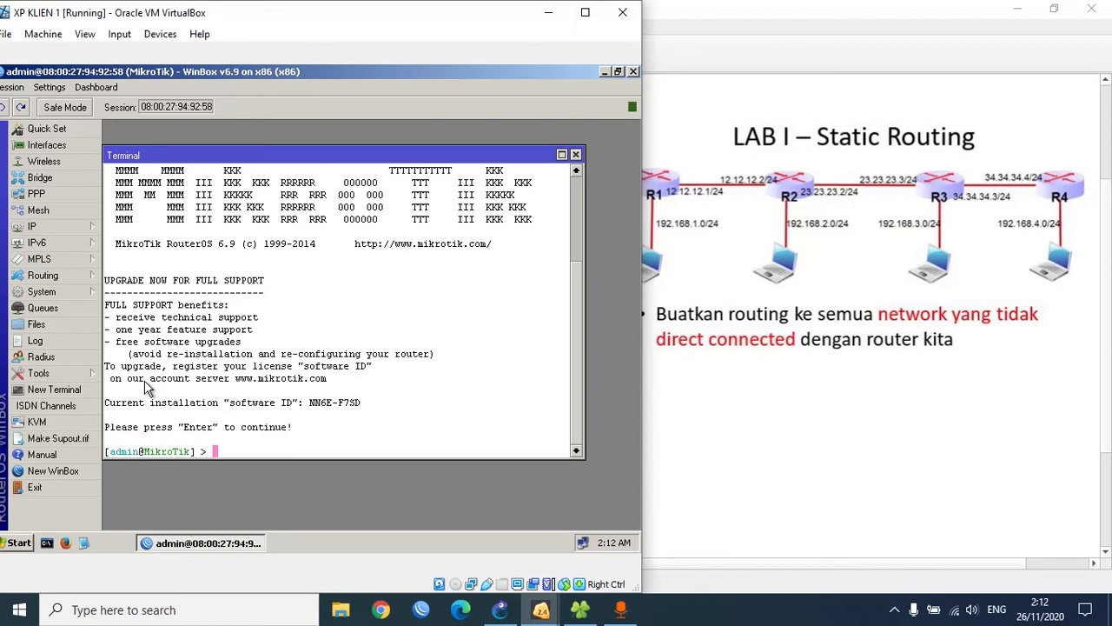
type("ping 23.23.23.2")
key("Return")
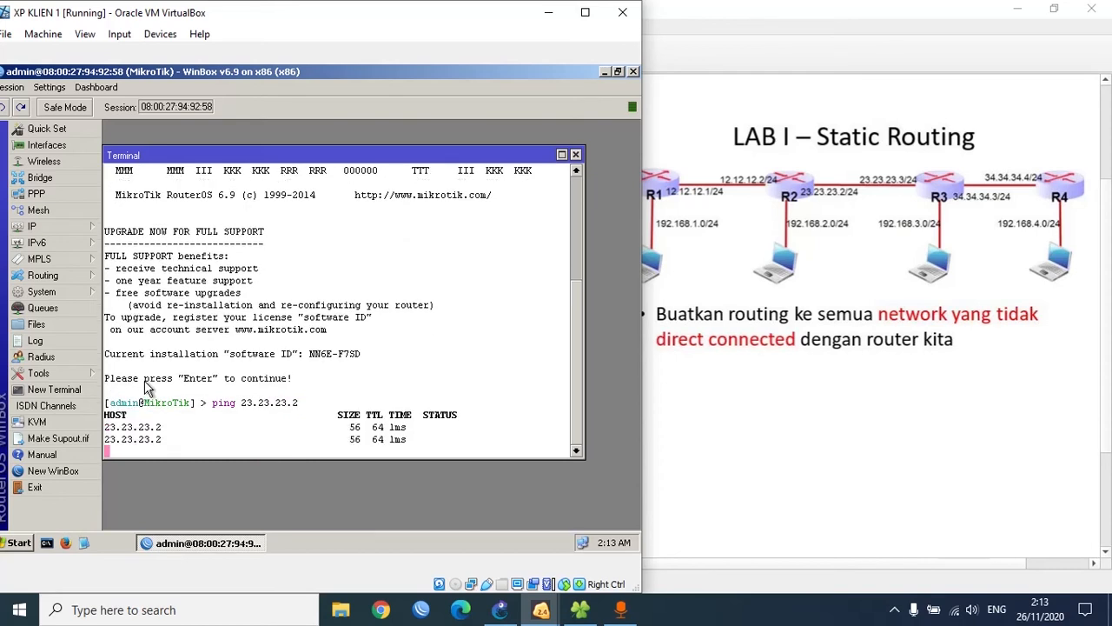
key("ctrl+c")
- Run a short ping from R1 to 23.23.23.3 to test reachability of R3
key("Up")
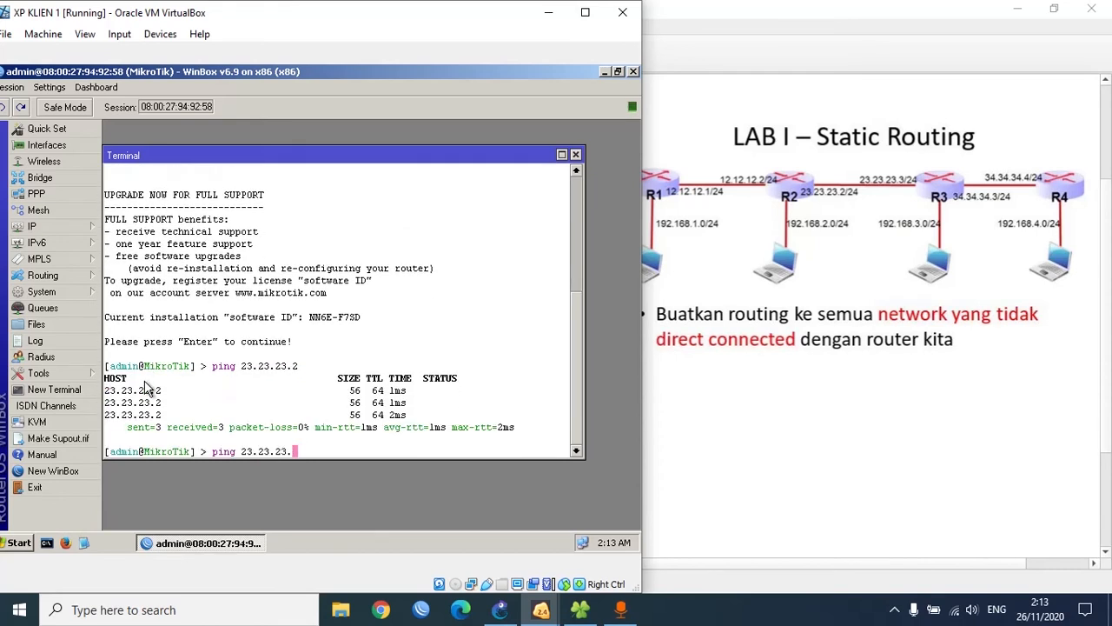
key("BackSpace")
type("3")
key("Return")
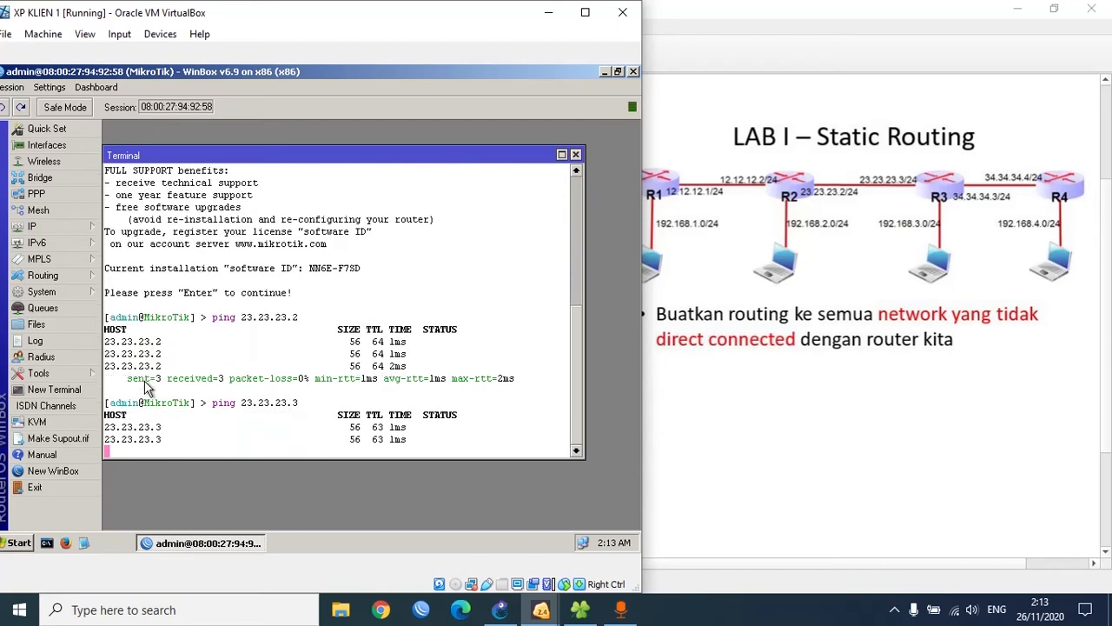
key("ctrl+c")
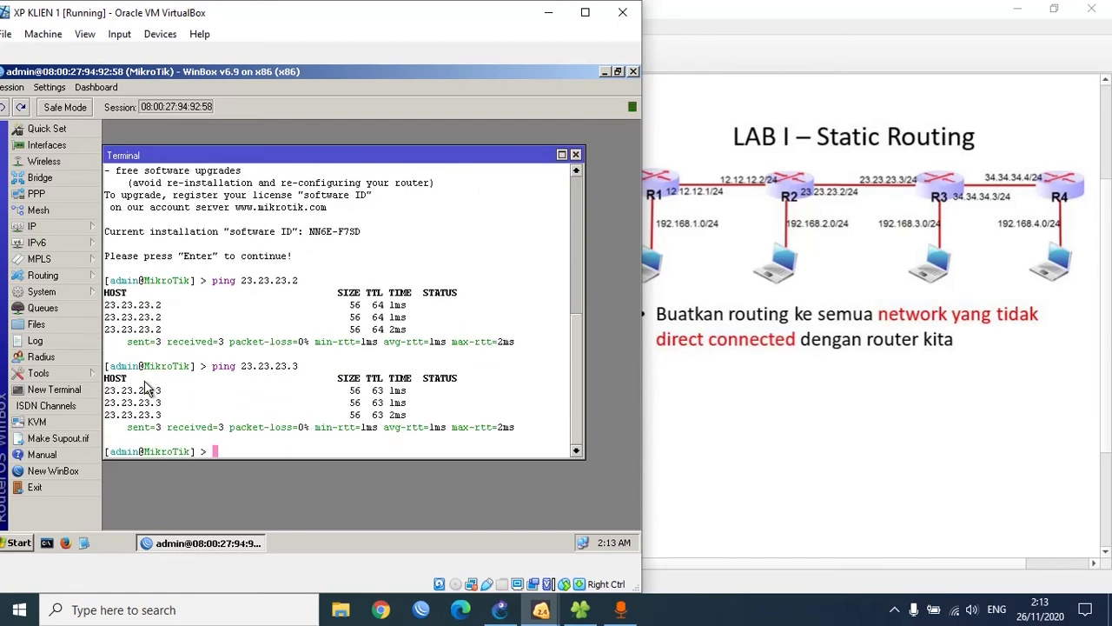
- Ping 34.34.34.3 and 34.34.34.4 from R1's terminal to test reachability of the R3–R4 link
type("ping 34.34.34.3")
key("Return")
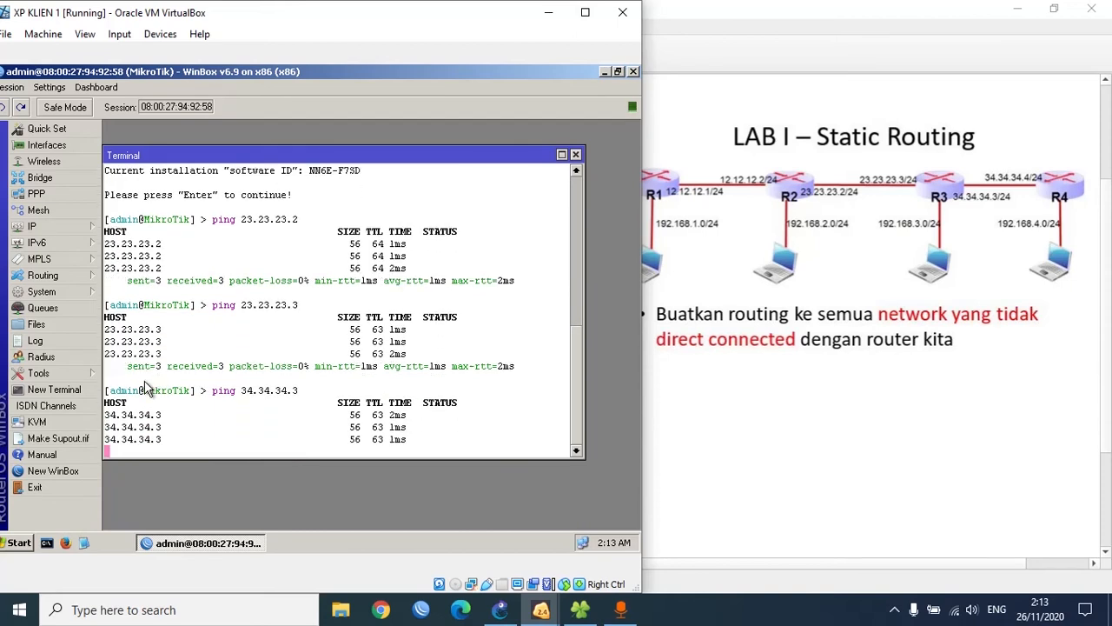
key("Up")
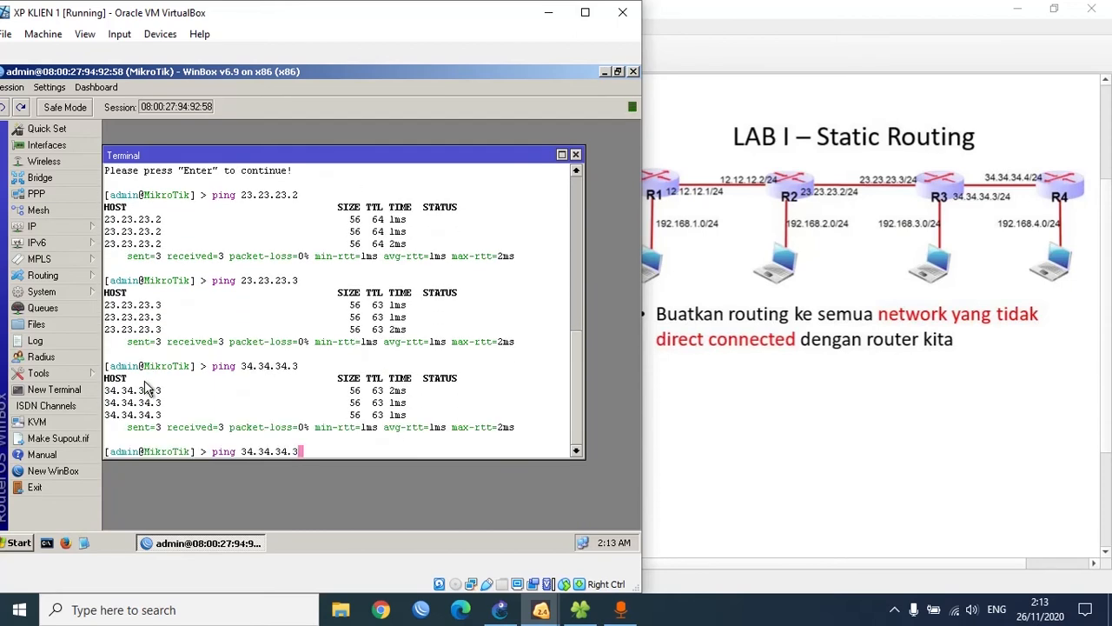
key("BackSpace")
type("4")
key("Return")
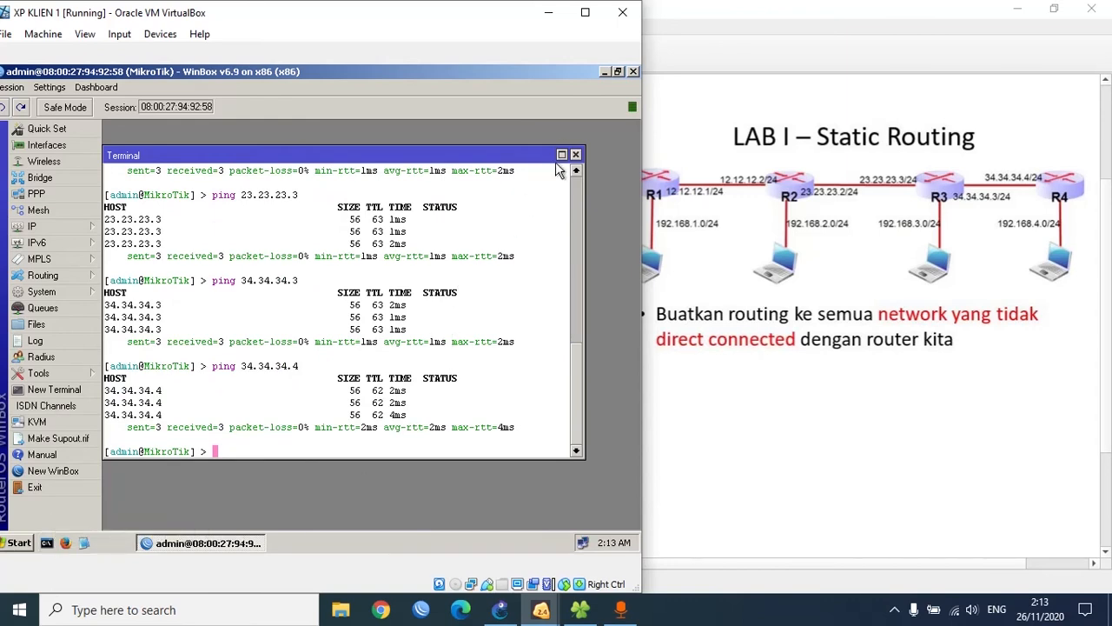
- Minimize WinBox in XP KLIEN 1, open a Command Prompt and ping 192.168.2.200 to test reachability of client 2
left_click(604, 73)
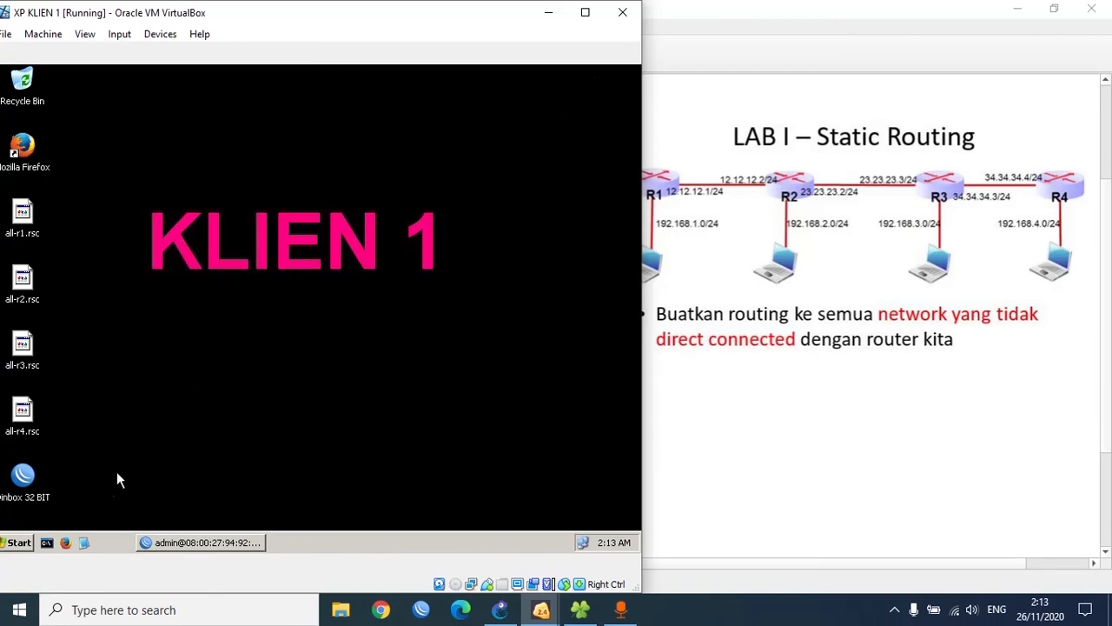
left_click(48, 543)
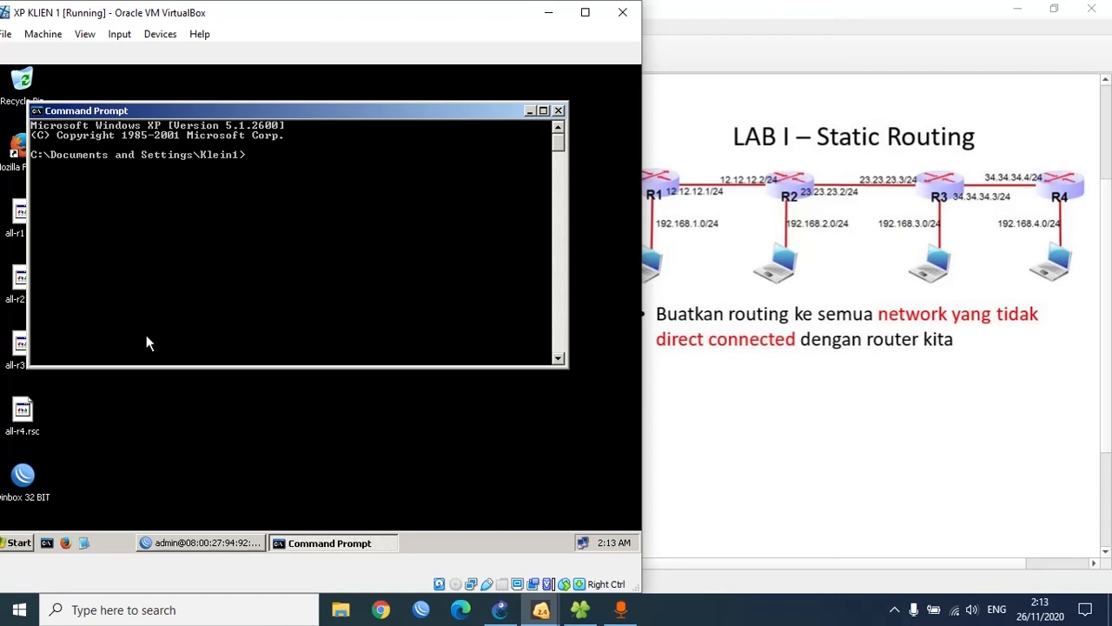
type("ping")
type("192.168.2.200")
key("Return")
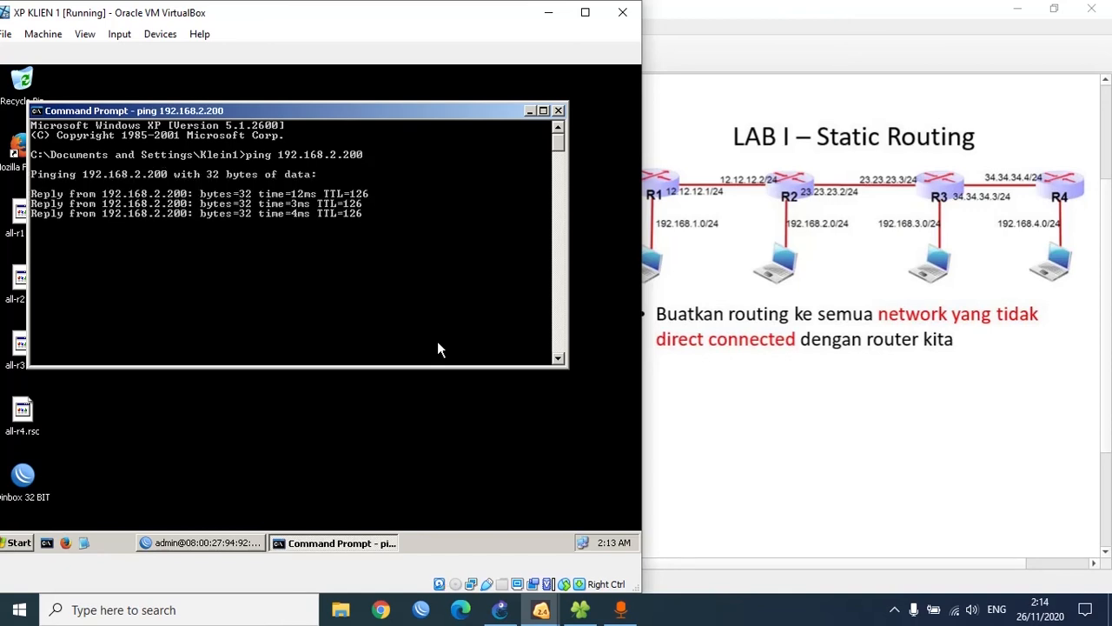
key("Return")
- Ping 192.168.3.200 from XP KLIEN 1 to test reachability of client 3, stopping the ping early
key("Up")
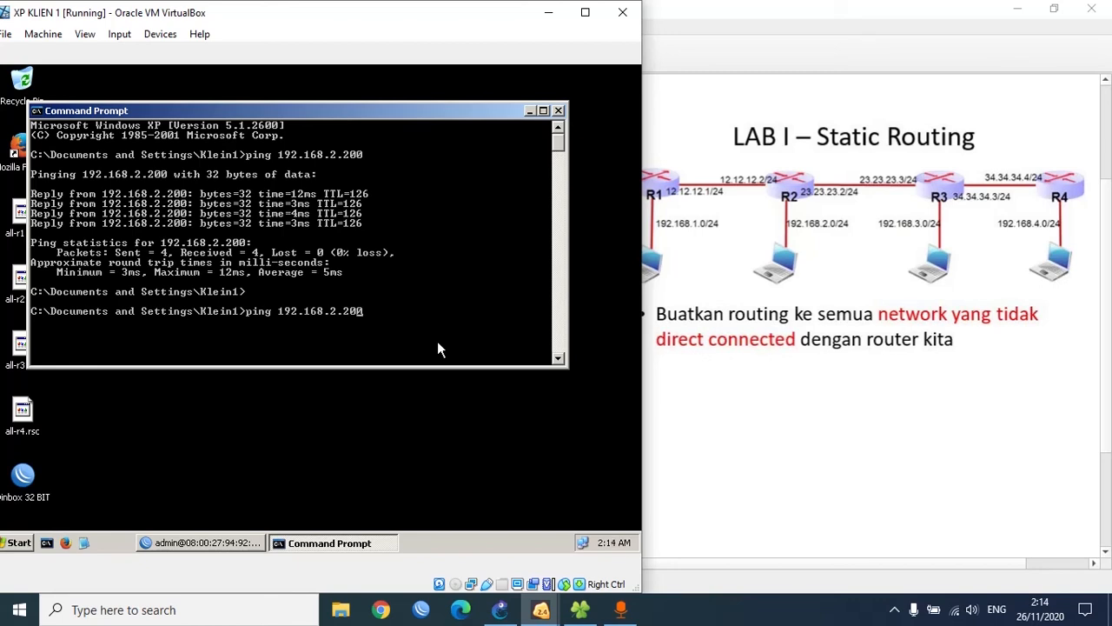
key("Left")
key("Left")
key("Left")
key("Left")
key("BackSpace")
type("3")
key("Return")
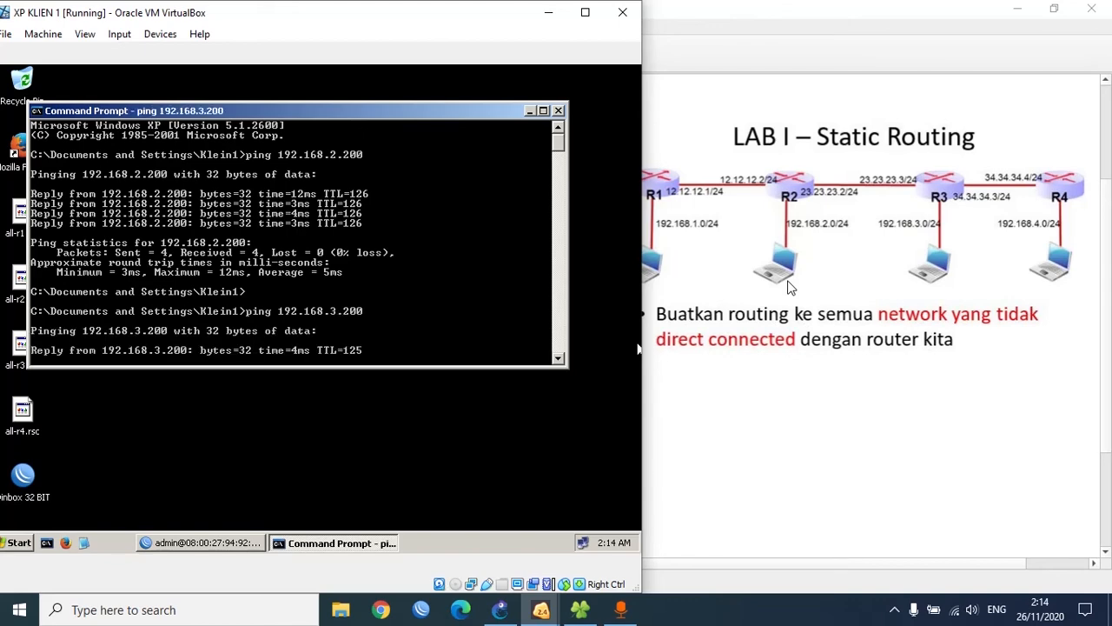
key("ctrl+c")
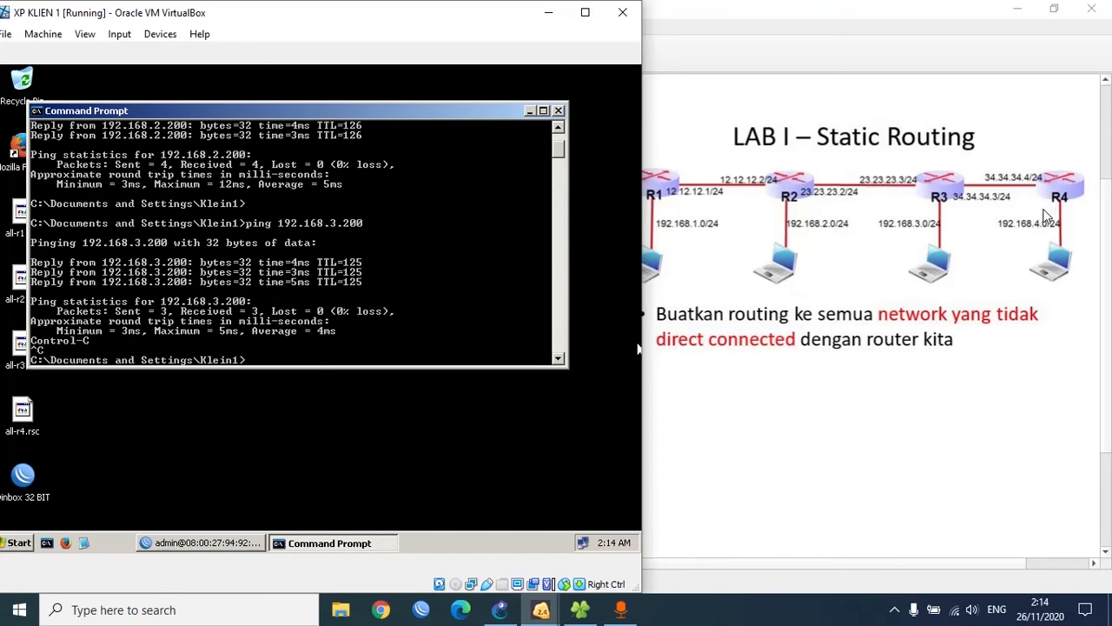
- Ping 192.168.4.200 from XP KLIEN 1 to test reachability of client 4
key("Up")
key("Left")
key("Left")
key("Left")
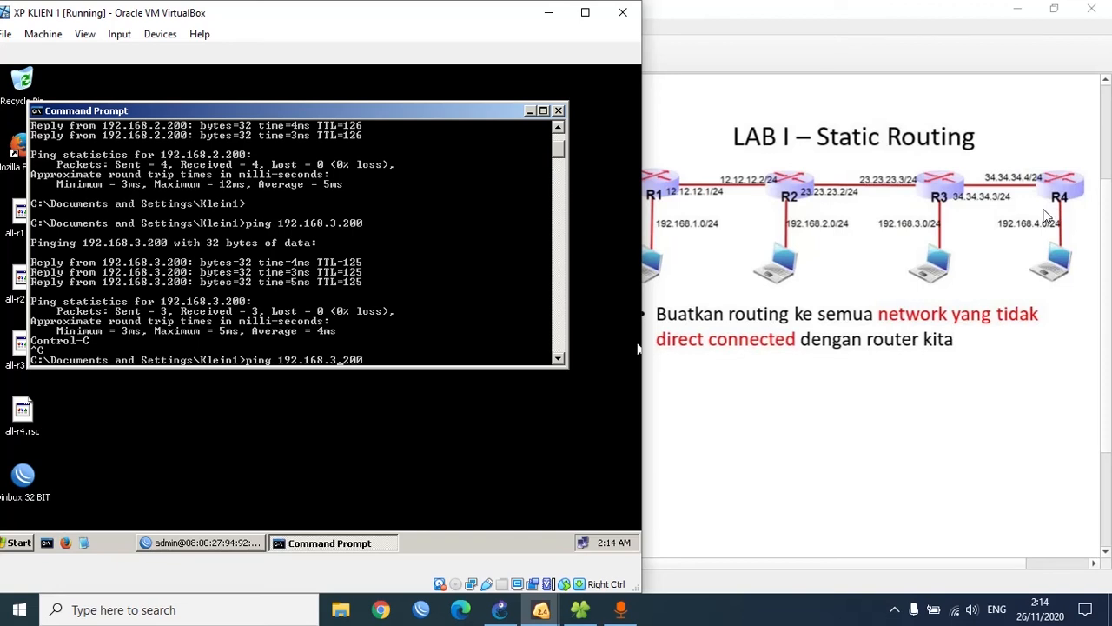
key("BackSpace")
type("3")
key("BackSpace")
type("4")
key("Return")
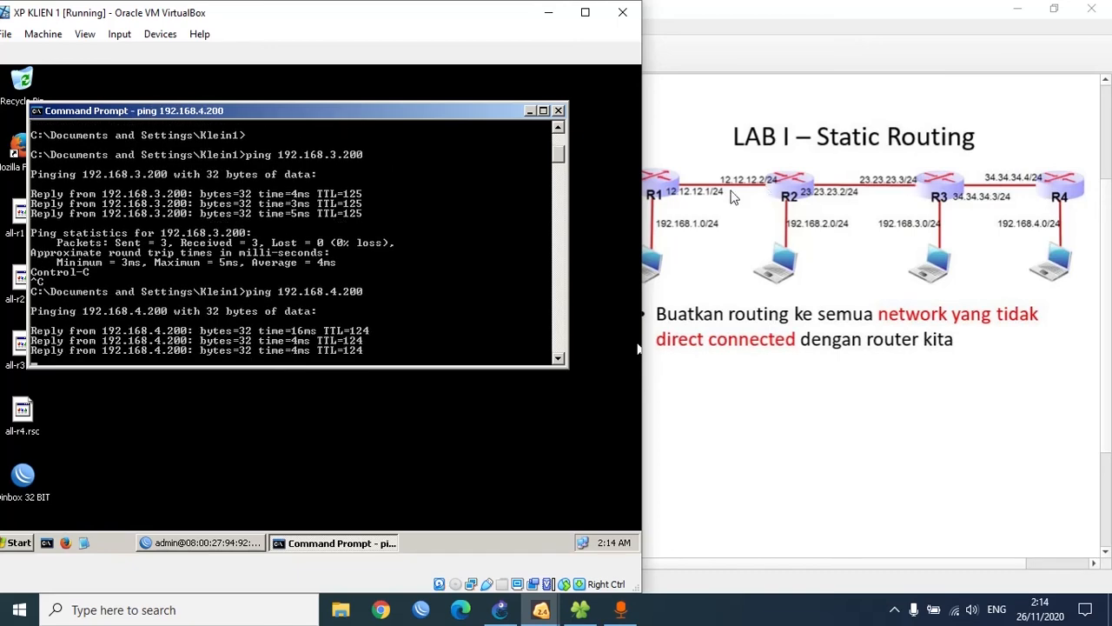
key("Return")
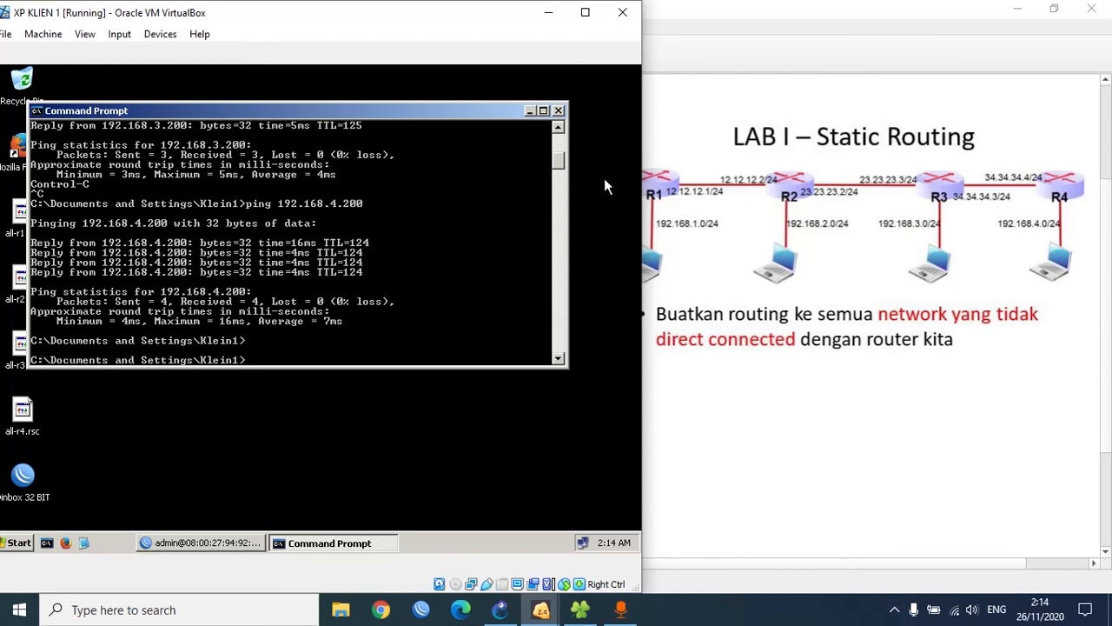
- Switch to the XP KLIEN 2 virtual machine, minimize WinBox and close the Local Area Connection 4 status window
left_click(549, 12)
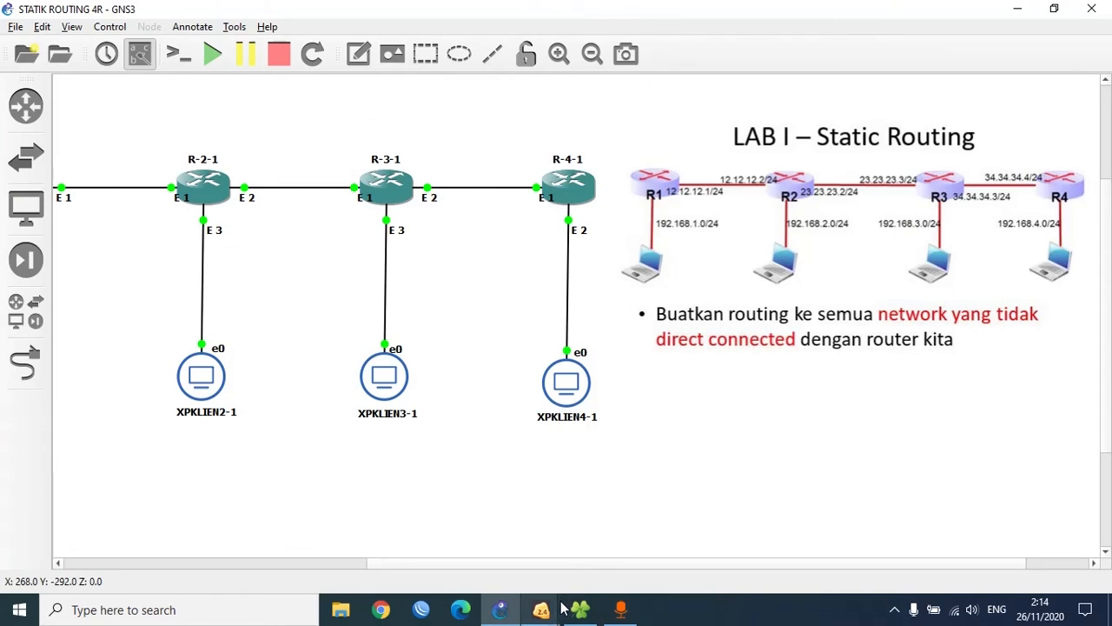
mouse_move(561, 610)
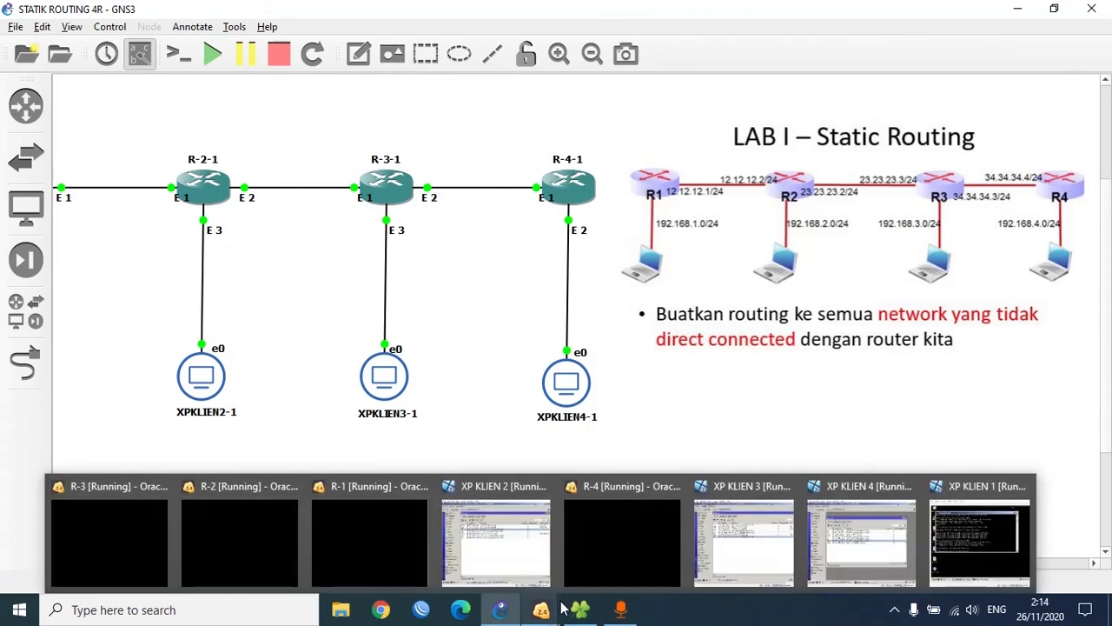
left_click(519, 561)
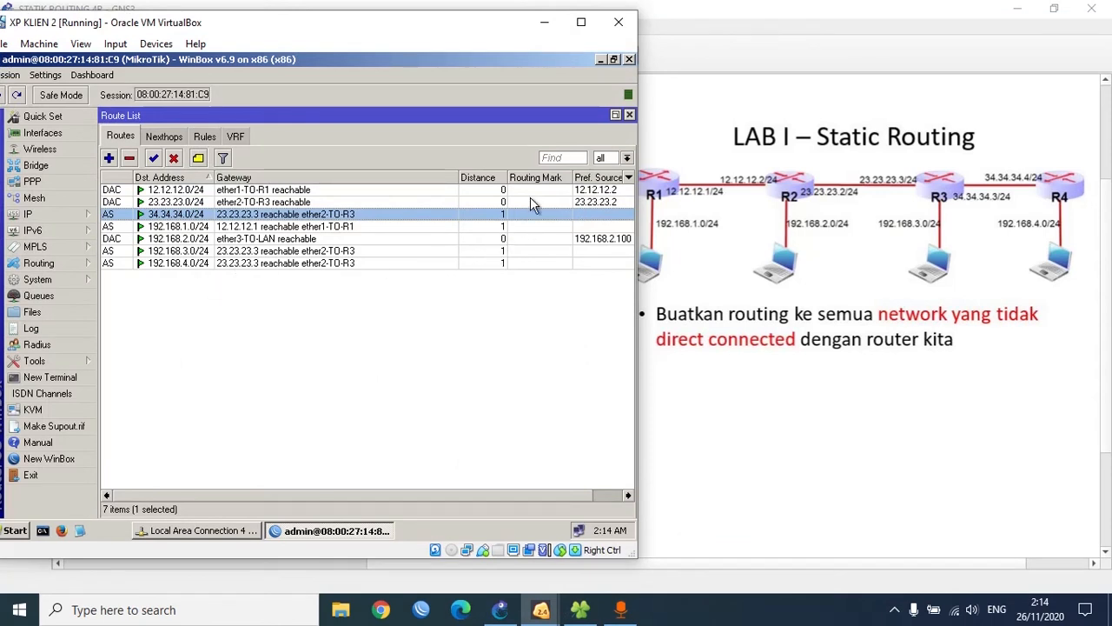
left_click(601, 60)
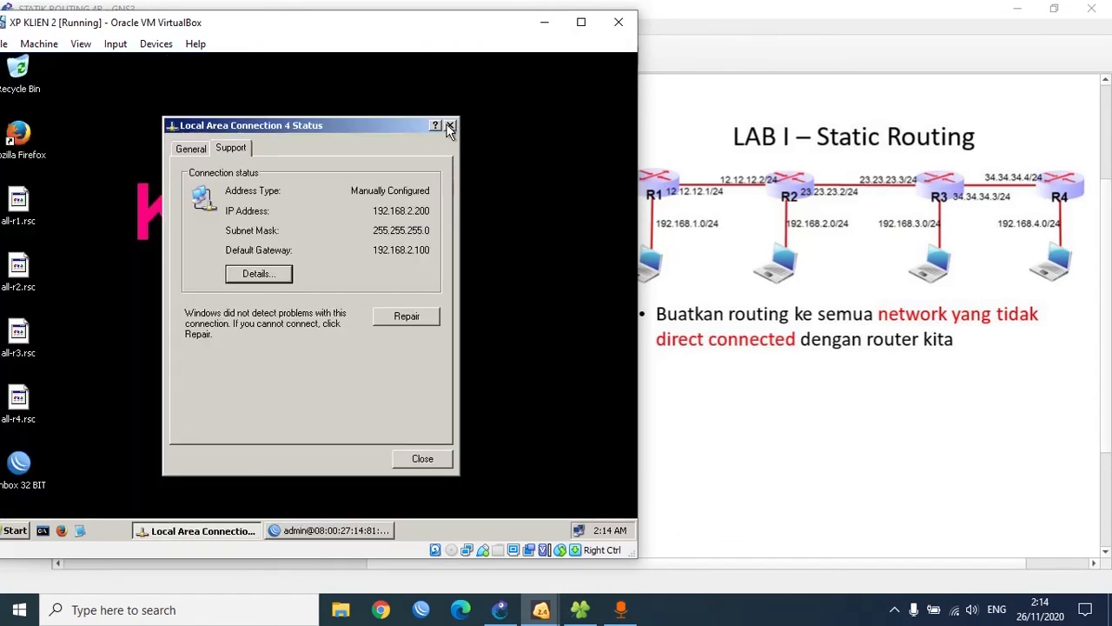
left_click(449, 127)
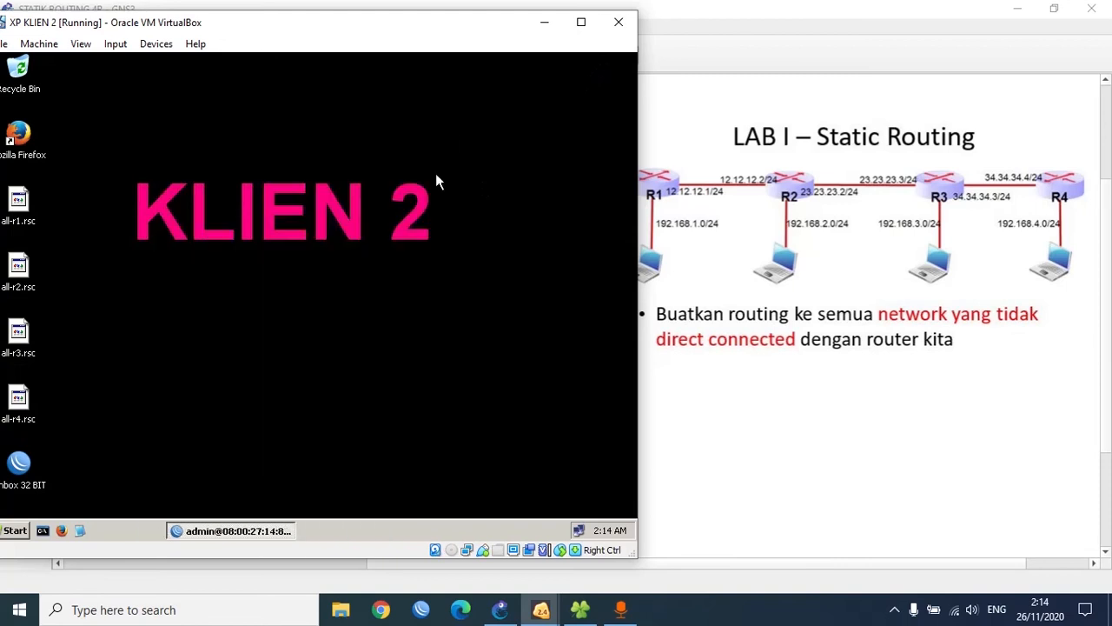
- Open a Command Prompt in XP KLIEN 2 and run a short ping to 192.168.1.200
left_click(44, 530)
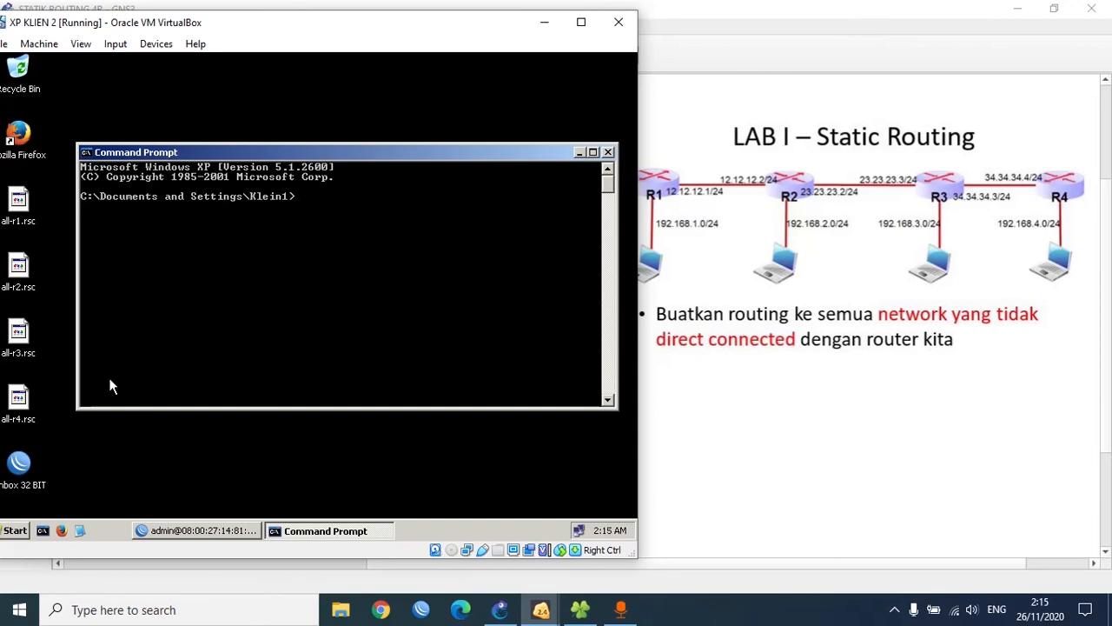
type("ping 192.168.1.200")
key("Return")
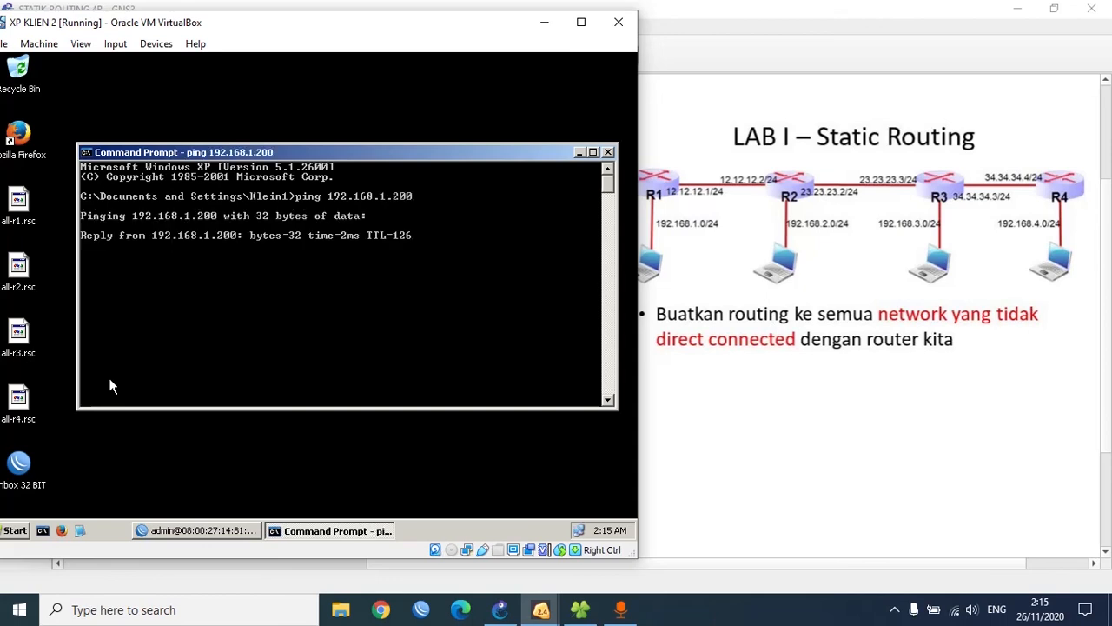
key("ctrl+c")
- Run a short ping from XP KLIEN 2 to 192.168.3.200
key("Up")
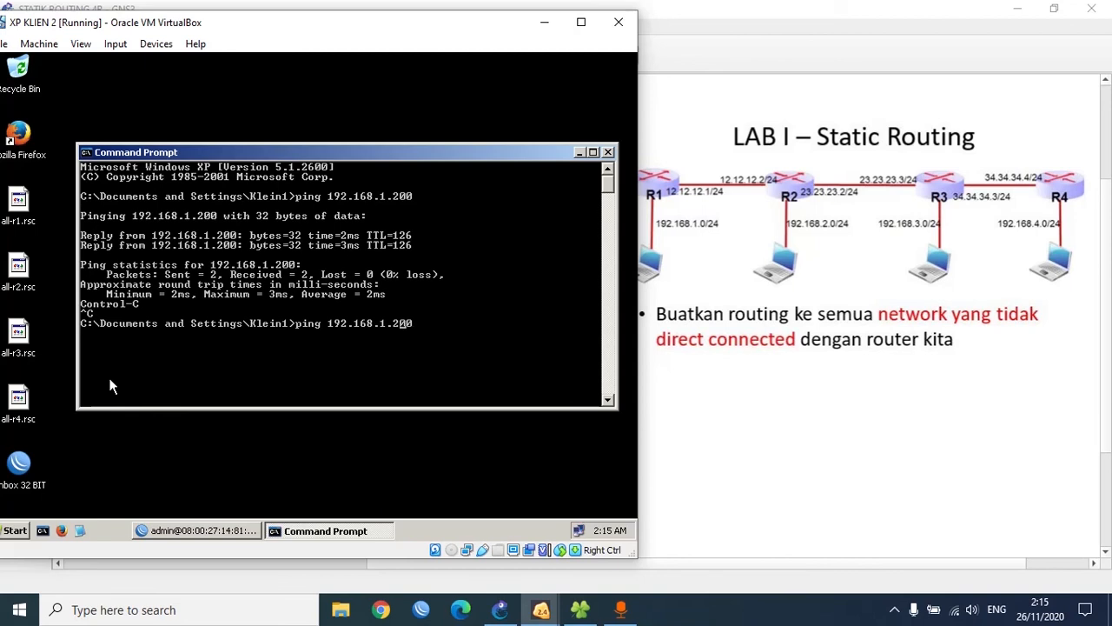
key("BackSpace")
type("3")
key("Return")
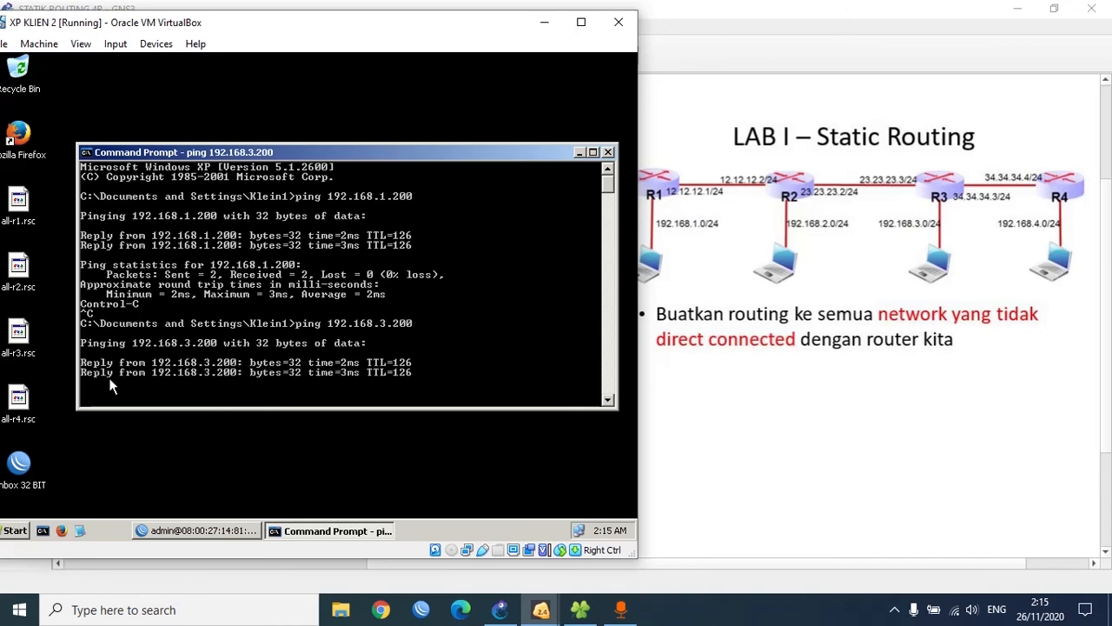
key("ctrl+c")
- Run a short ping from XP KLIEN 2 to 192.168.4.200
key("Up")
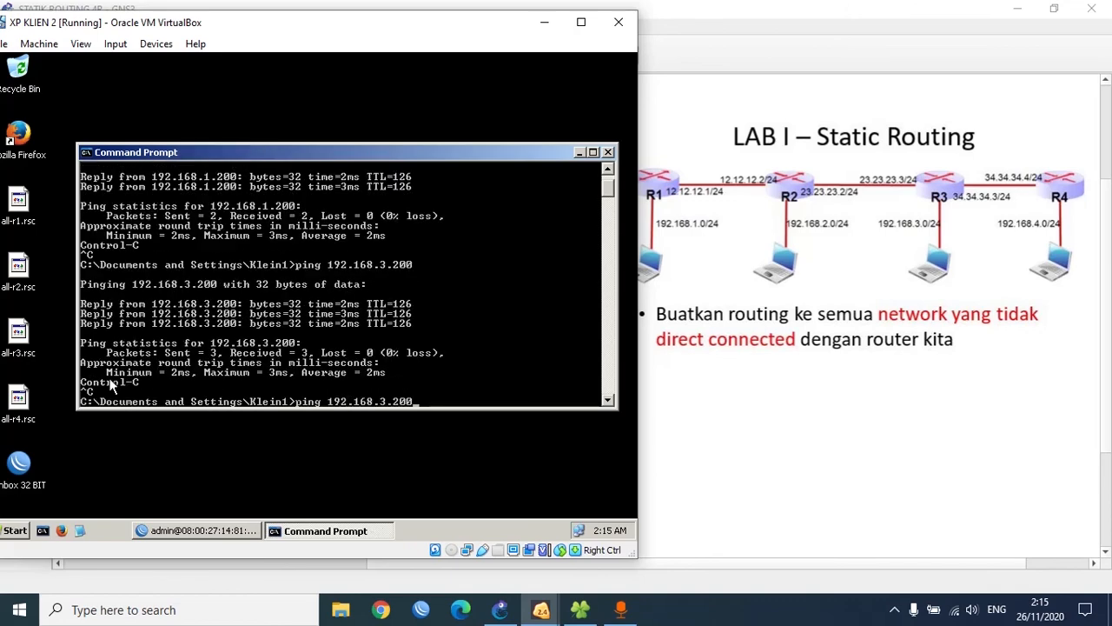
key("Left")
key("Left")
key("Left")
key("Left")
key("BackSpace")
type("4")
key("Return")
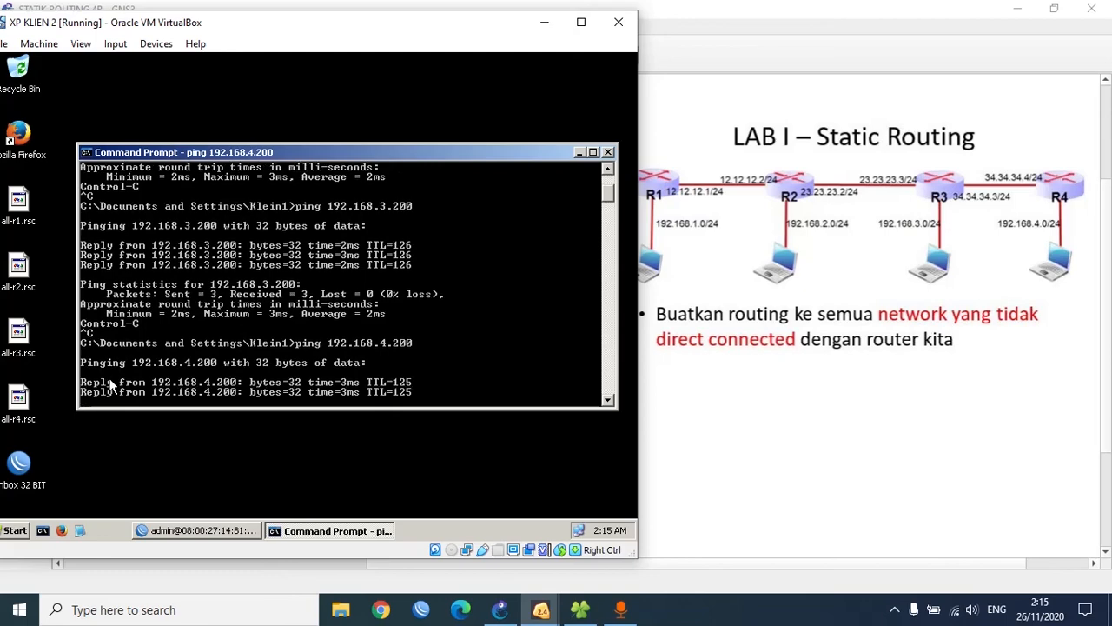
key("ctrl+c")
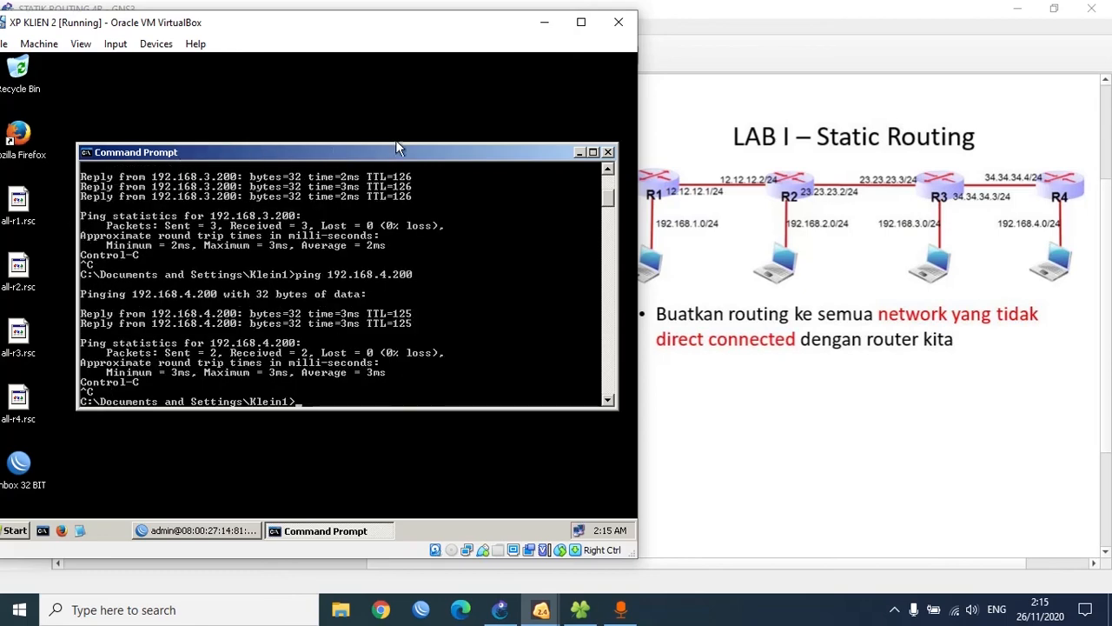
- Minimize XP KLIEN 2, switch to the XP KLIEN 3 virtual machine and minimize its WinBox window
left_click(542, 24)
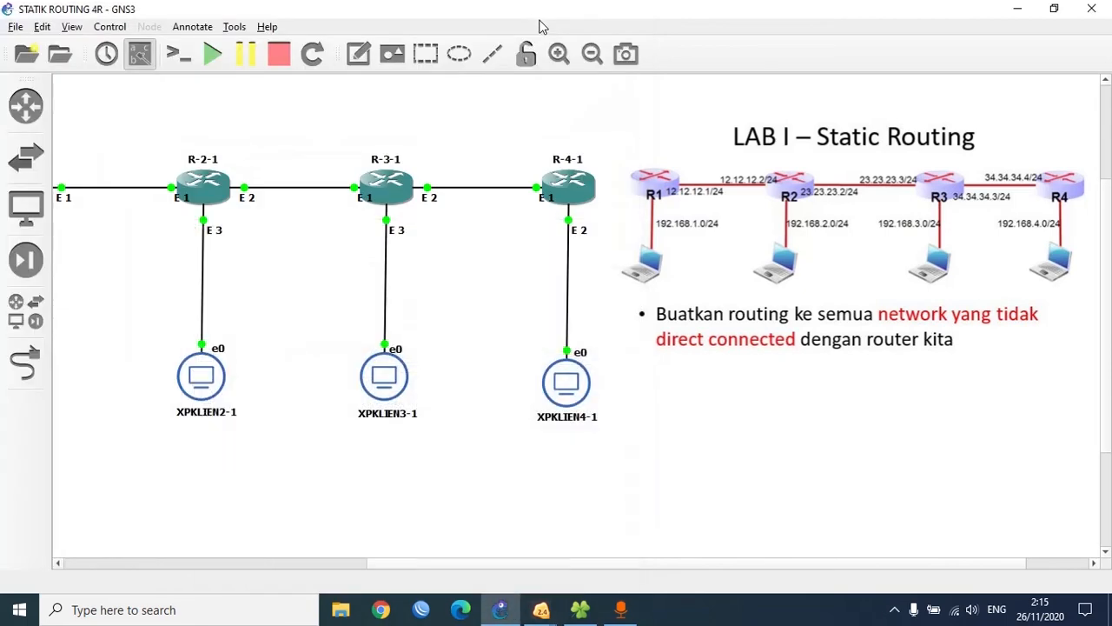
left_click(553, 608)
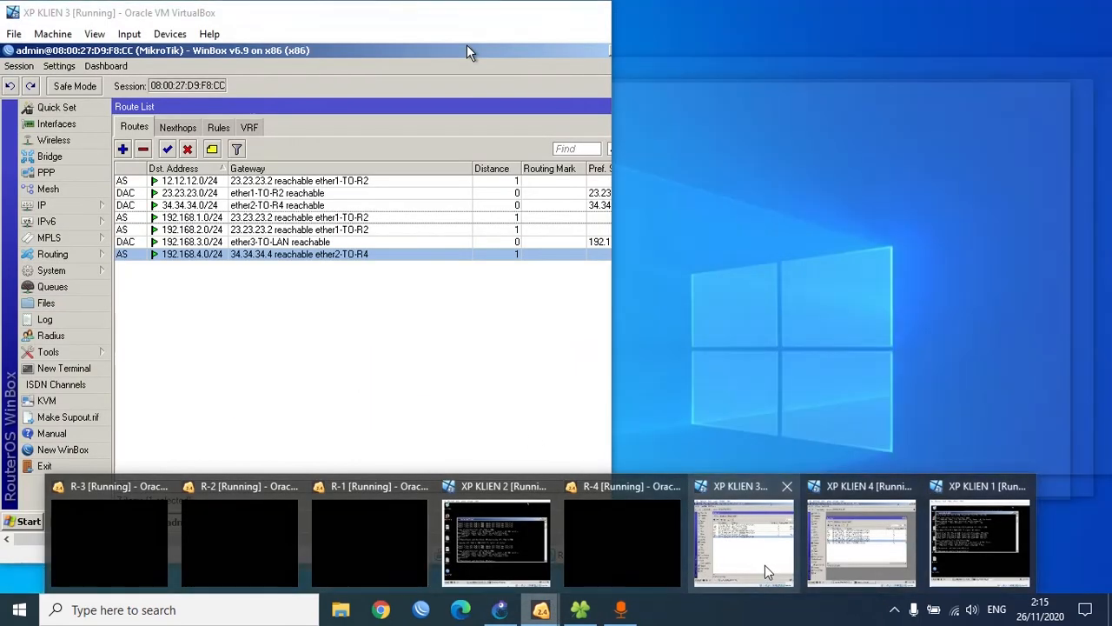
left_click(744, 541)
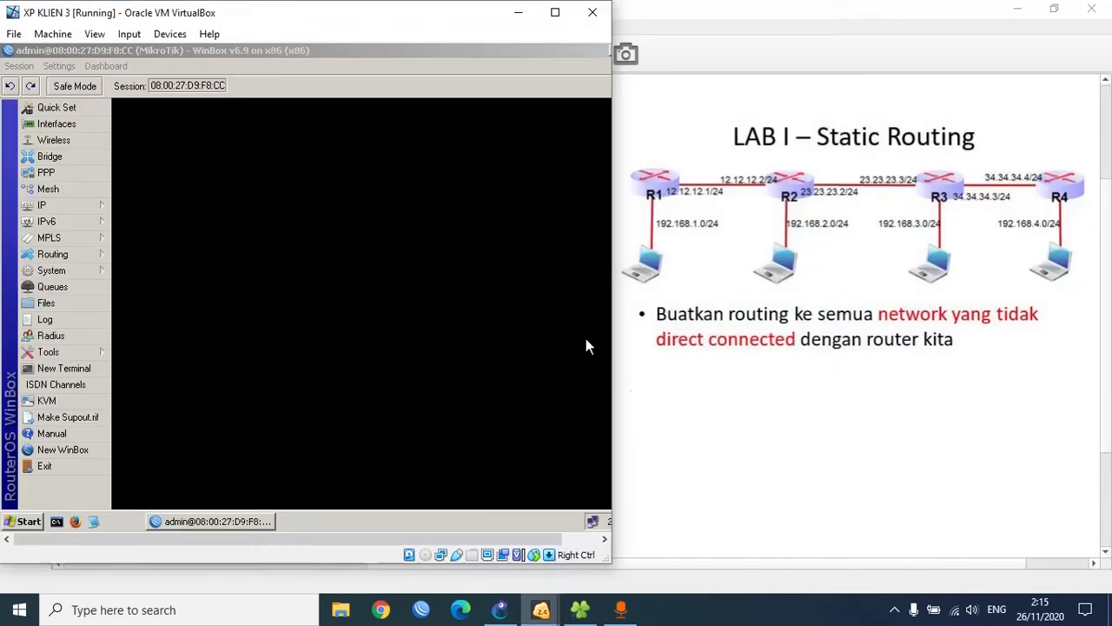
double_click(528, 55)
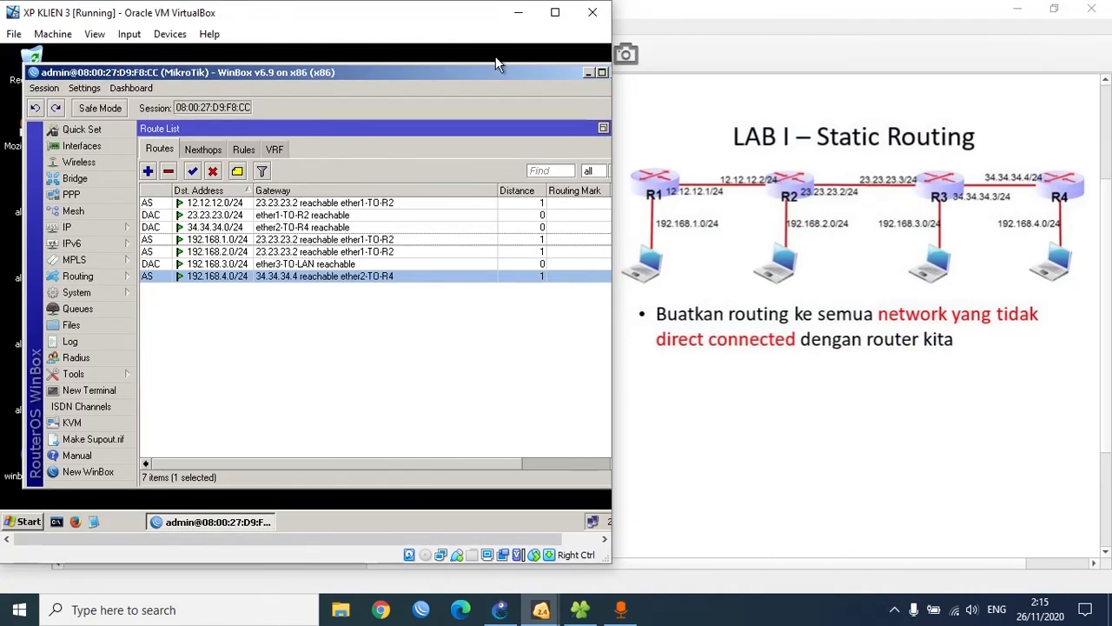
left_click(588, 73)
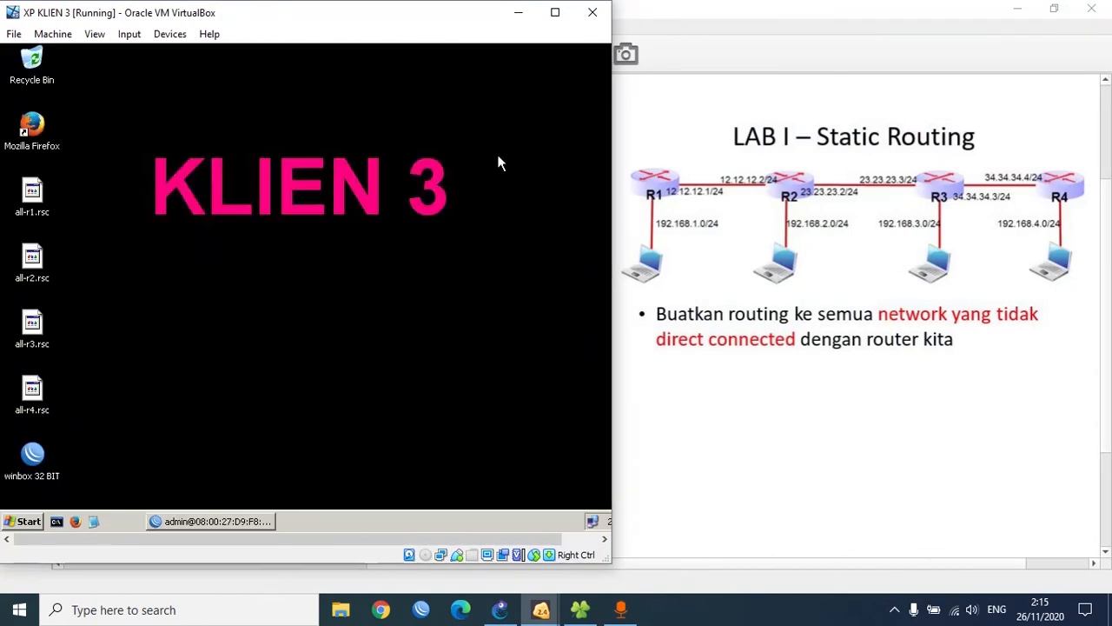
- Open a Command Prompt in XP KLIEN 3, move it fully into view and run a short ping to 192.168.1.200
left_click(56, 521)
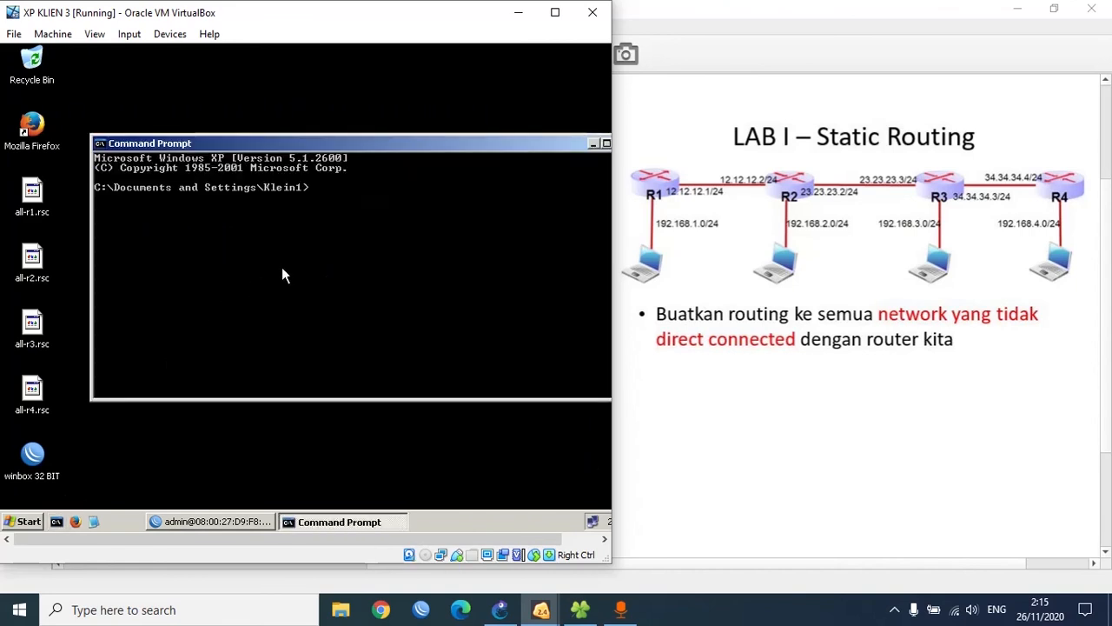
left_click_drag(257, 145, 191, 95)
type("ping ")
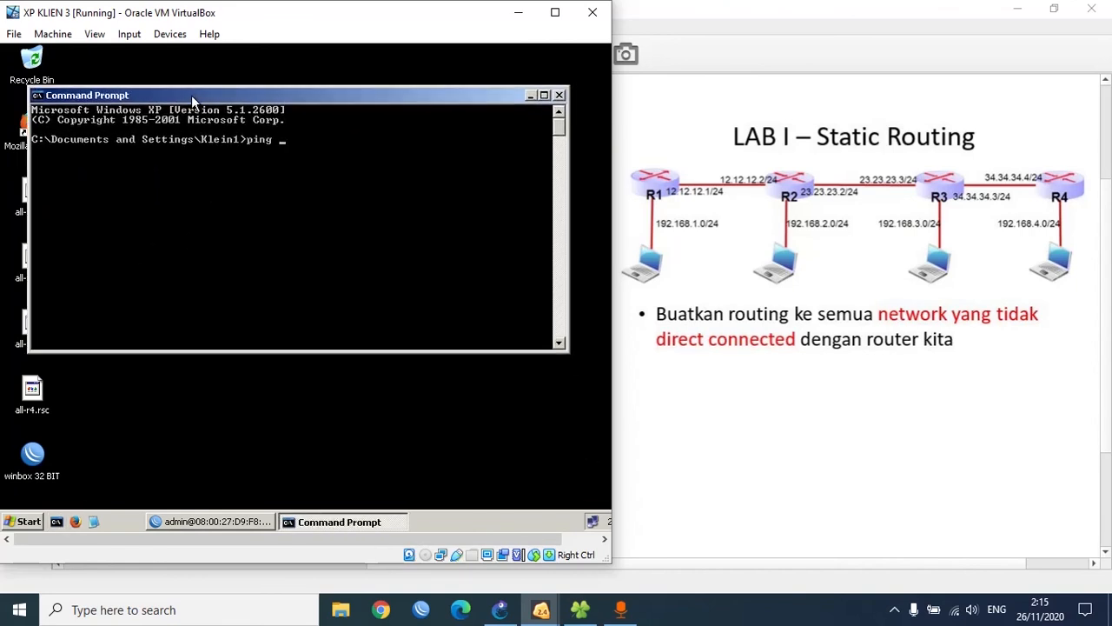
type("192.168.1.")
type("200")
key("Return")
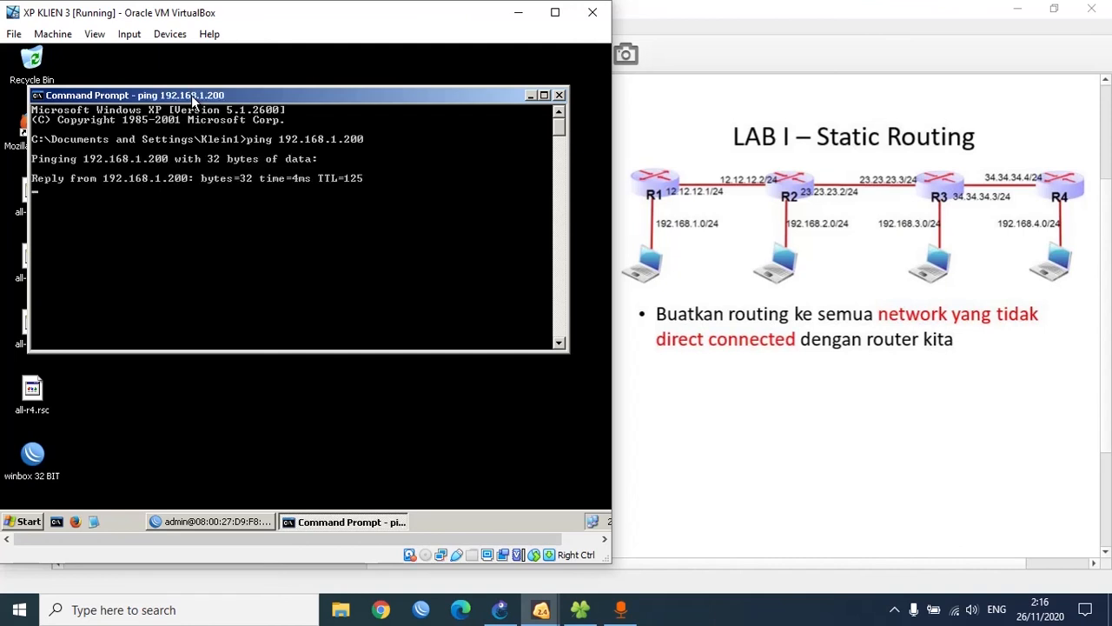
key("ctrl+c")
- Run a short ping from XP KLIEN 3 to 192.168.2.200
key("Up")
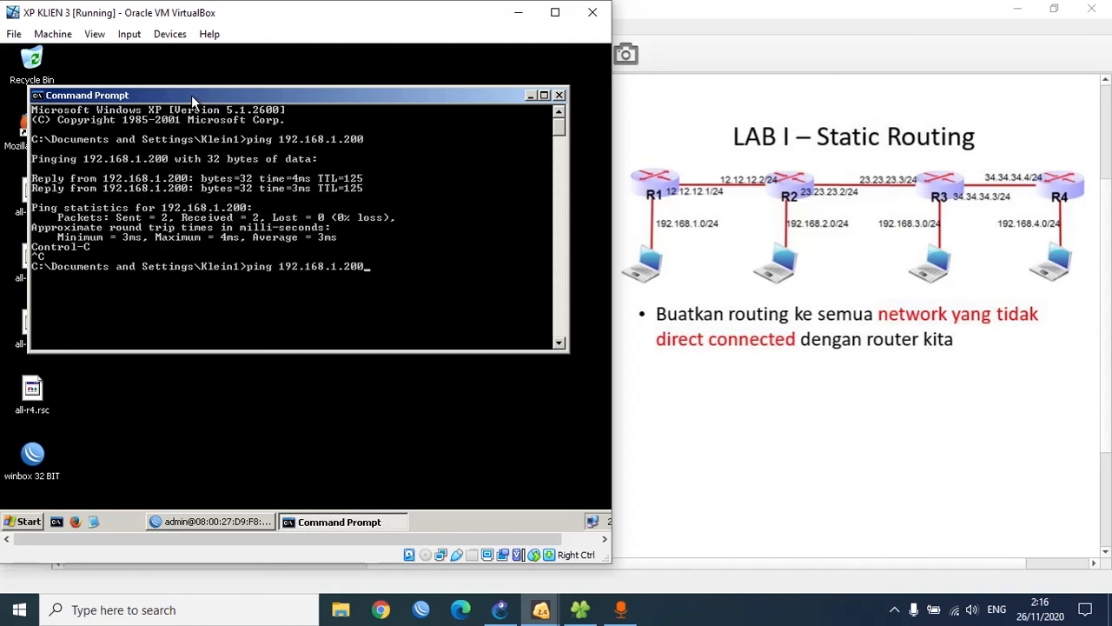
key("Left")
key("Left")
key("Left")
key("Left")
key("BackSpace")
type("2")
key("Return")
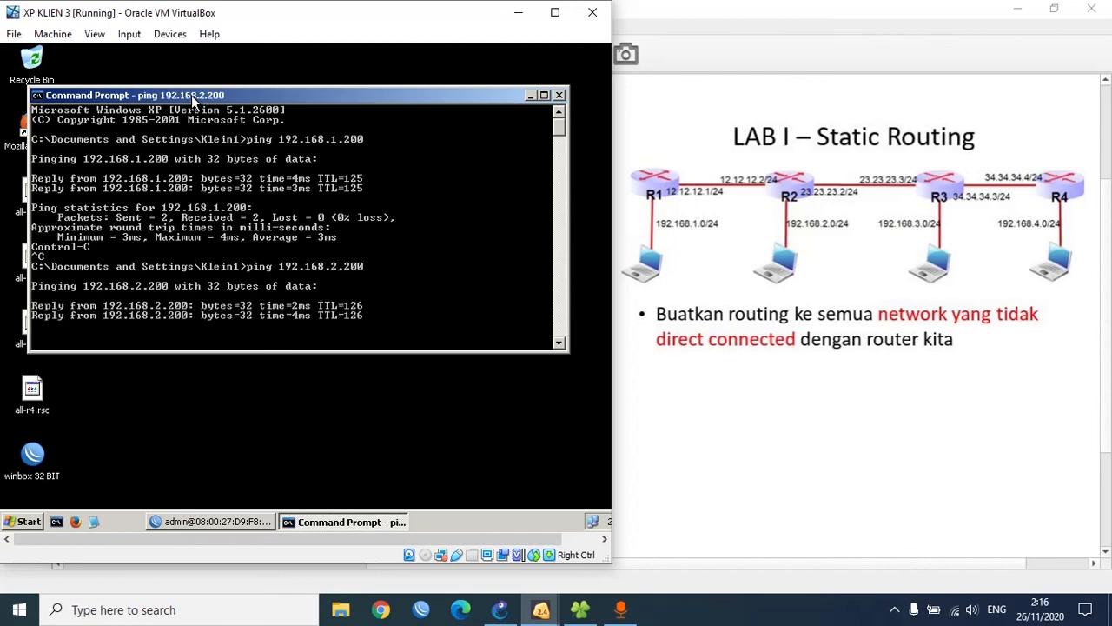
key("ctrl+c")
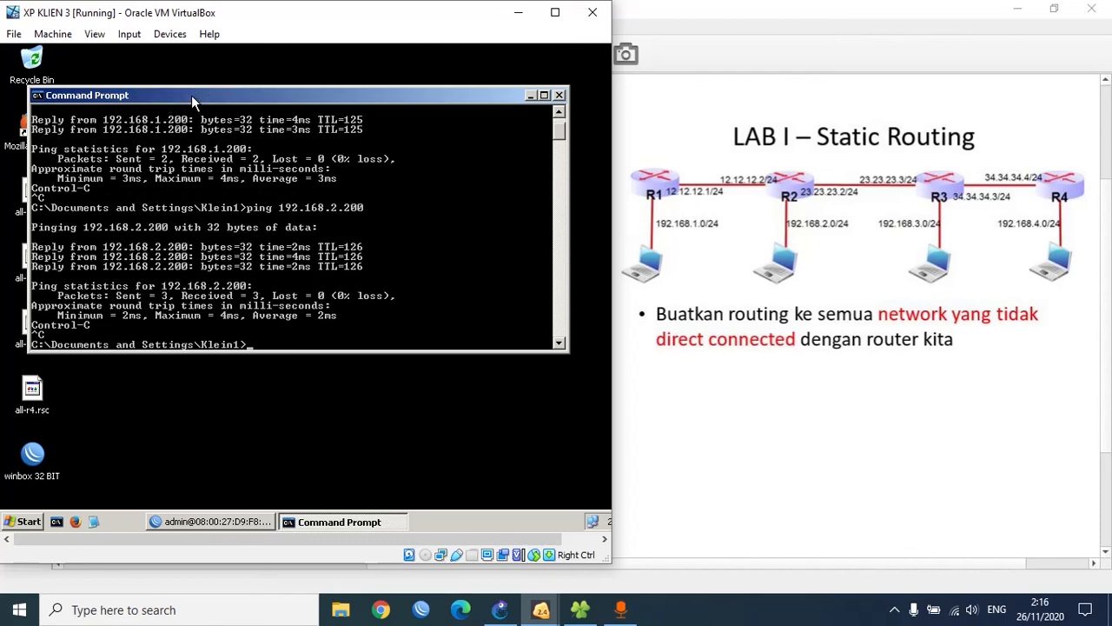
- Run a full ping from XP KLIEN 3 to 192.168.4.200, and minimize the XP KLIEN 3 virtual machine
key("Up")
key("Left")
key("Left")
key("Left")
key("Left")
key("BackSpace")
type("4")
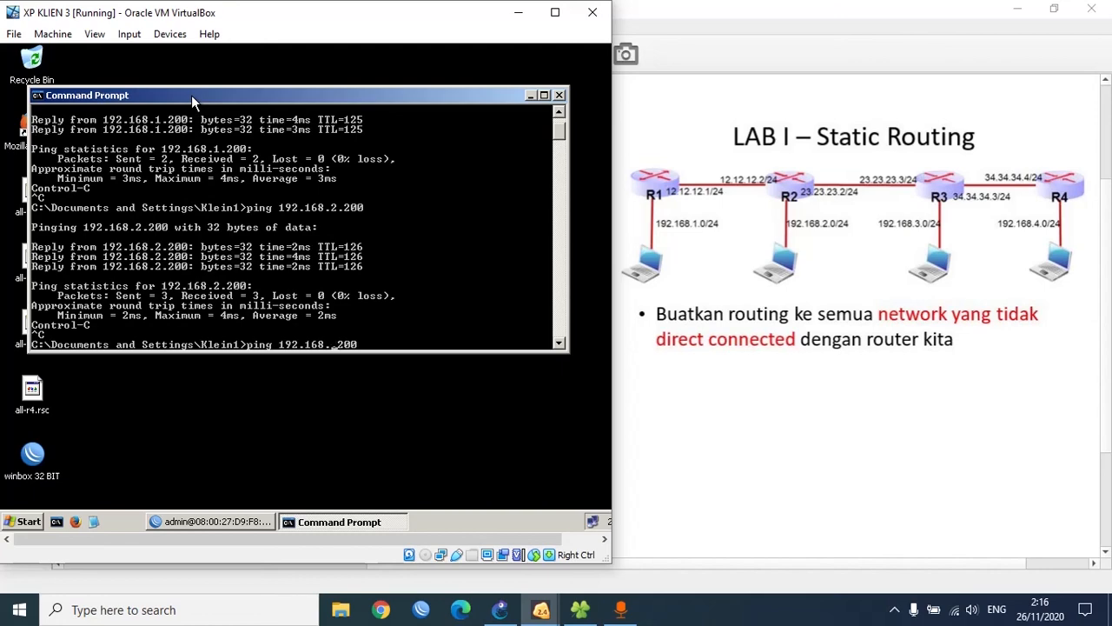
key("Return")
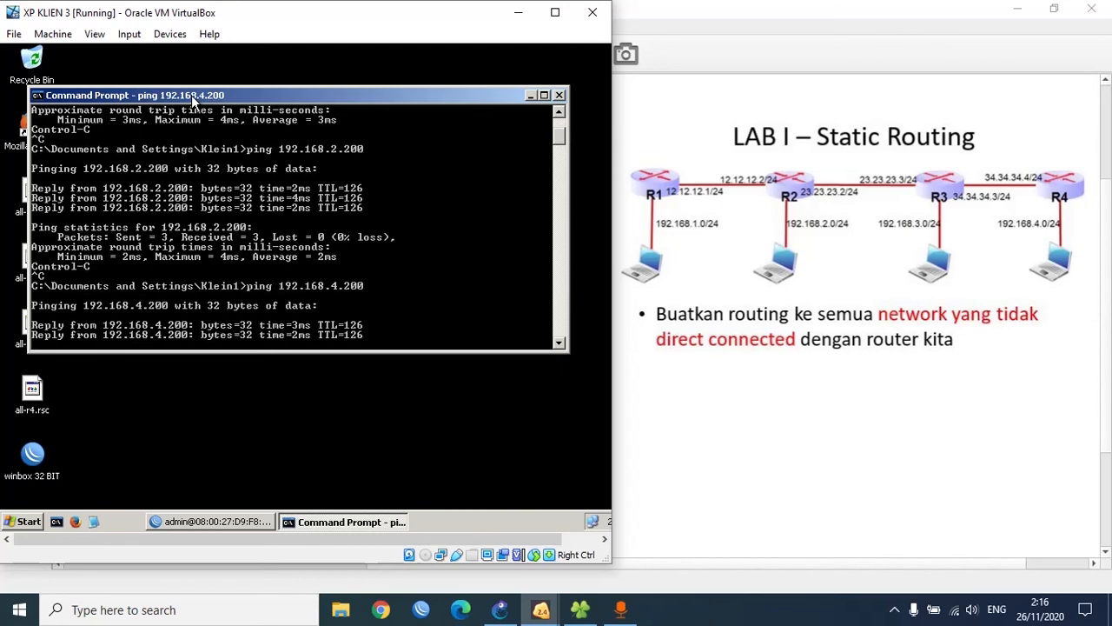
key("Return")
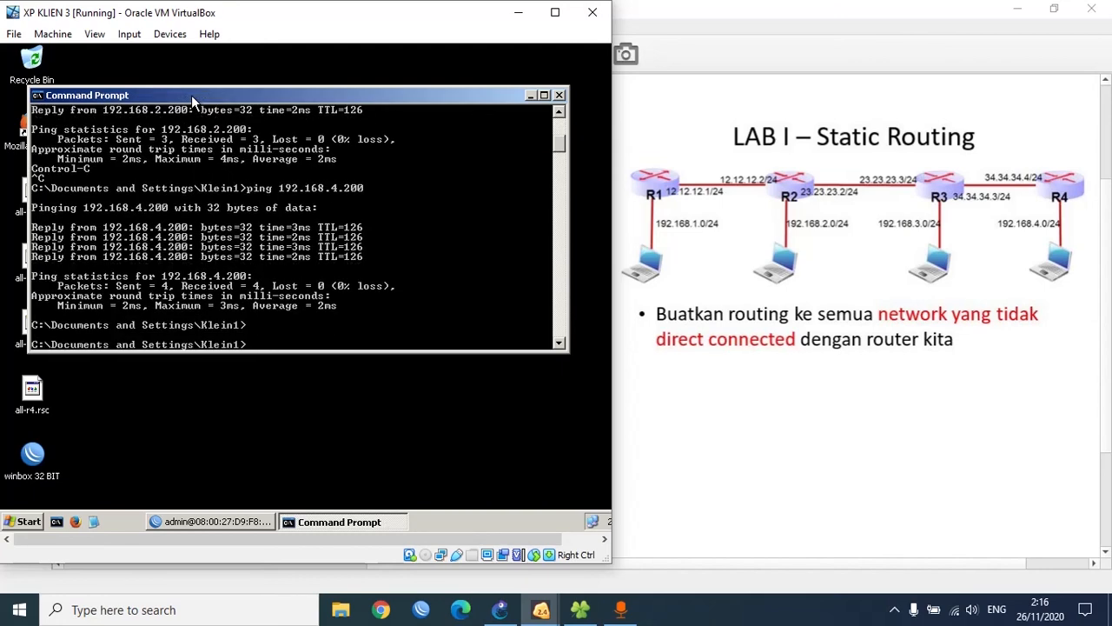
left_click(518, 12)
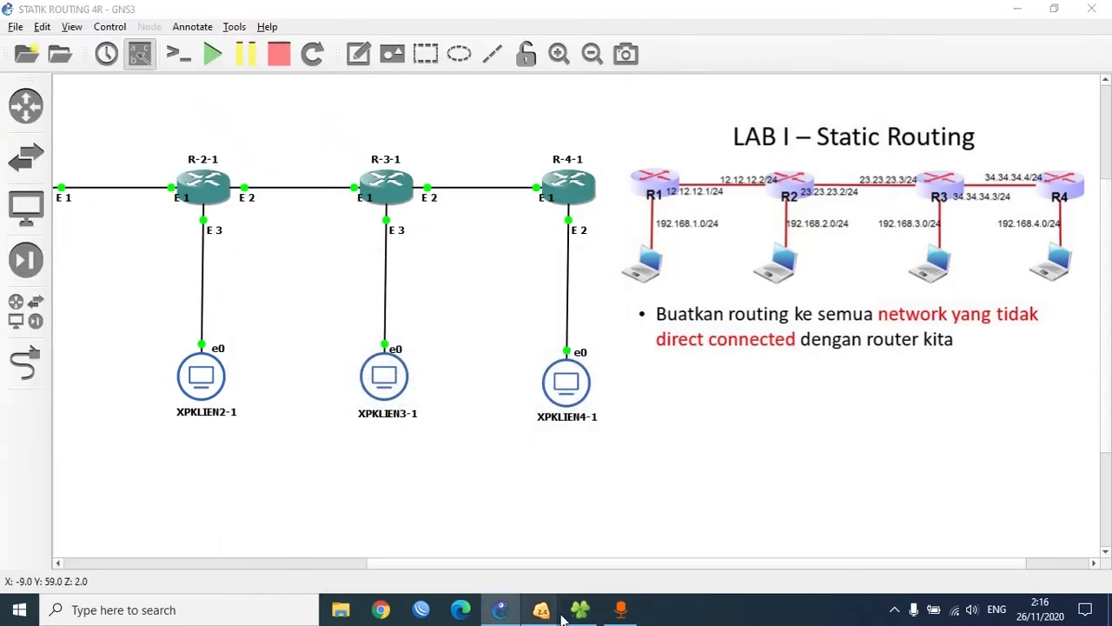
mouse_move(573, 606)
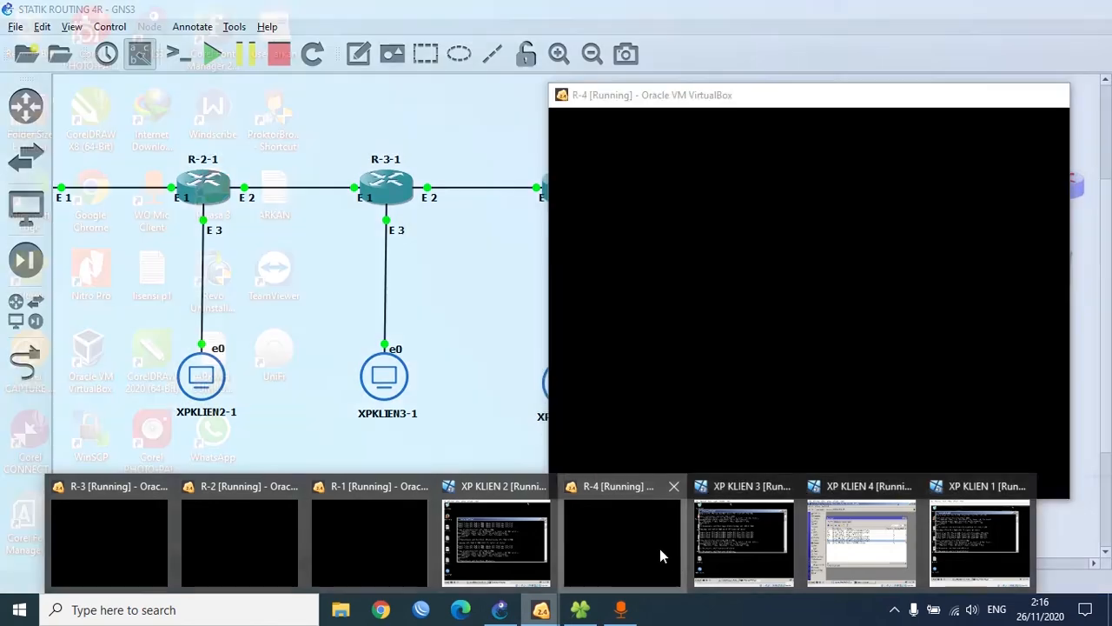
left_click(660, 548)
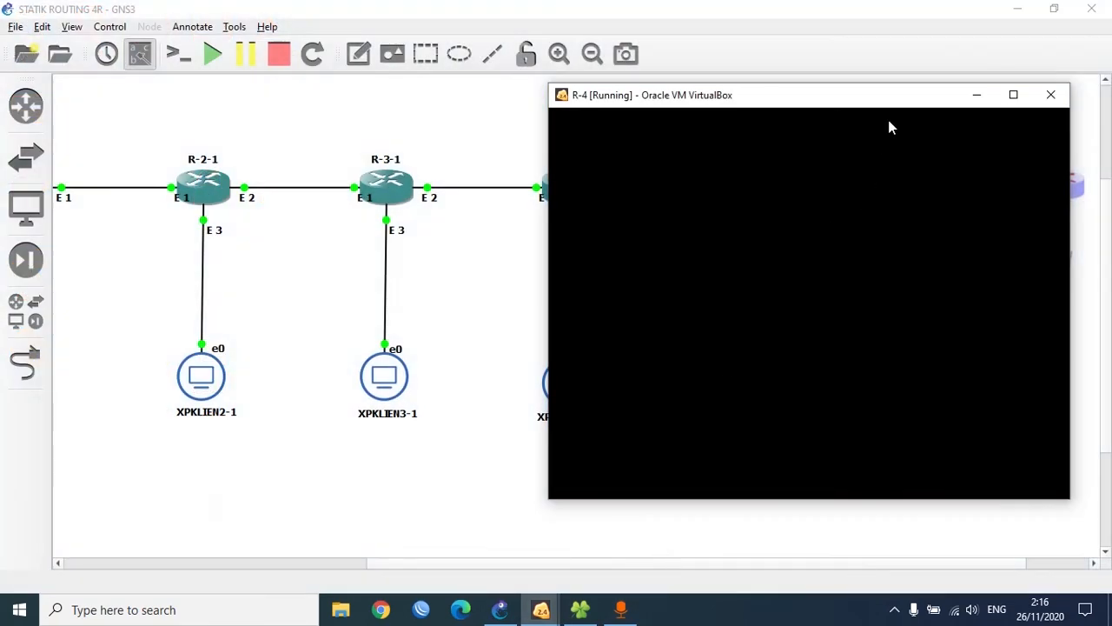
left_click(966, 103)
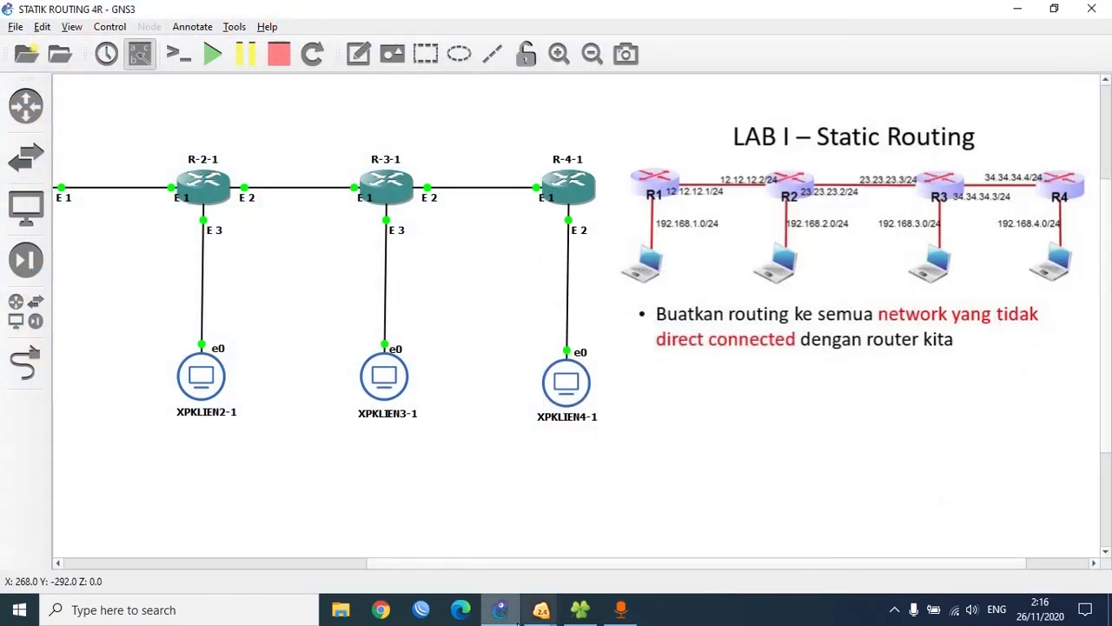
- Switch to the XP KLIEN 4 virtual machine and minimize its WinBox window to reveal the Command Prompt
mouse_move(534, 613)
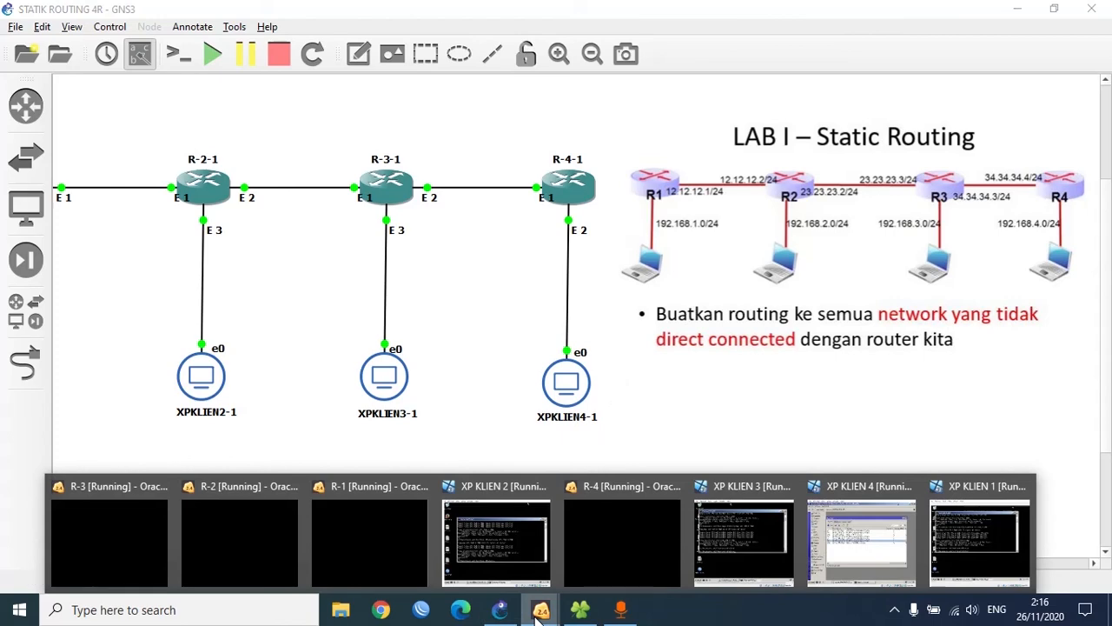
left_click(861, 537)
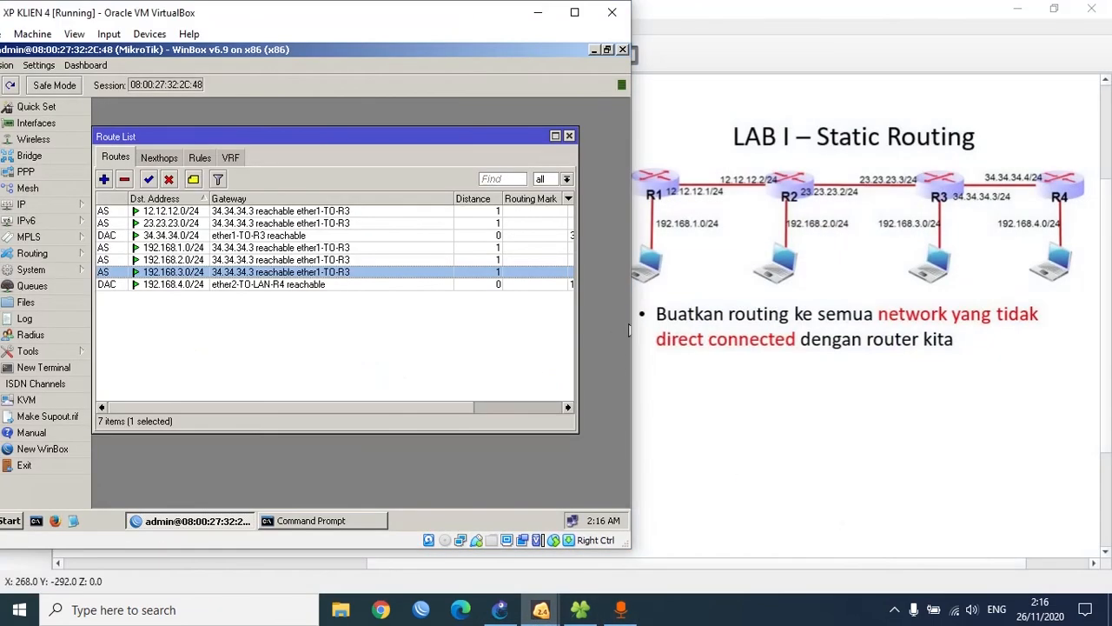
left_click(592, 51)
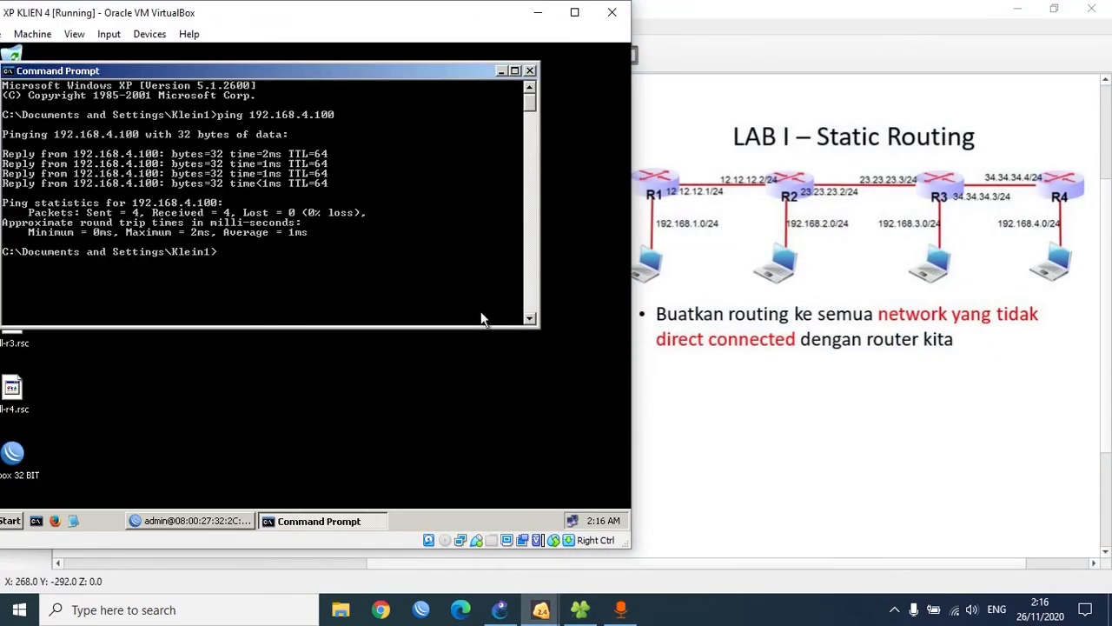
- Clear the old output from the XP KLIEN 4 Command Prompt with the cls command
type("clear")
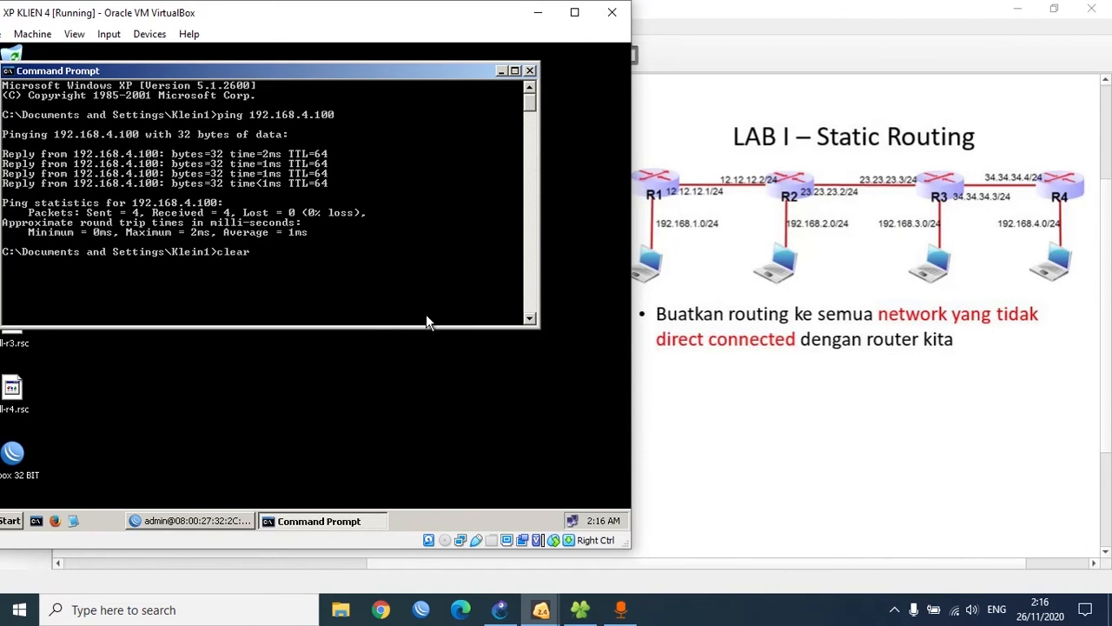
key("Return")
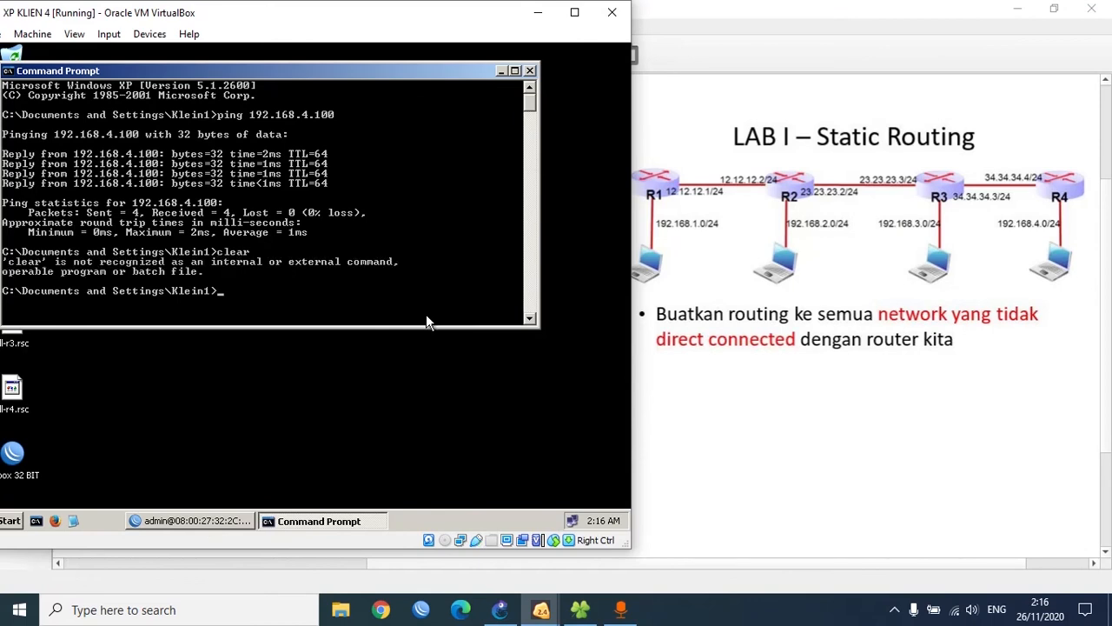
type("cls")
key("Return")
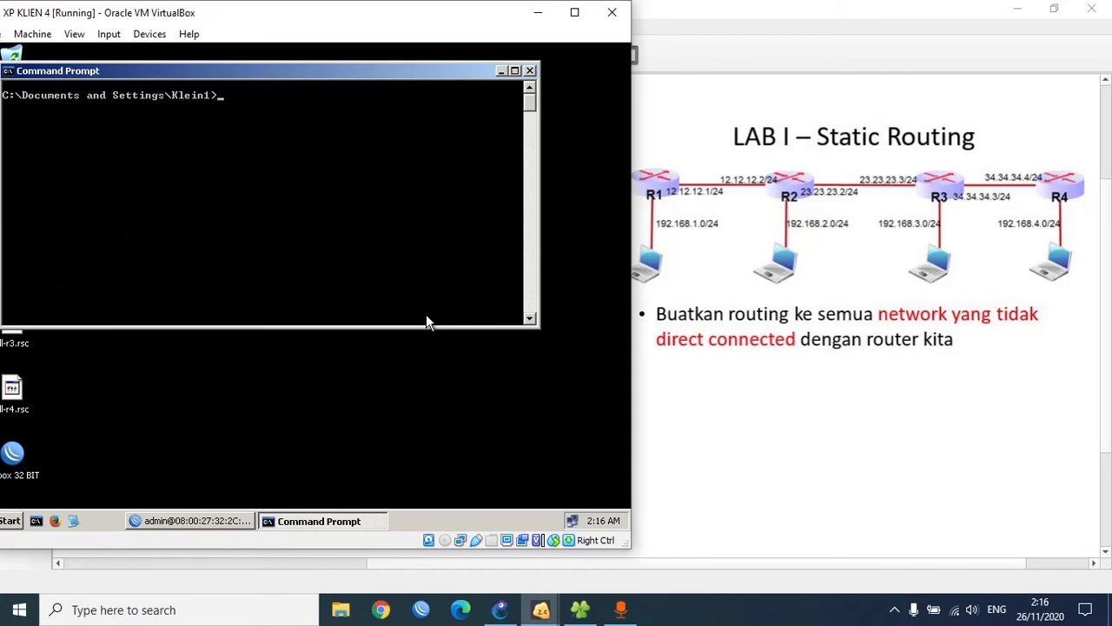
- Run a short ping from XP KLIEN 4 to 192.168.1.200 and interrupt it after a few replies
type("ping 192.168.1.200")
key("Return")
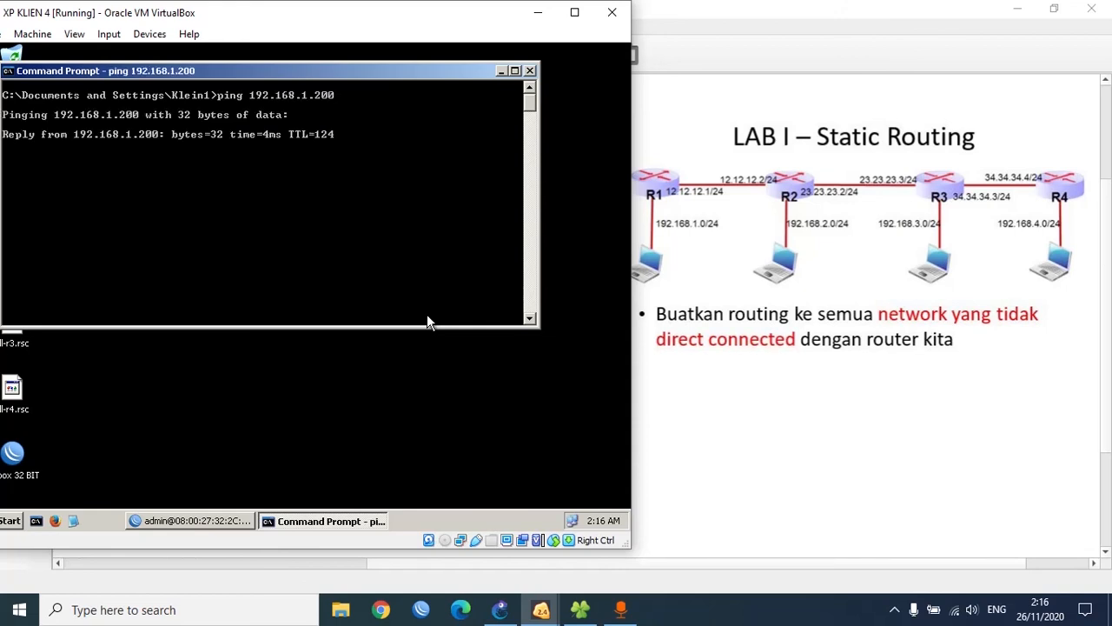
key("ctrl+c")
- Run a short ping from XP KLIEN 4 to 192.168.2.200
key("Up")
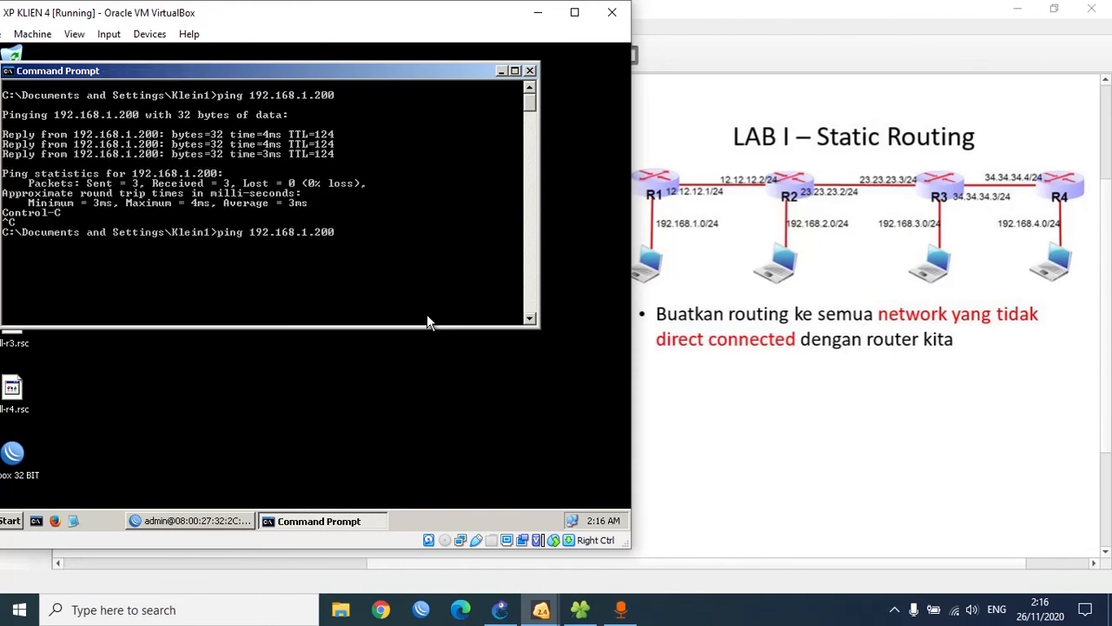
key("Left")
key("Left")
key("Left")
key("Left")
key("BackSpace")
type("2")
key("Return")
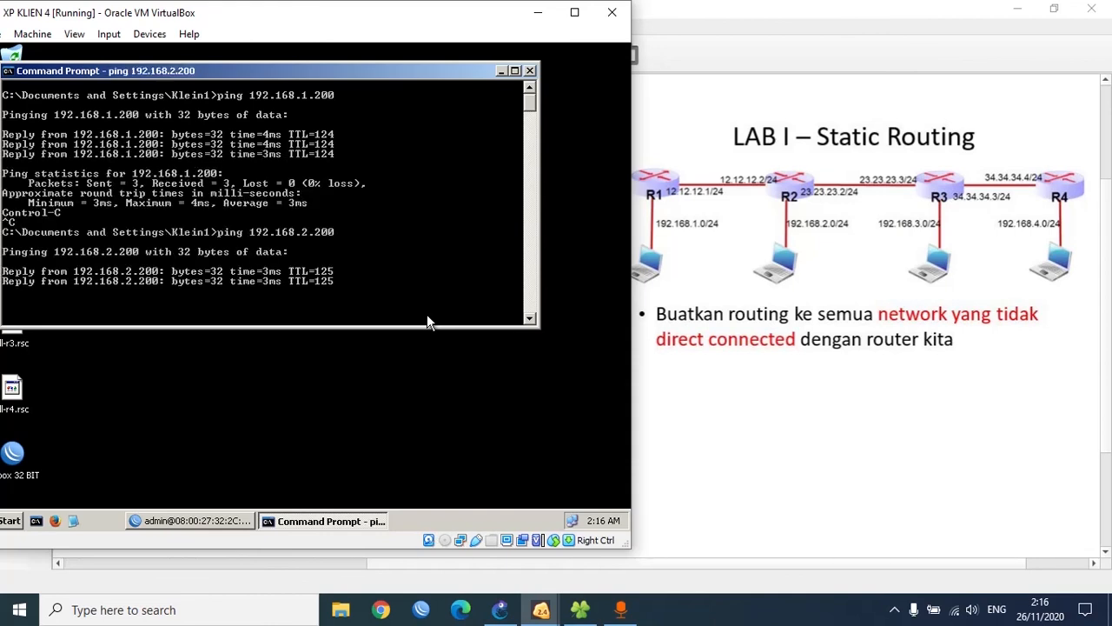
key("ctrl+c")
- Run a full ping from XP KLIEN 4 to 192.168.3.200, and minimize the XP KLIEN 4 virtual machine
key("Up")
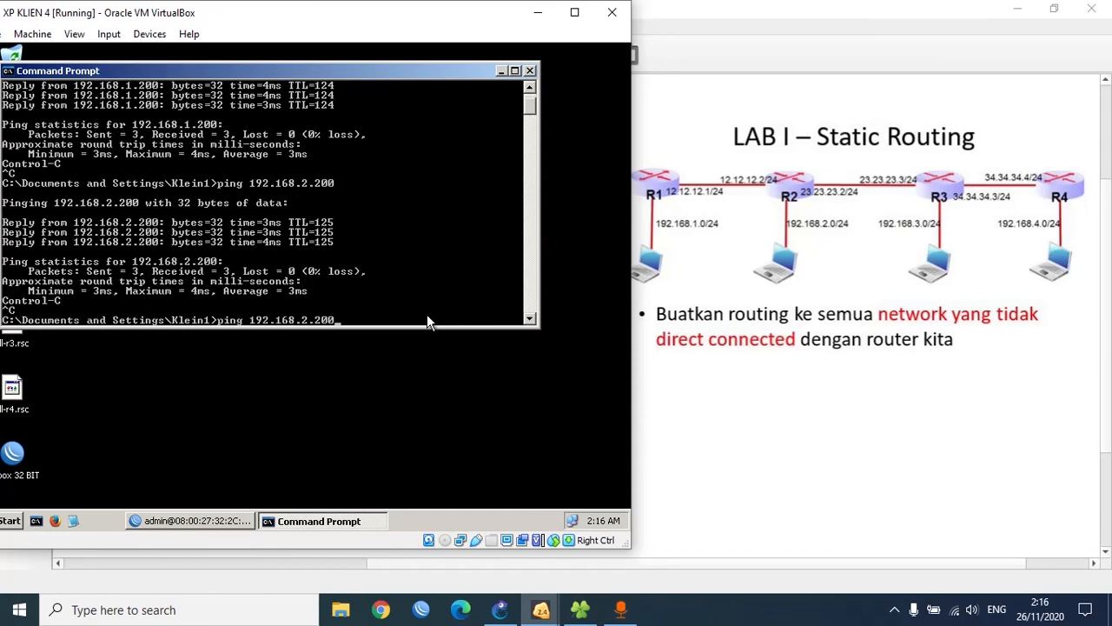
key("Left")
key("Left")
key("BackSpace")
type("3")
key("Return")
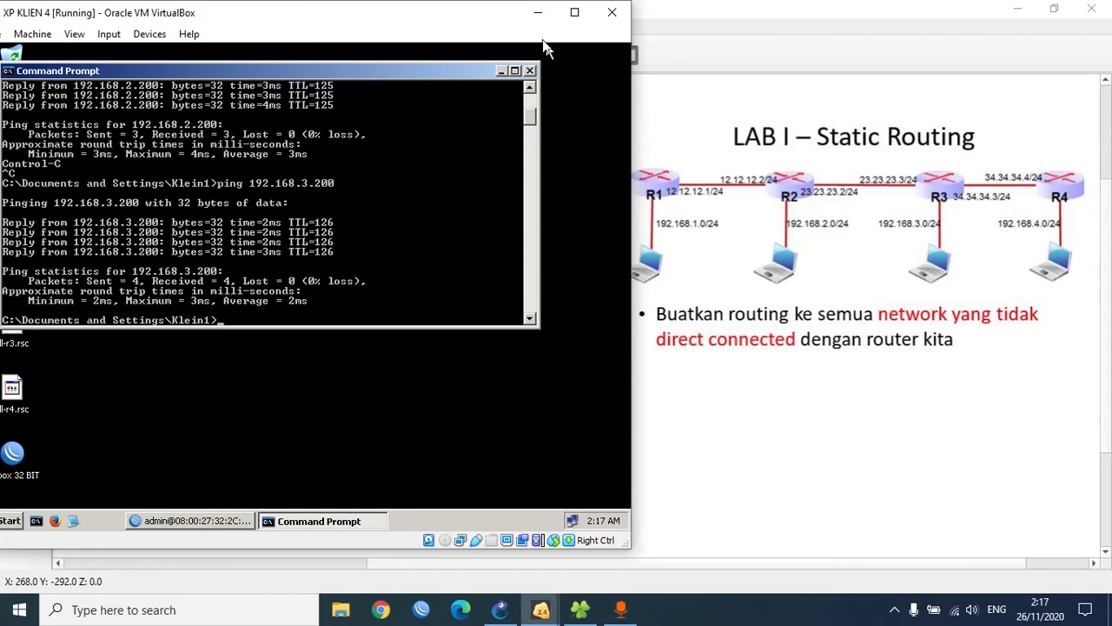
left_click(539, 13)
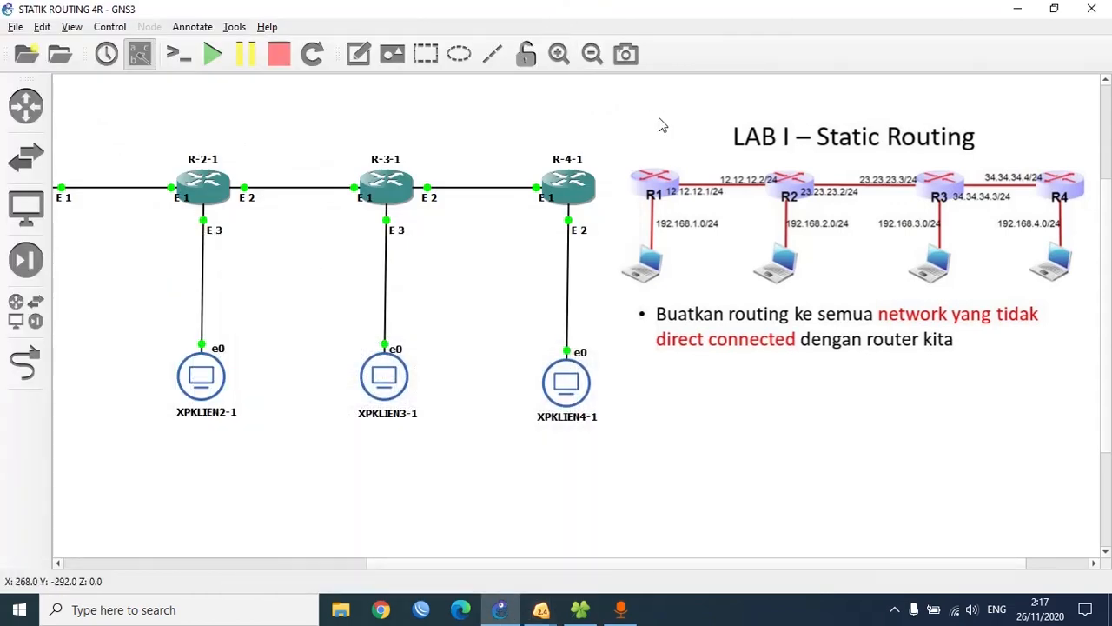